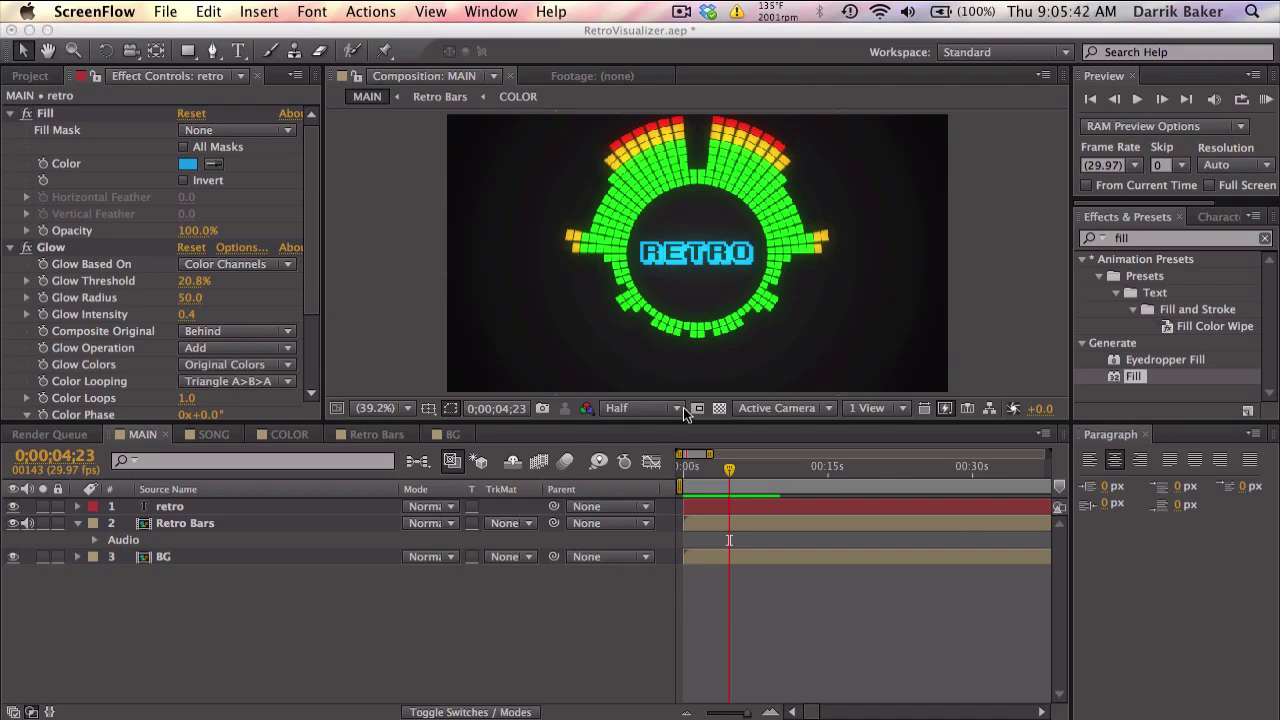
- RAM-preview the finished MAIN ring visualizer and scrub ahead to about four seconds
{"action": "left_click", "coordinate": [706, 472]}
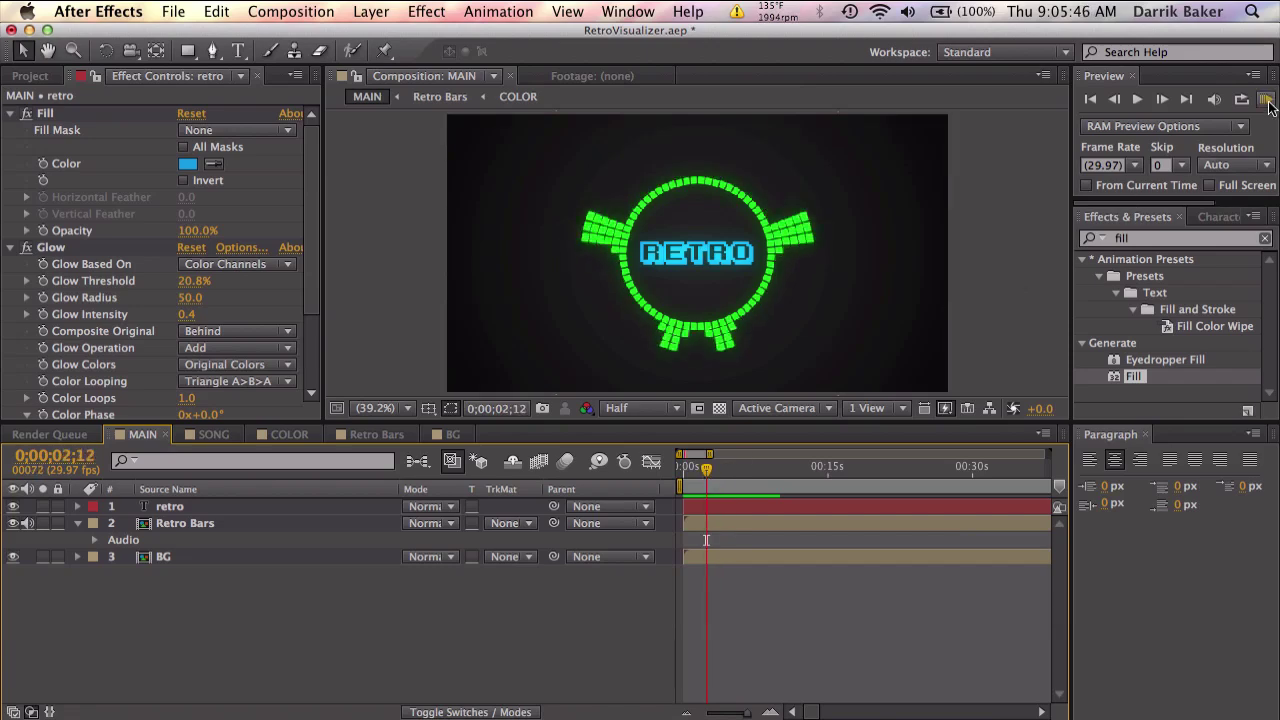
{"action": "left_click", "coordinate": [1267, 100]}
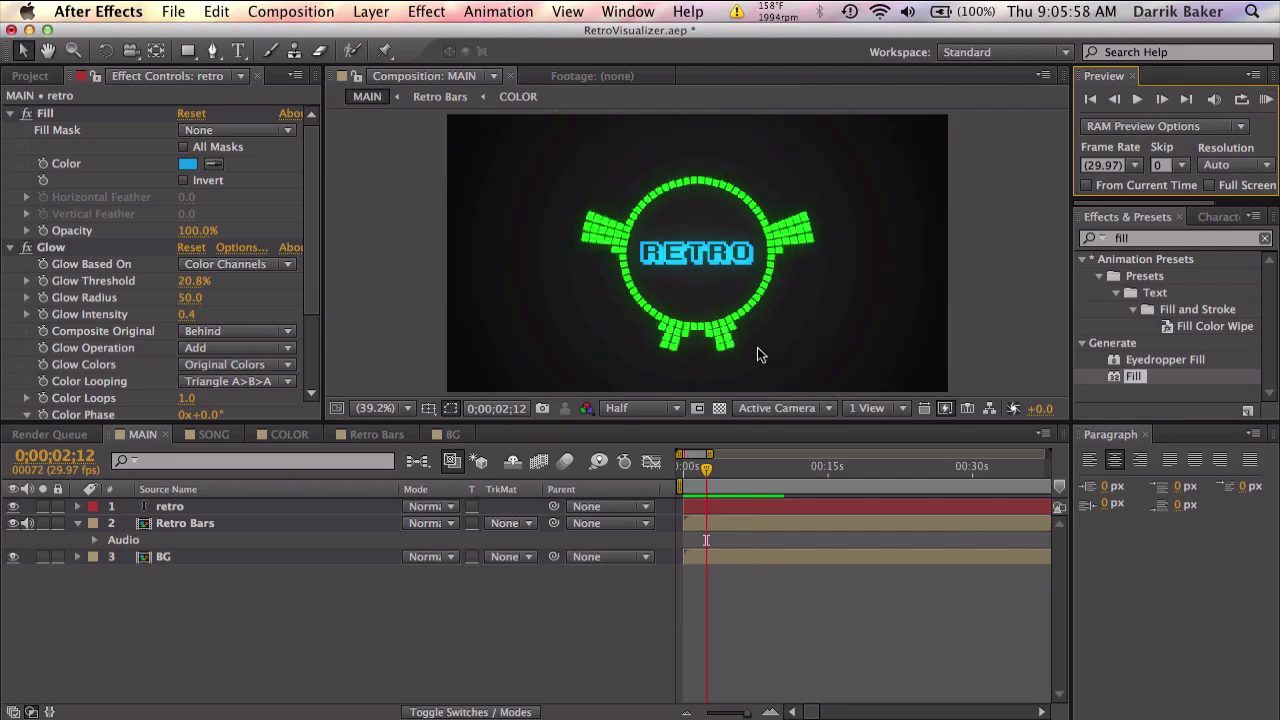
{"action": "left_click_drag", "start_coordinate": [698, 458], "coordinate": [727, 473]}
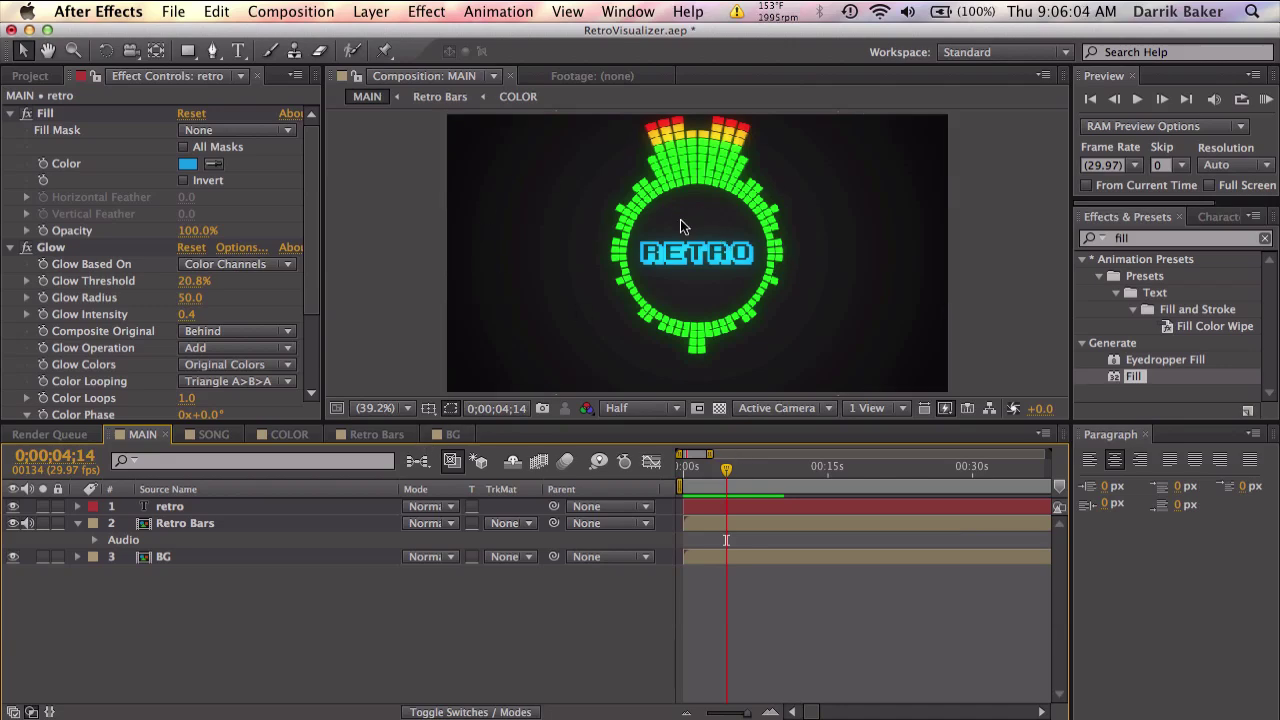
- Open the Retro Bars composition and scrub its green spectrum bars back toward the start
{"action": "left_click", "coordinate": [396, 433]}
{"action": "left_click_drag", "start_coordinate": [709, 470], "coordinate": [762, 459]}
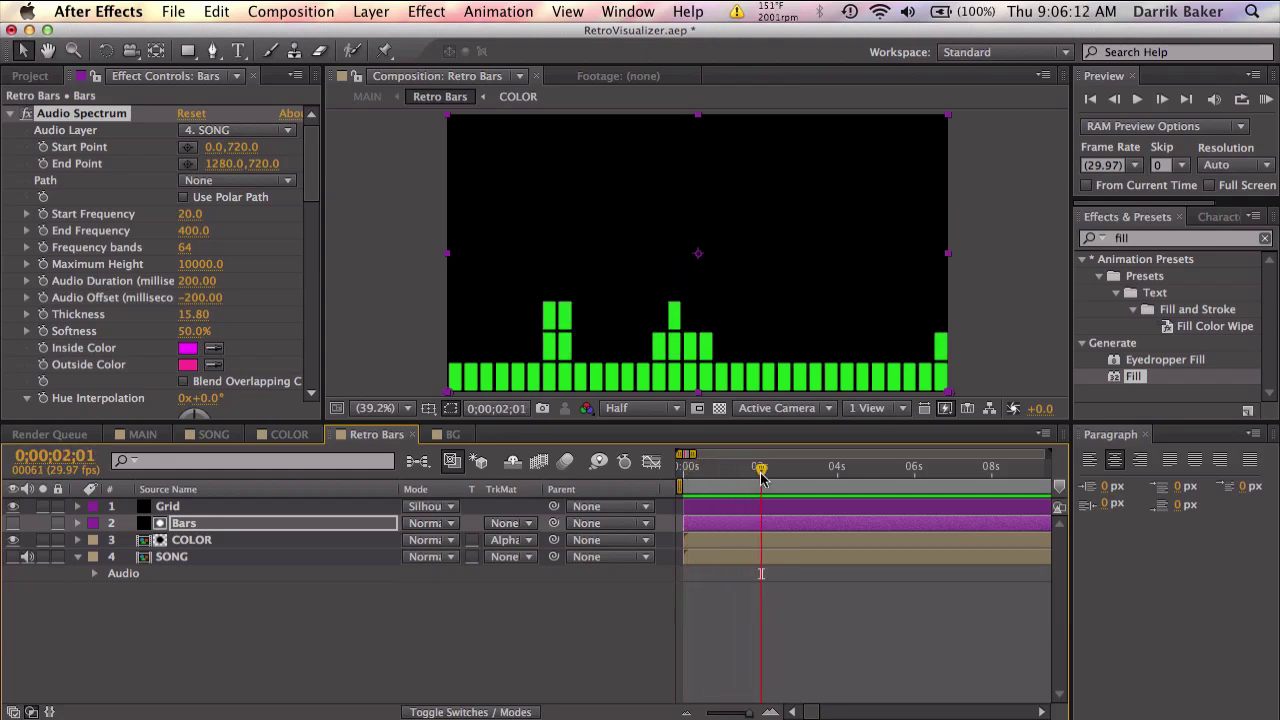
{"action": "left_click_drag", "start_coordinate": [762, 478], "coordinate": [703, 468]}
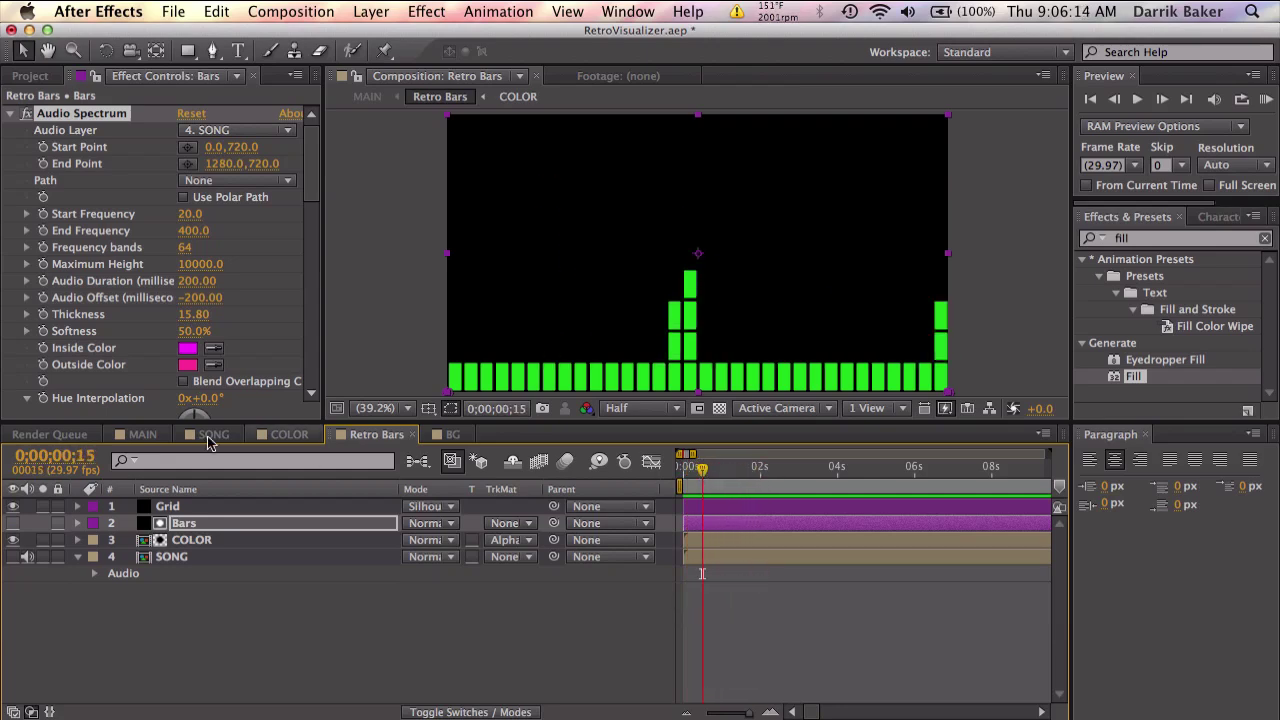
- Delete the five old compositions from the Project panel
{"action": "left_click", "coordinate": [52, 73]}
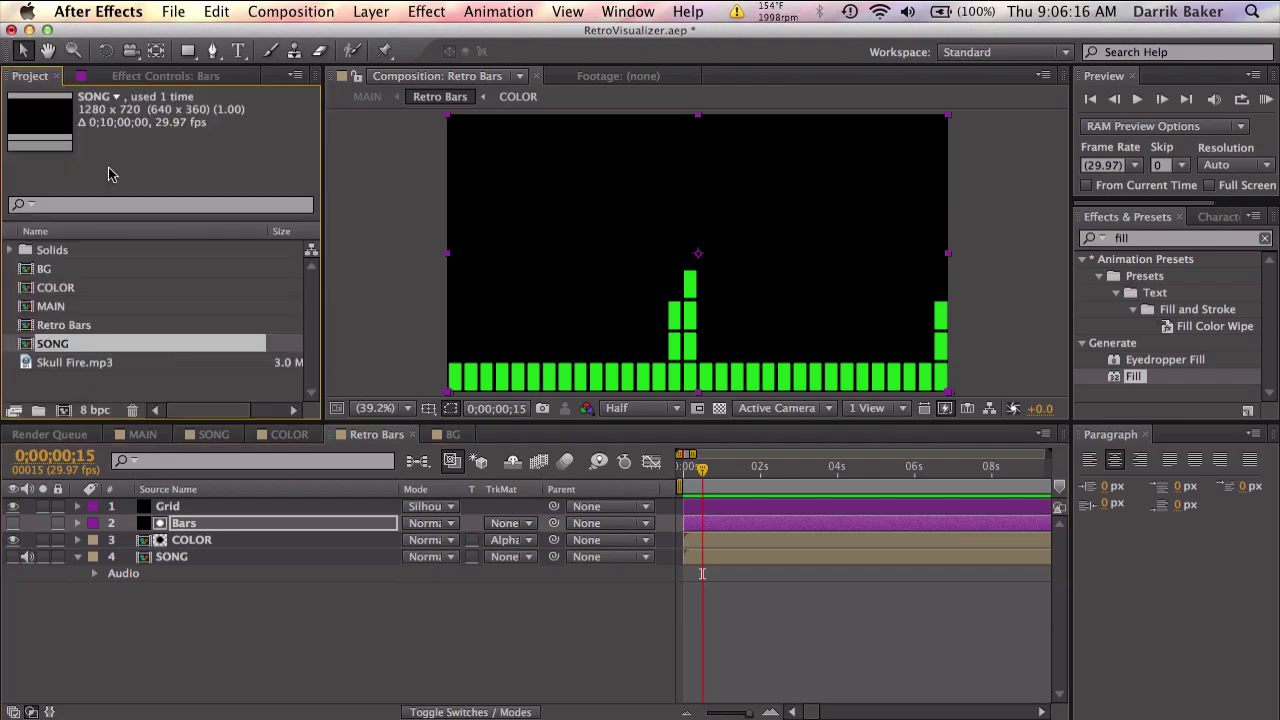
{"action": "left_click", "coordinate": [54, 272], "text": "shift"}
{"action": "key", "text": "Delete"}
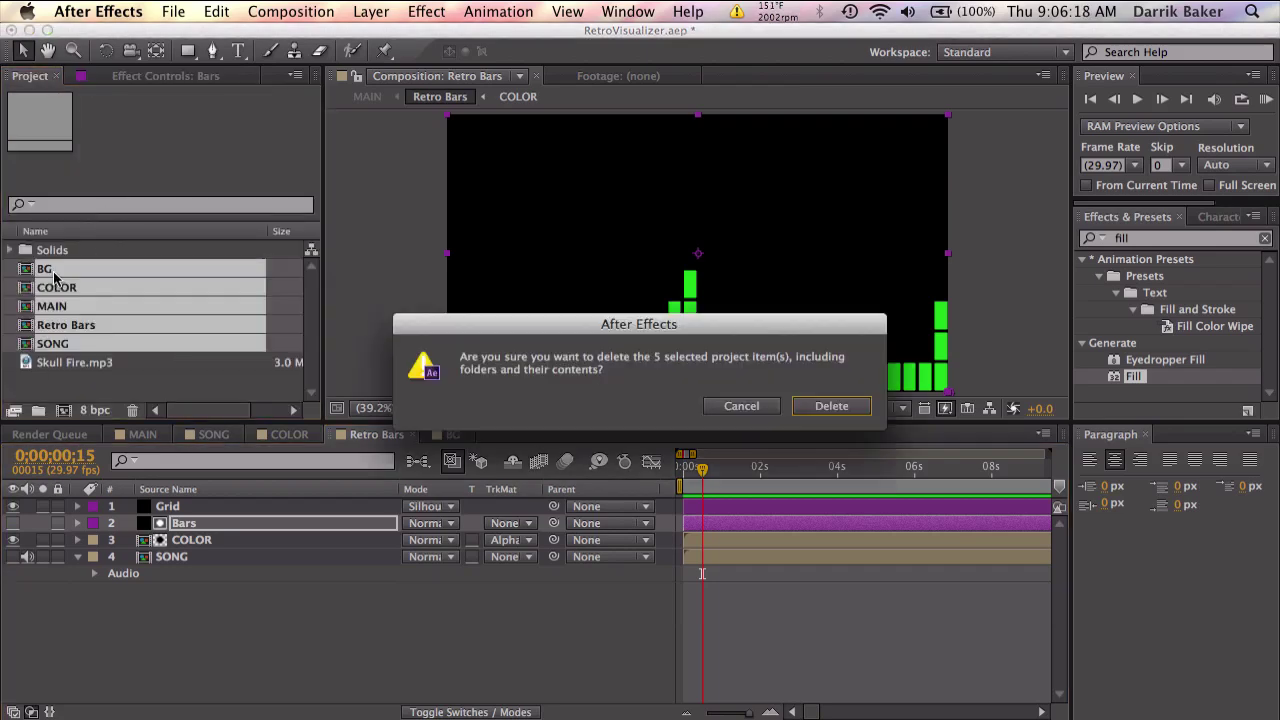
{"action": "key", "text": "Return"}
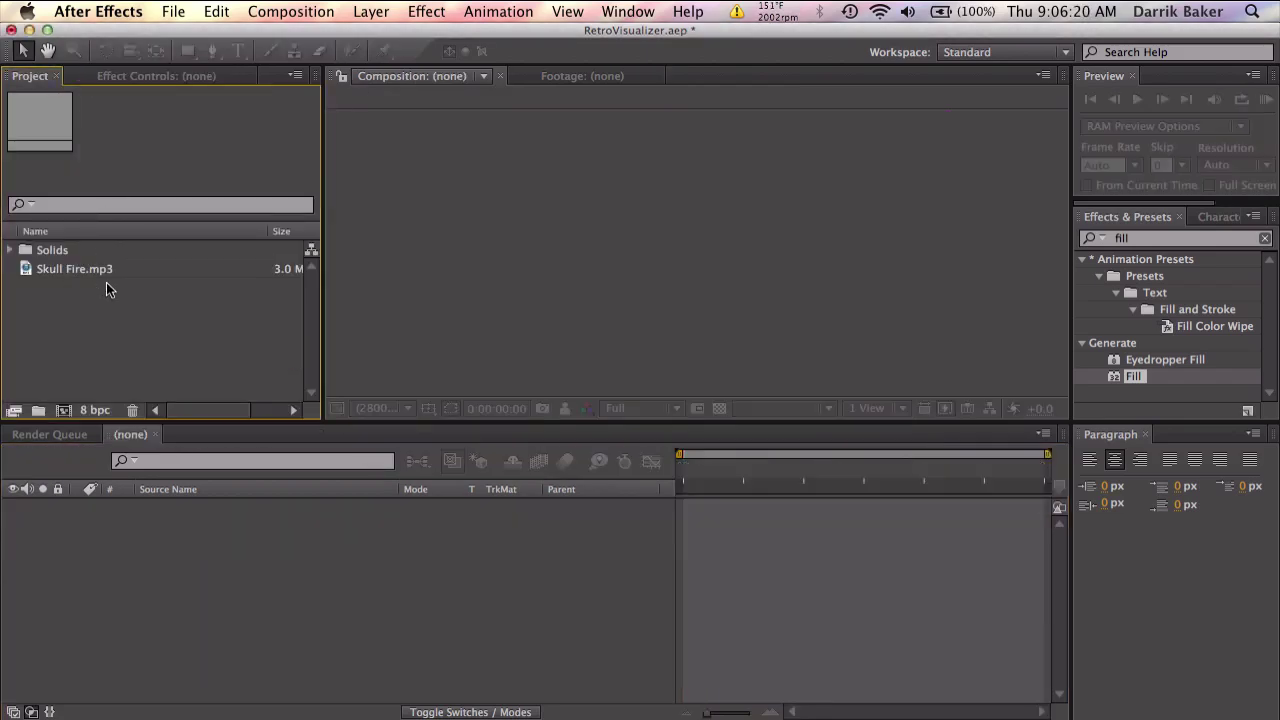
- Create a default new composition and rename it MAIN
{"action": "left_click", "coordinate": [330, 10]}
{"action": "left_click", "coordinate": [328, 37]}
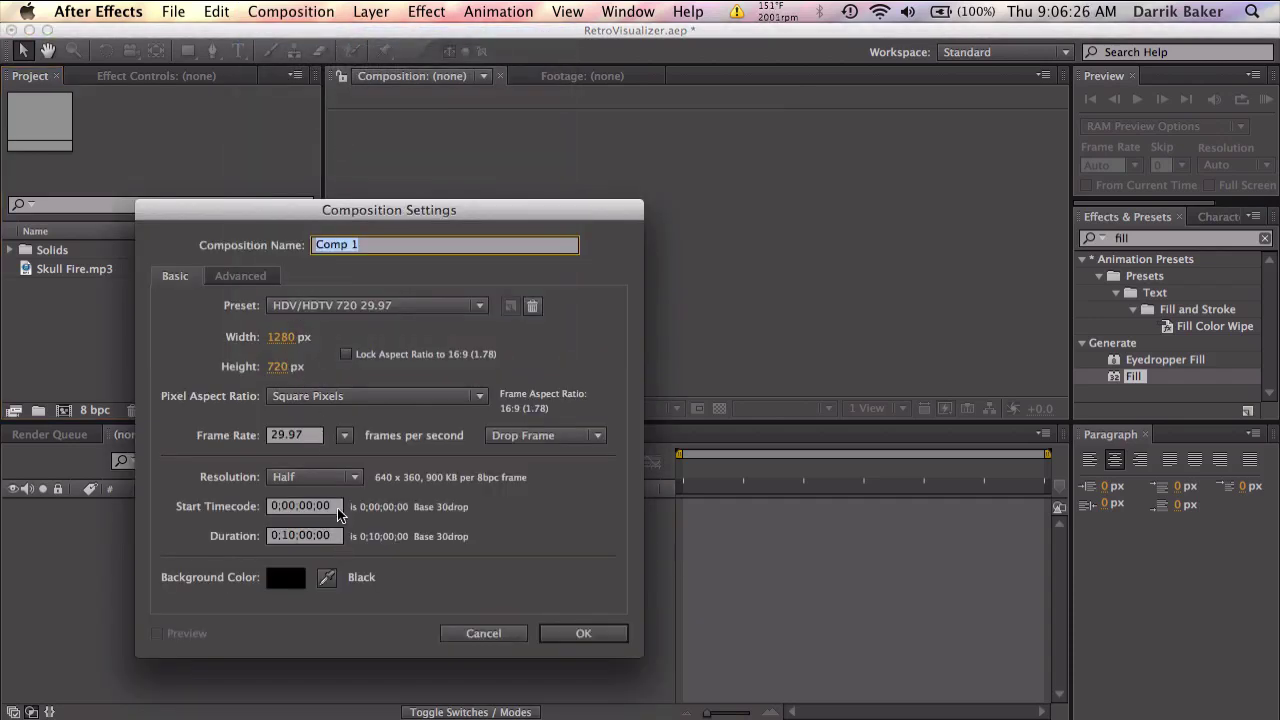
{"action": "left_click", "coordinate": [586, 633]}
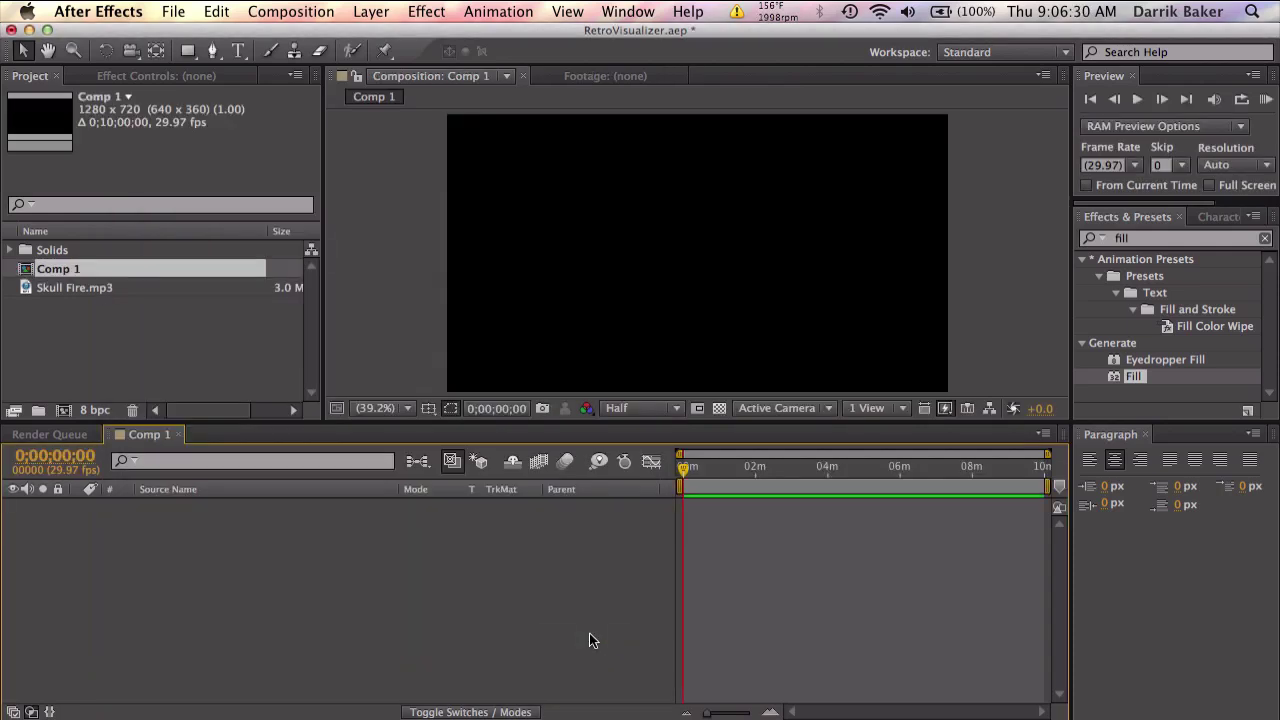
{"action": "key", "text": "super+k"}
{"action": "type", "text": "MAIN"}
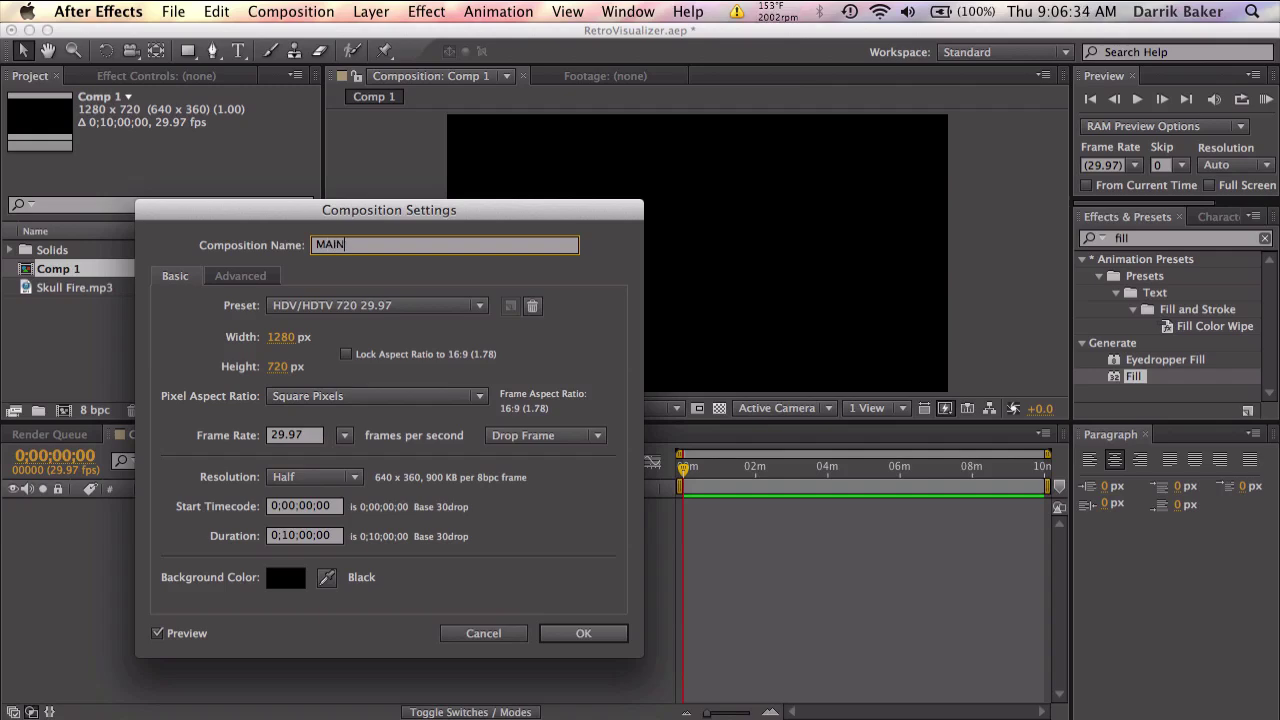
{"action": "key", "text": "Return"}
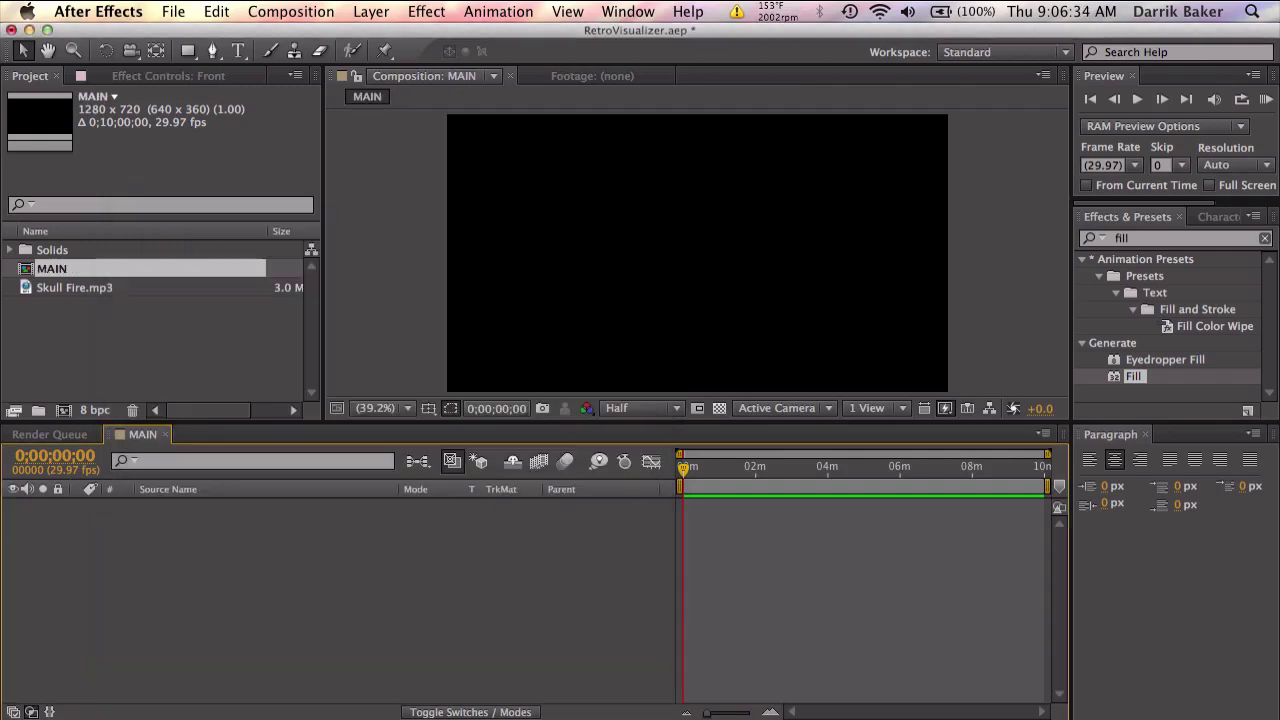
- Create a SONG composition and place Skull Fire.mp3 inside it
{"action": "key", "text": "super+n"}
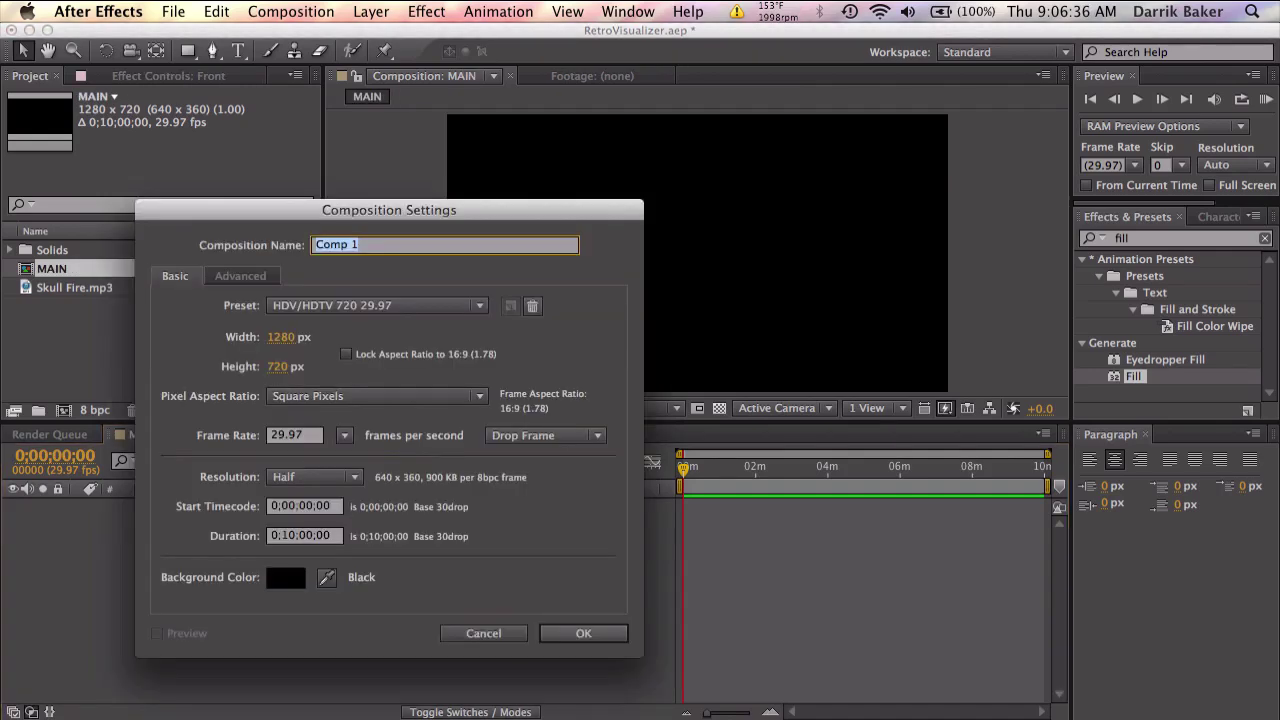
{"action": "type", "text": "SONG"}
{"action": "key", "text": "Return"}
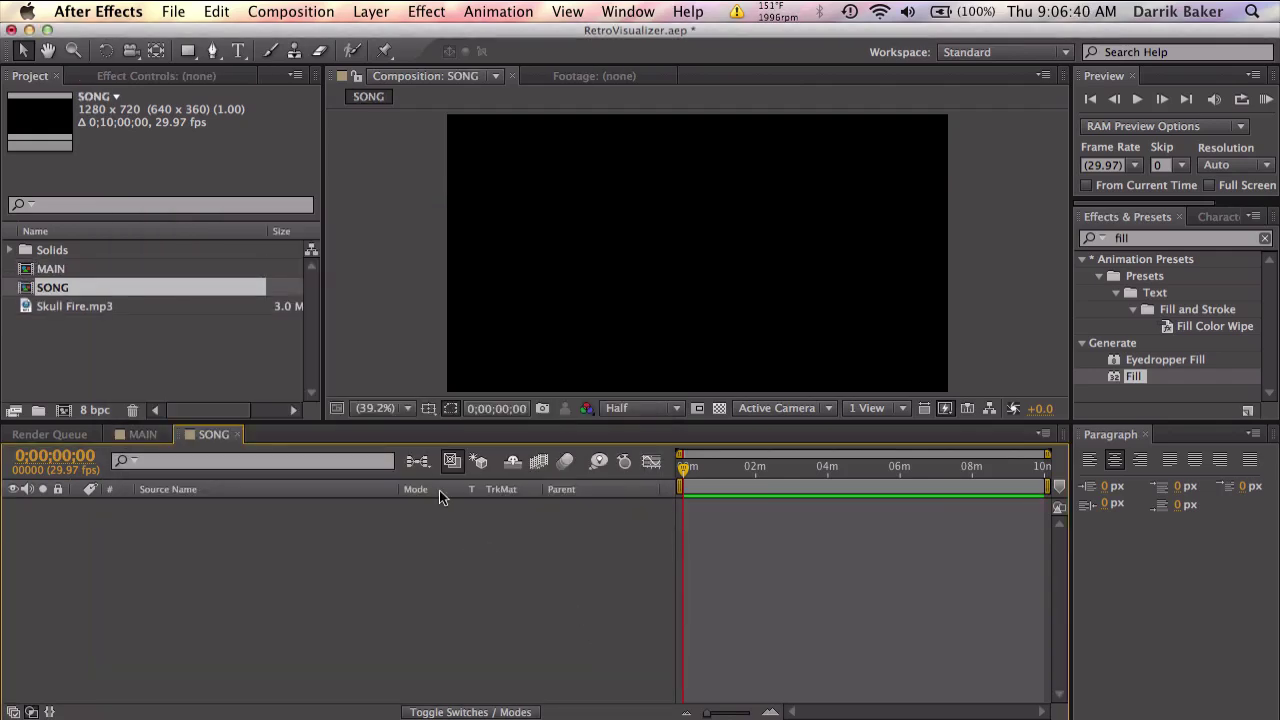
{"action": "left_click_drag", "start_coordinate": [92, 304], "coordinate": [222, 564]}
- Create the COLOR and BG compositions
{"action": "key", "text": "ctrl+n"}
{"action": "type", "text": "COLOR"}
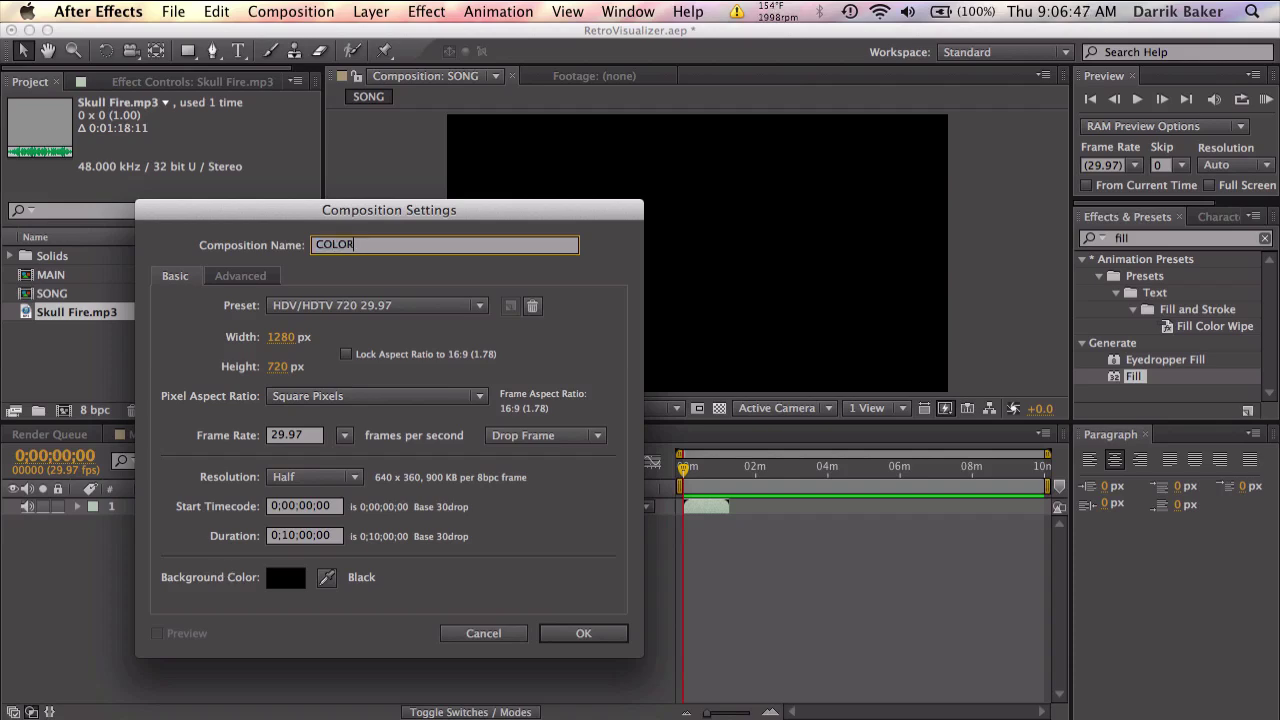
{"action": "key", "text": "Return"}
{"action": "key", "text": "ctrl+n"}
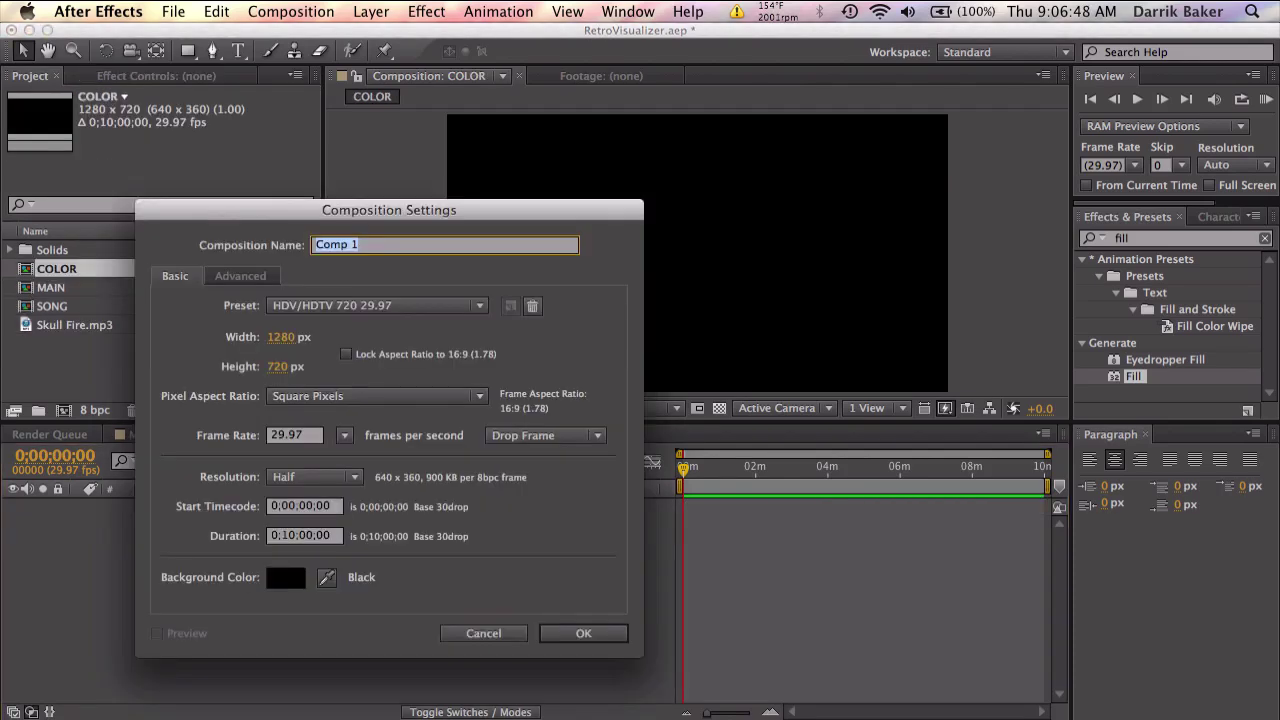
{"action": "type", "text": "BG"}
{"action": "key", "text": "Return"}
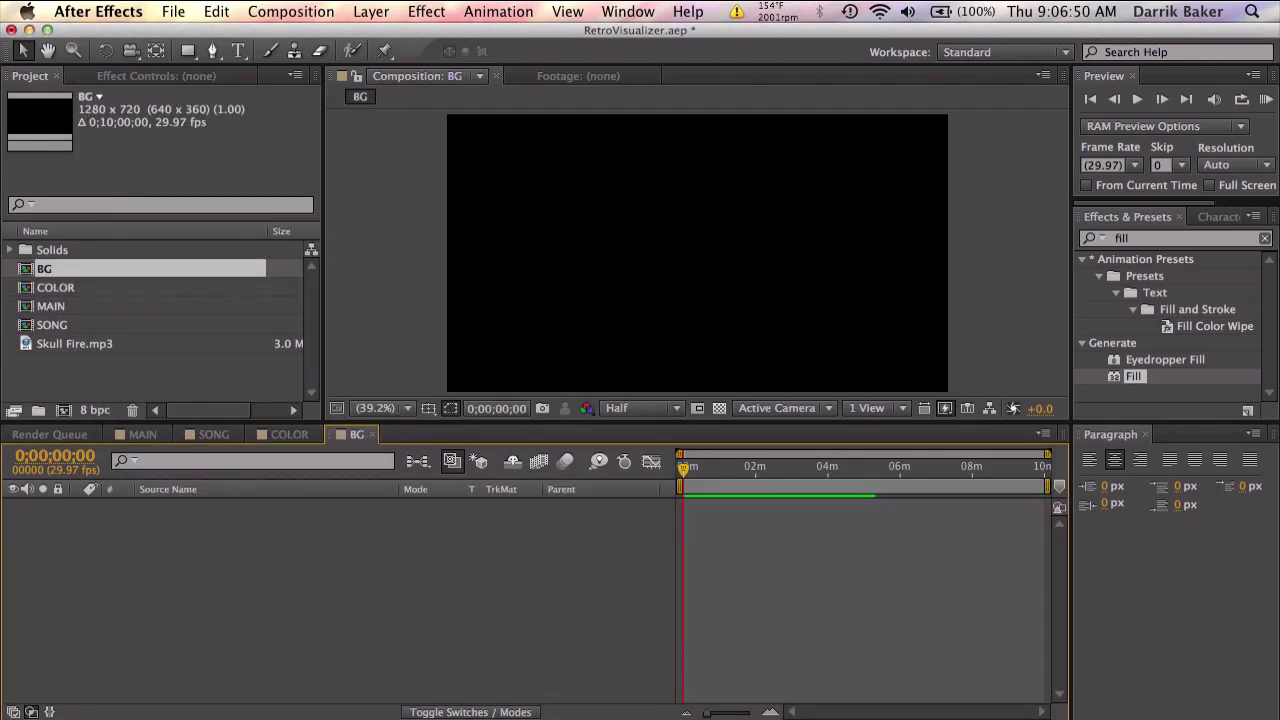
- Add a default solid layer to BG and apply the Ramp effect to it
{"action": "left_click", "coordinate": [366, 11]}
{"action": "mouse_move", "coordinate": [380, 35]}
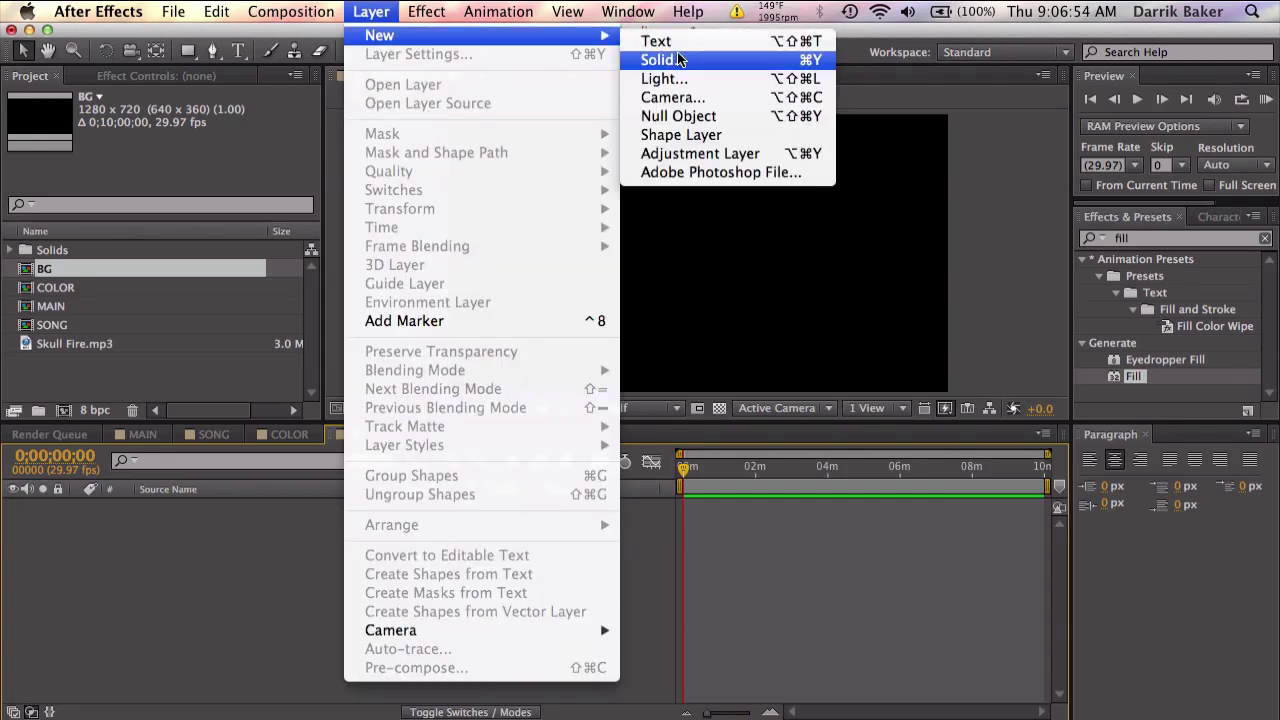
{"action": "left_click", "coordinate": [679, 60]}
{"action": "left_click", "coordinate": [806, 581]}
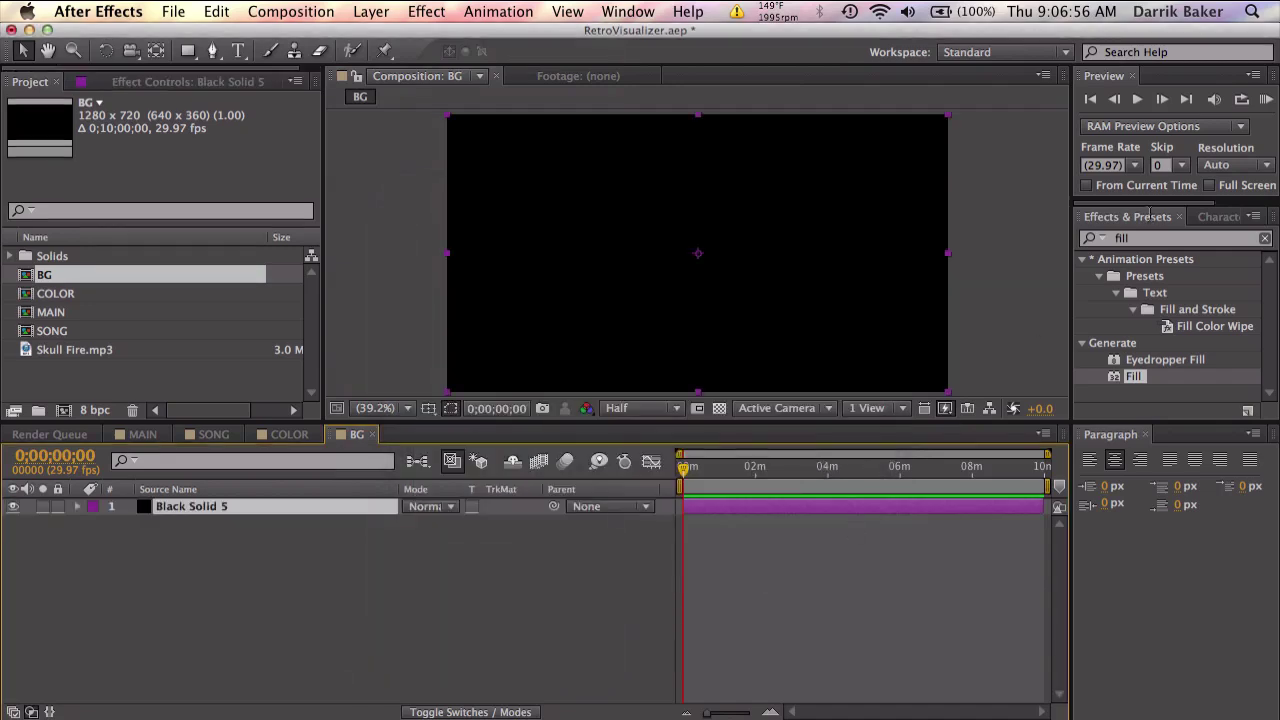
{"action": "left_click", "coordinate": [1145, 237]}
{"action": "type", "text": "ramp"}
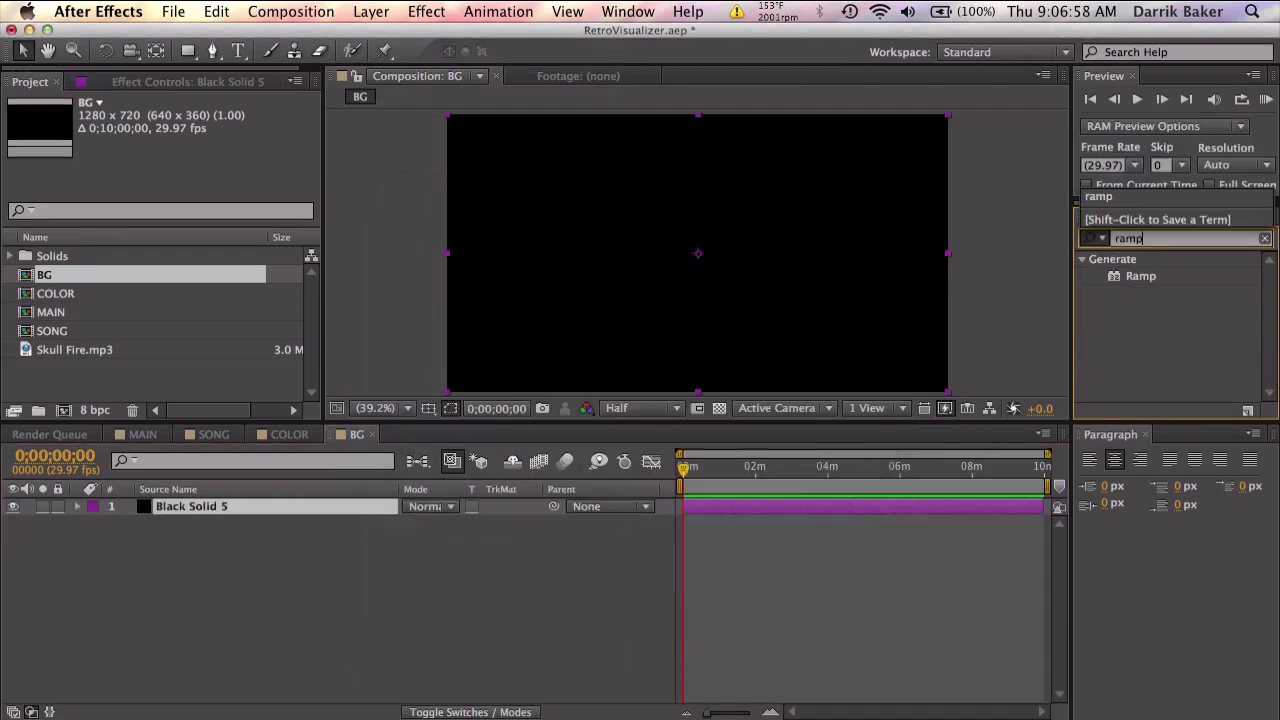
{"action": "left_click_drag", "start_coordinate": [1114, 277], "coordinate": [827, 506]}
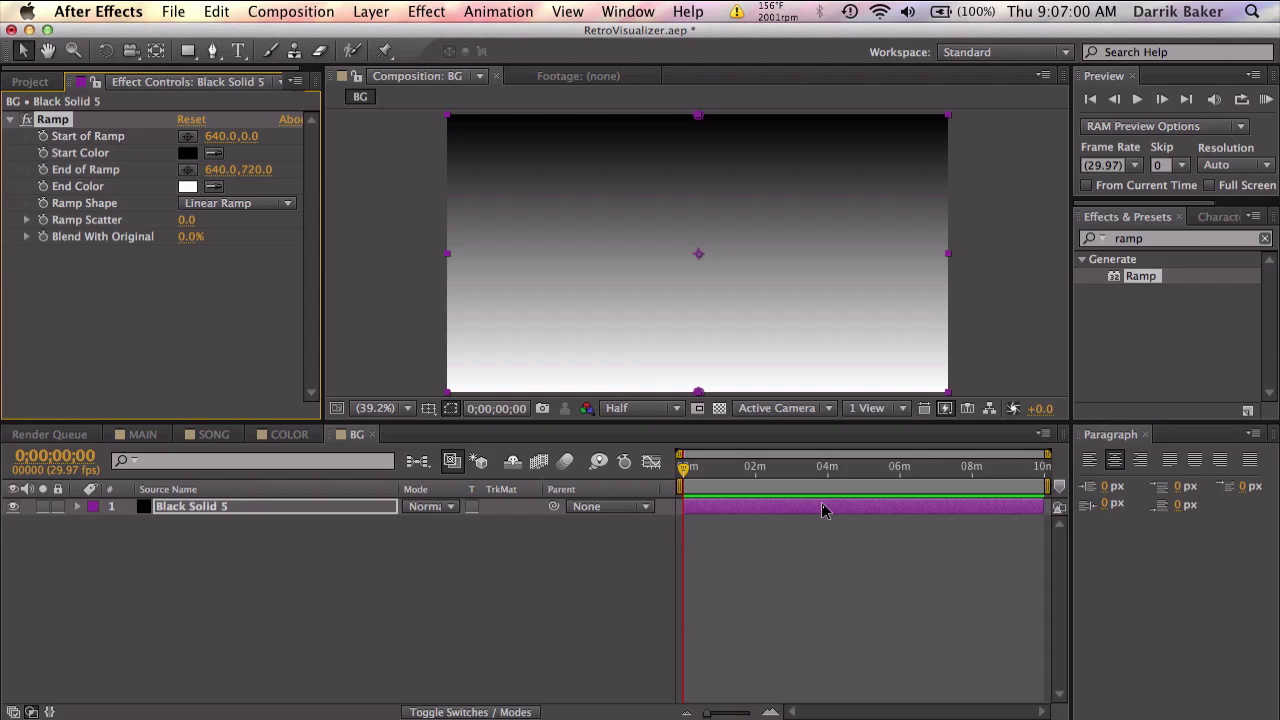
- Make the ramp radial with its start point in the frame's centre
{"action": "left_click", "coordinate": [230, 203]}
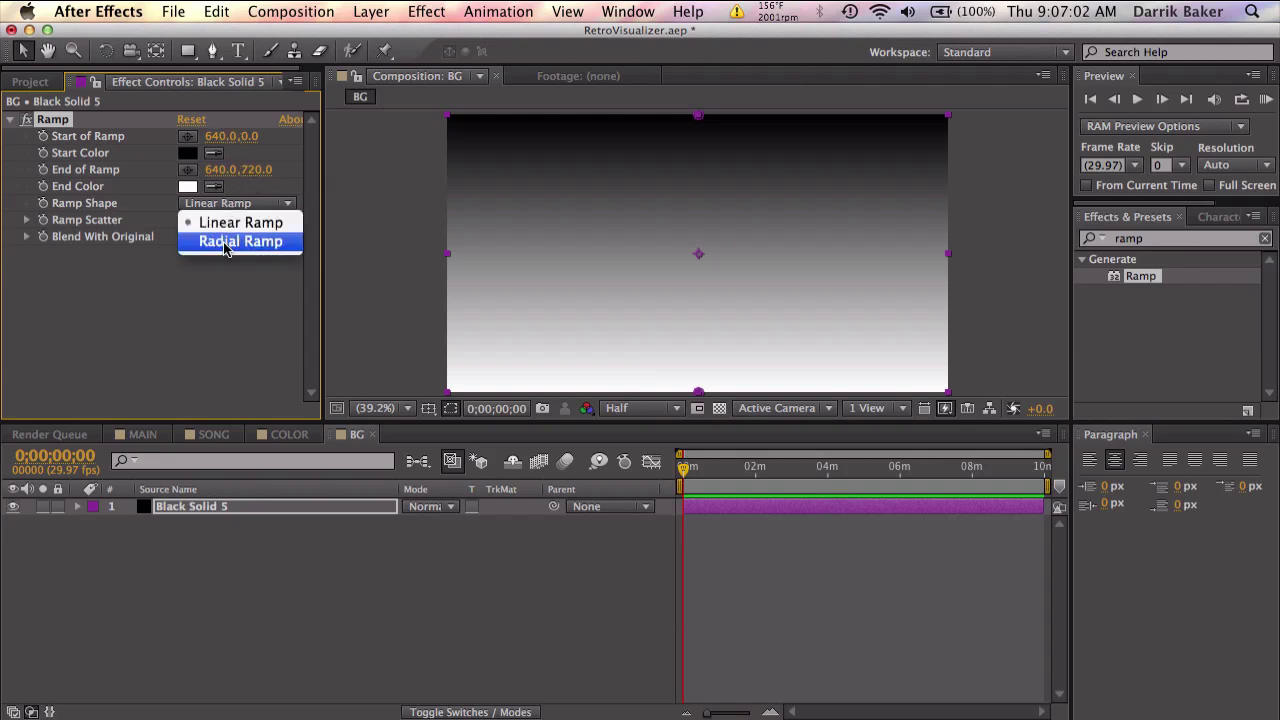
{"action": "left_click", "coordinate": [226, 237]}
{"action": "left_click_drag", "start_coordinate": [256, 141], "coordinate": [586, 148]}
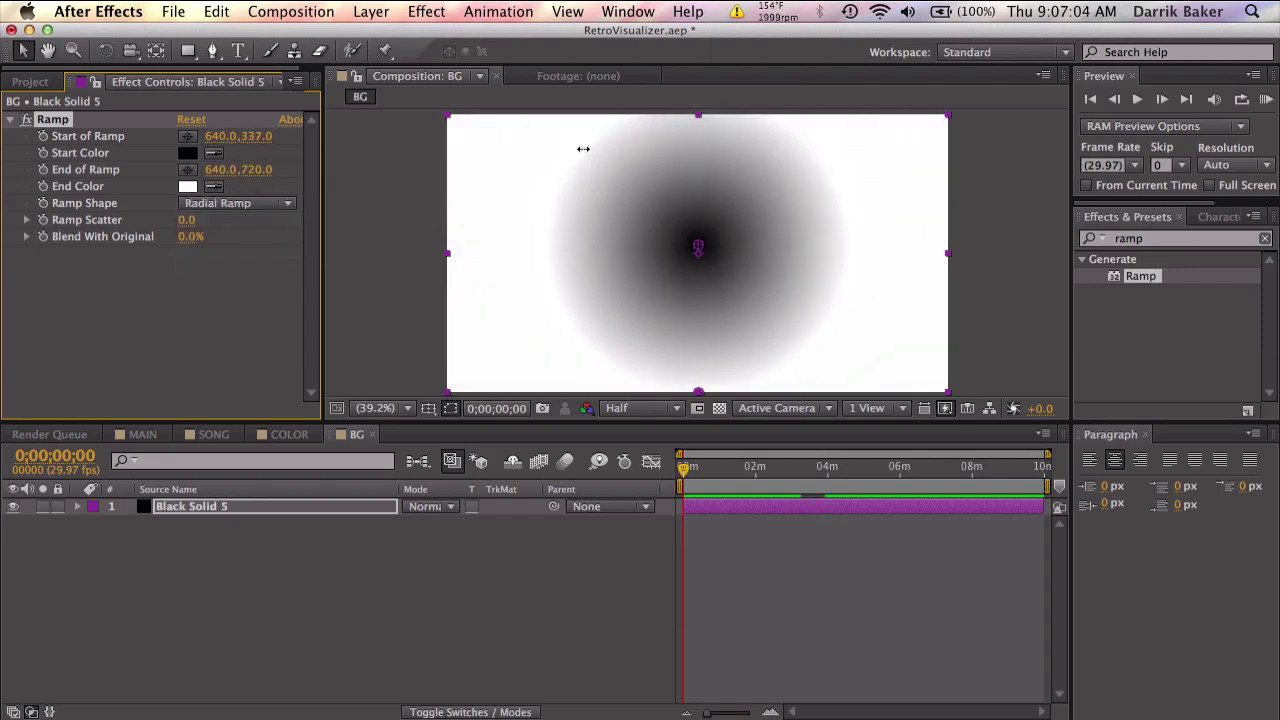
- Set ramp colours to dark grey centre and black end, and widen the End of Ramp
{"action": "left_click", "coordinate": [187, 186]}
{"action": "left_click_drag", "start_coordinate": [463, 563], "coordinate": [396, 666]}
{"action": "left_click", "coordinate": [857, 376]}
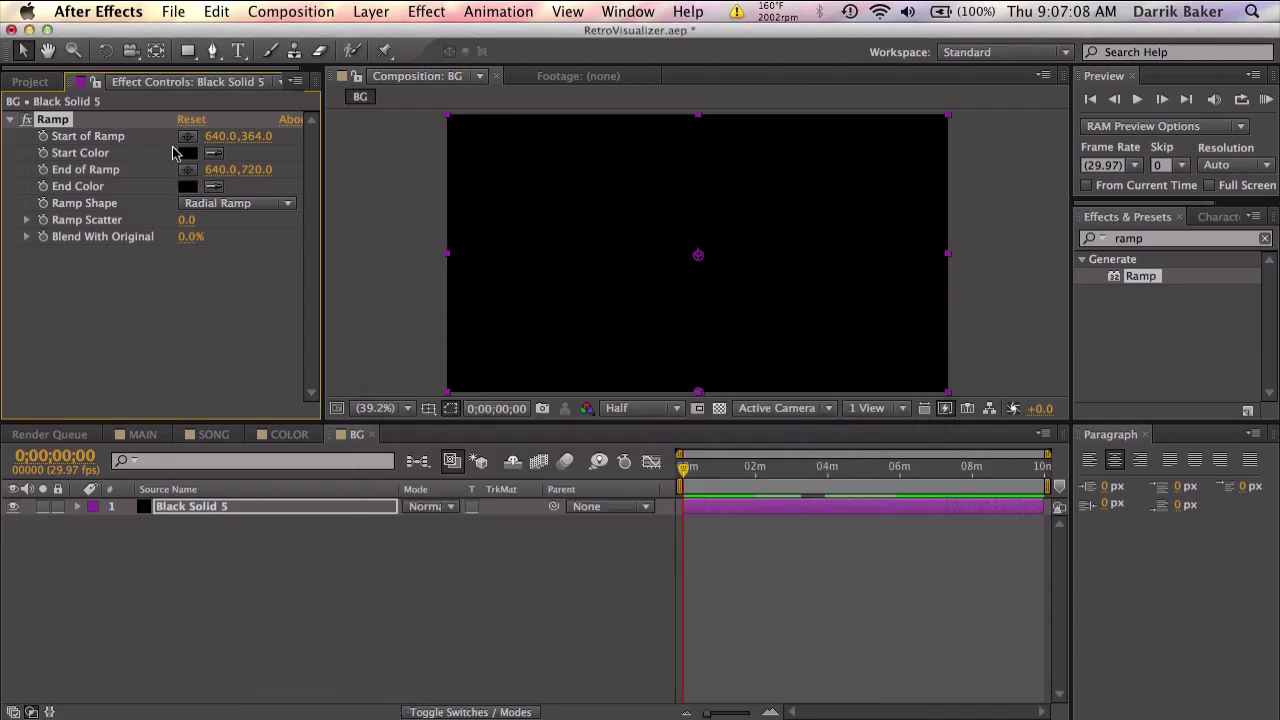
{"action": "left_click", "coordinate": [187, 152]}
{"action": "left_click_drag", "start_coordinate": [430, 584], "coordinate": [396, 580]}
{"action": "left_click", "coordinate": [857, 376]}
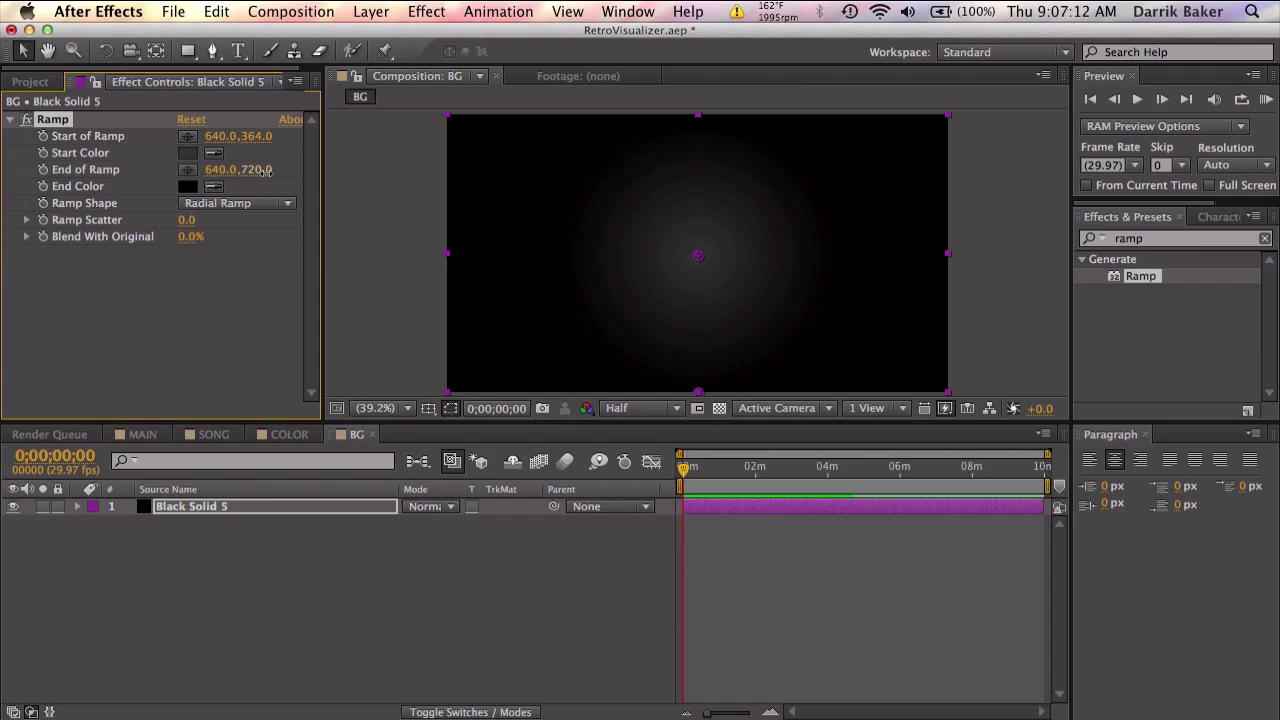
{"action": "left_click_drag", "start_coordinate": [258, 169], "coordinate": [879, 166]}
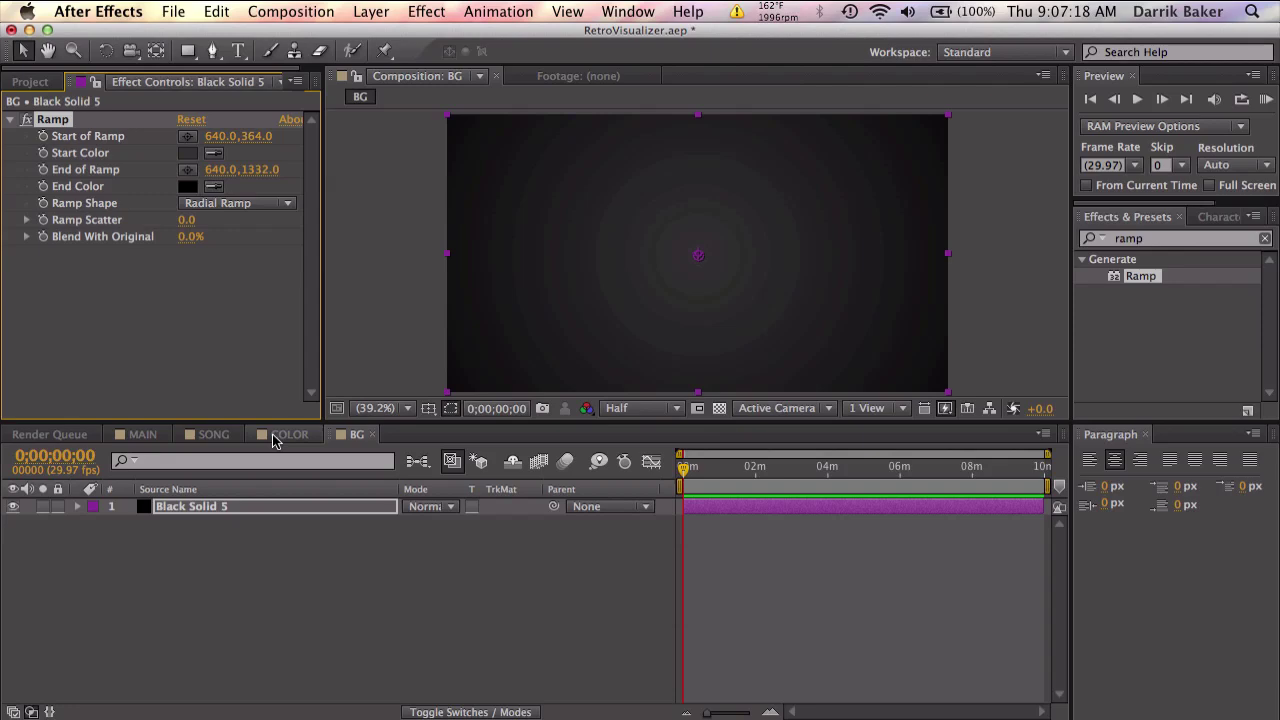
- In MAIN, create a solid named Bars and apply Audio Spectrum to it
{"action": "left_click", "coordinate": [146, 436]}
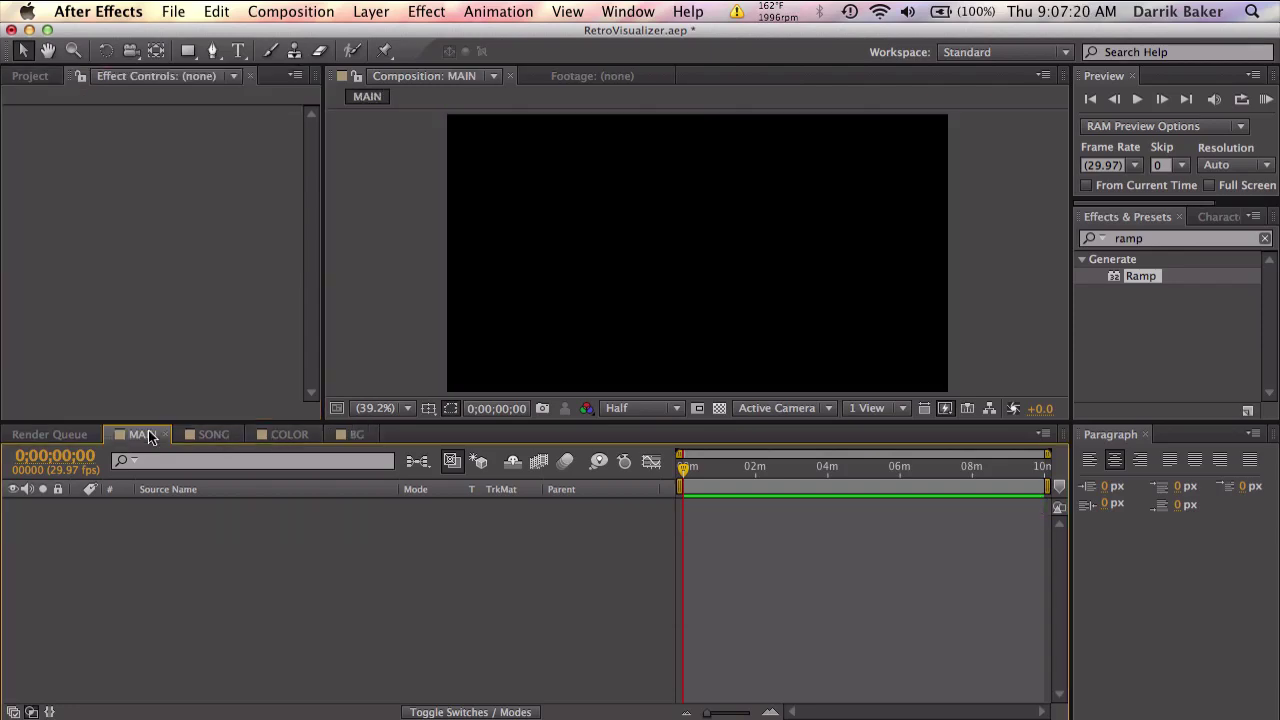
{"action": "left_click", "coordinate": [368, 11]}
{"action": "mouse_move", "coordinate": [380, 35]}
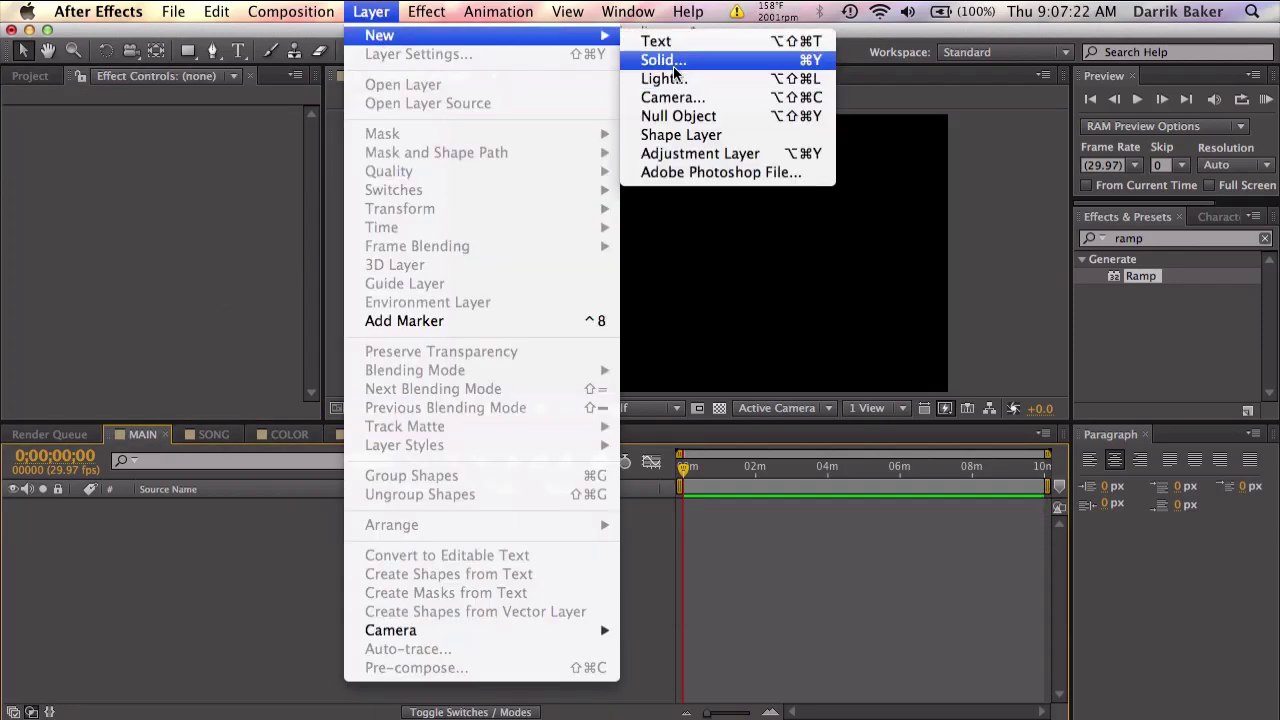
{"action": "left_click", "coordinate": [677, 62]}
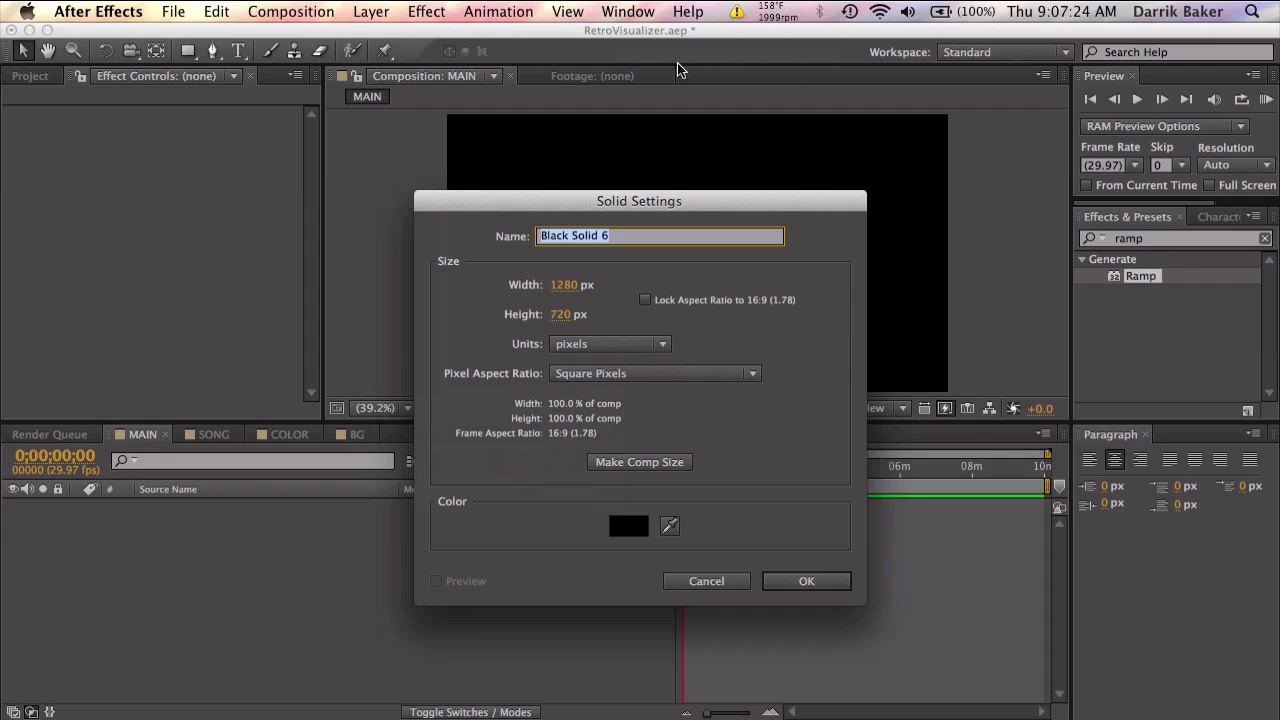
{"action": "type", "text": "Bars"}
{"action": "key", "text": "Return"}
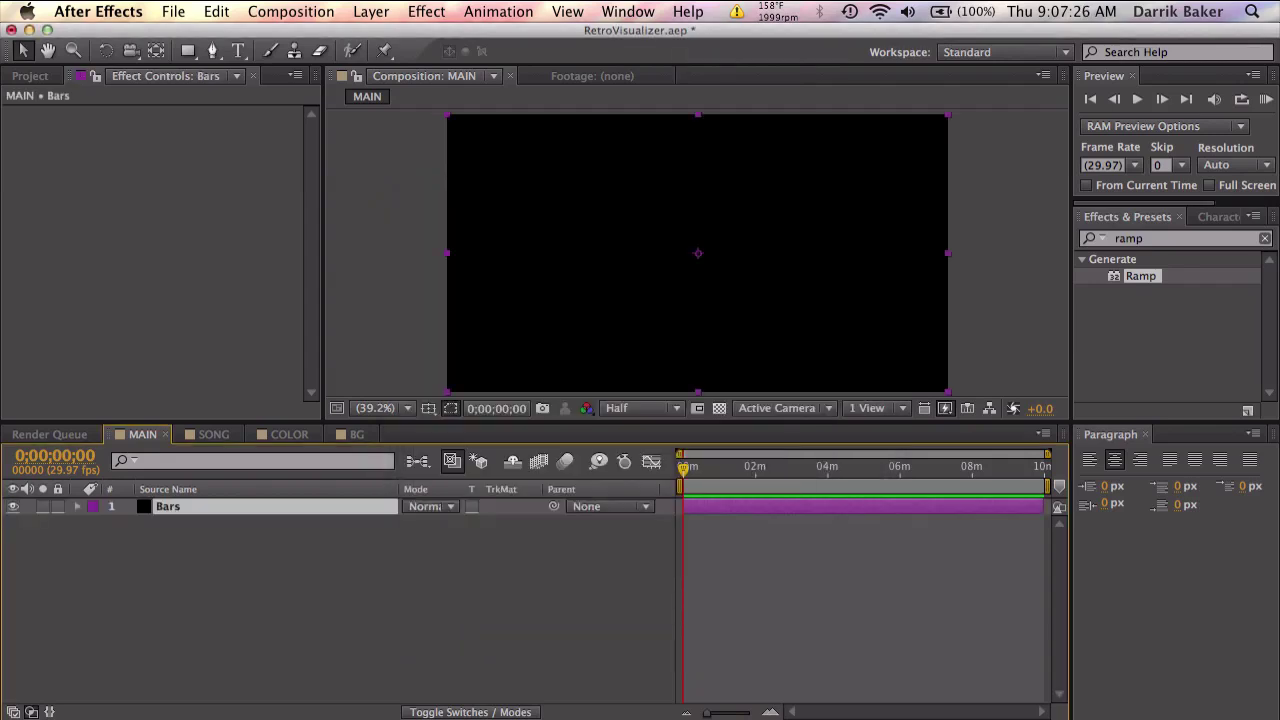
{"action": "left_click", "coordinate": [1146, 239]}
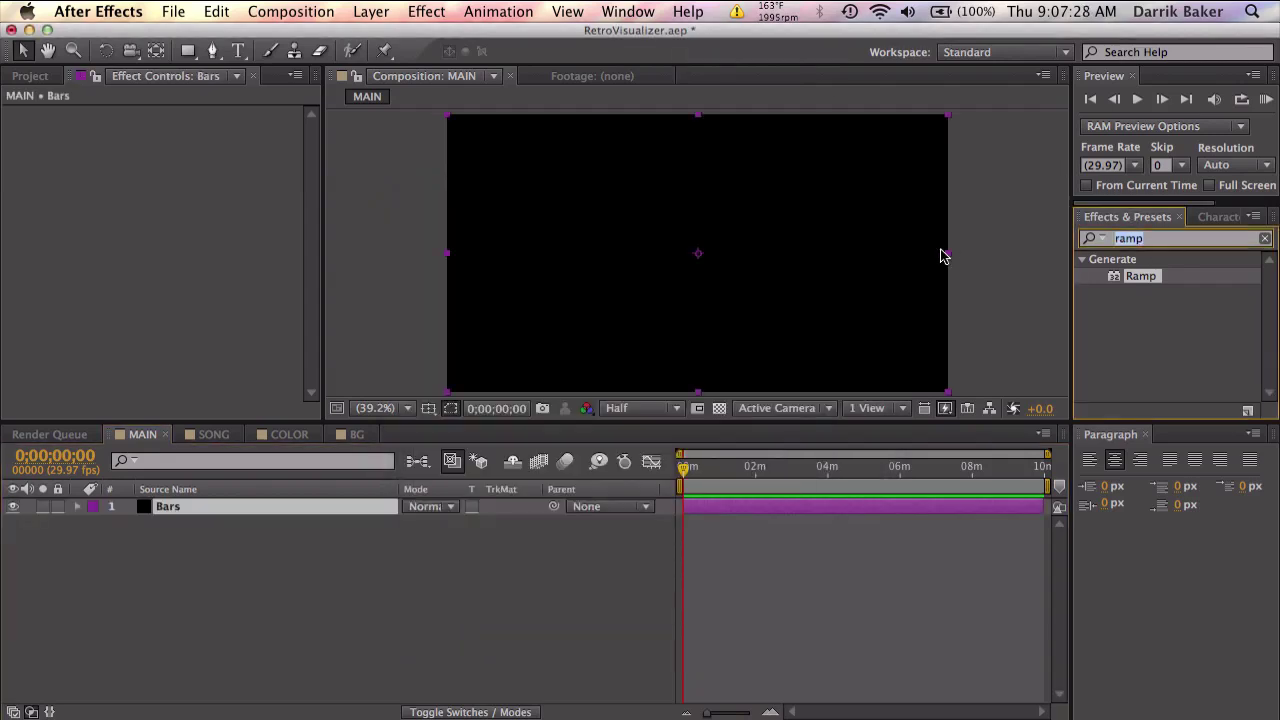
{"action": "type", "text": "audio sp"}
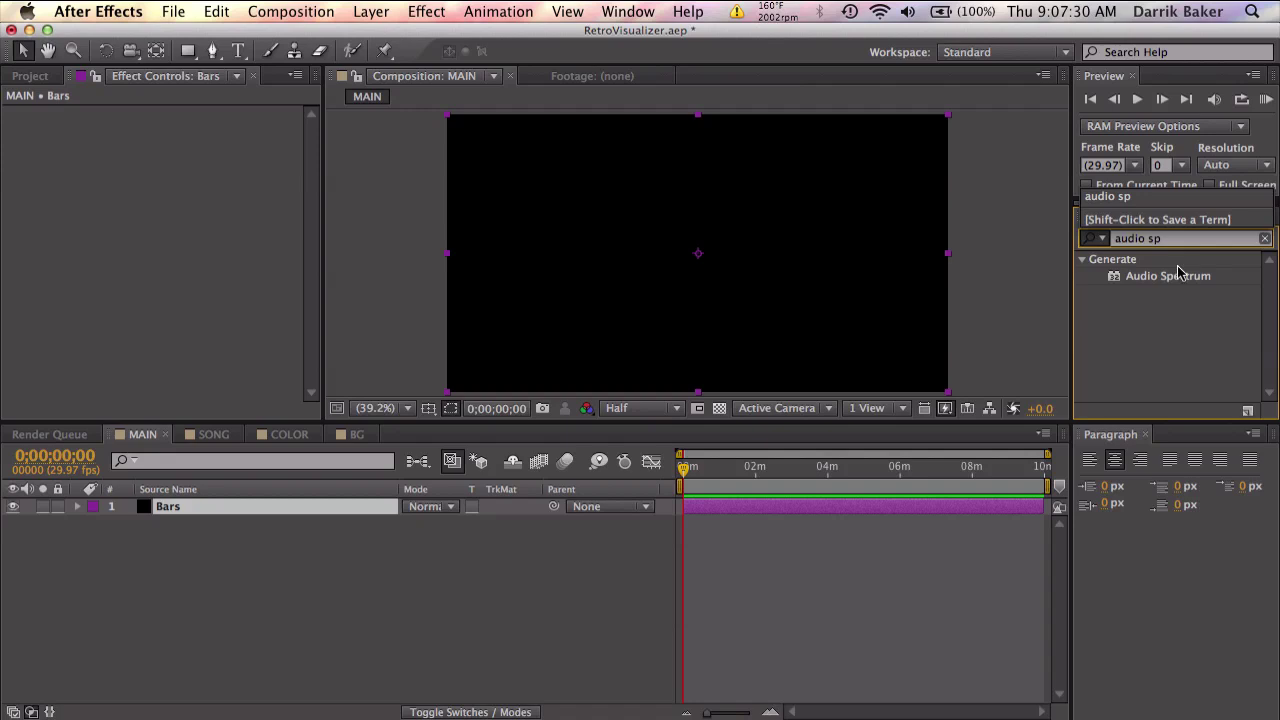
{"action": "left_click_drag", "start_coordinate": [1172, 277], "coordinate": [857, 509]}
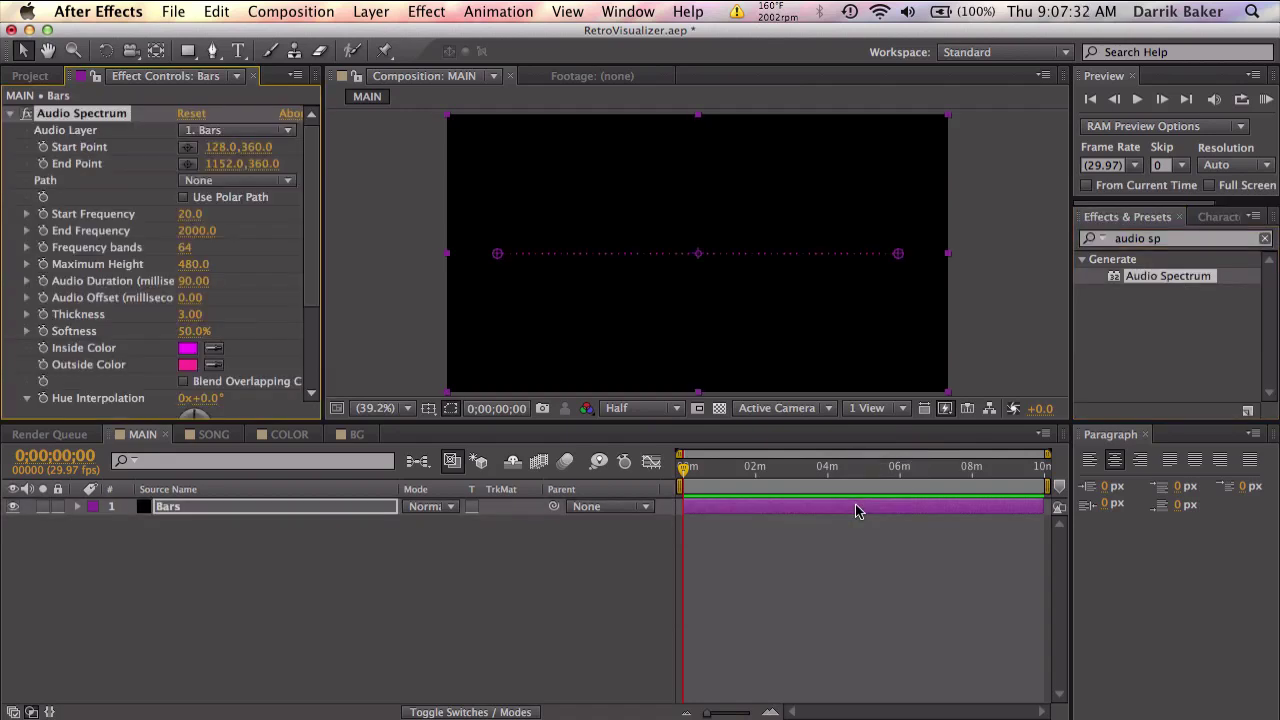
- Add the SONG comp below Bars and set SONG as the spectrum's audio layer
{"action": "left_click", "coordinate": [30, 76]}
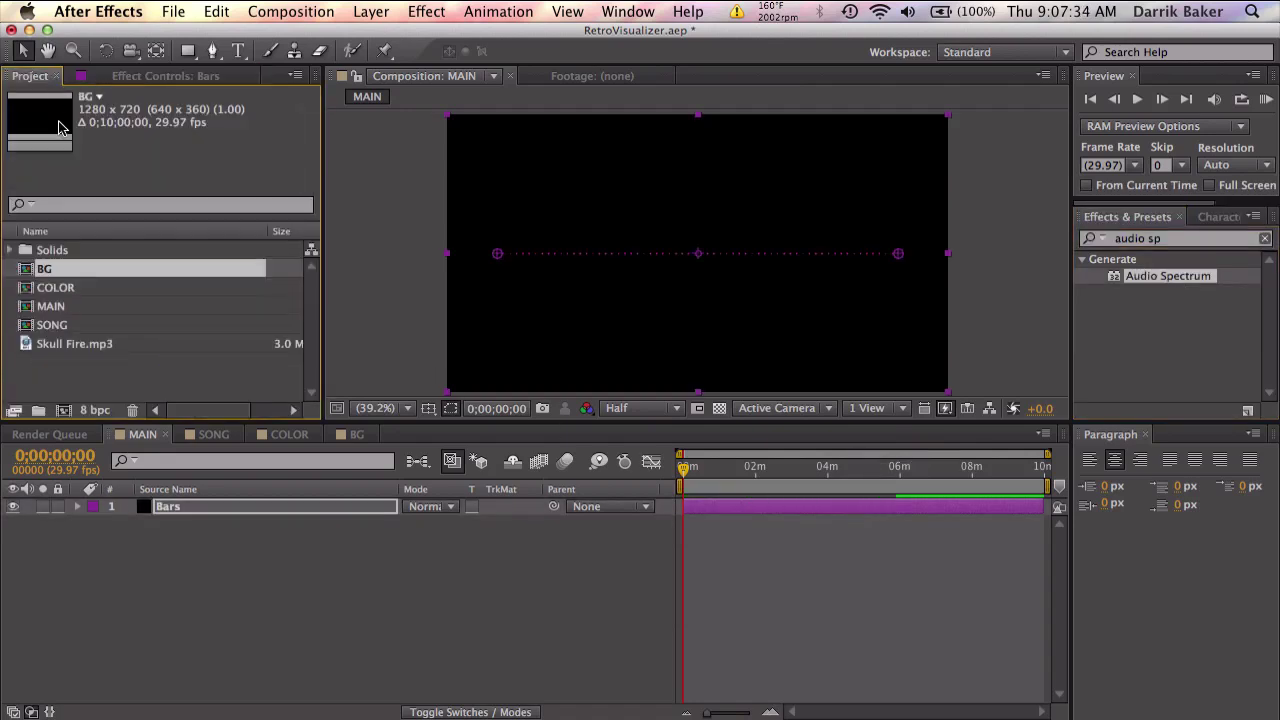
{"action": "left_click", "coordinate": [52, 324]}
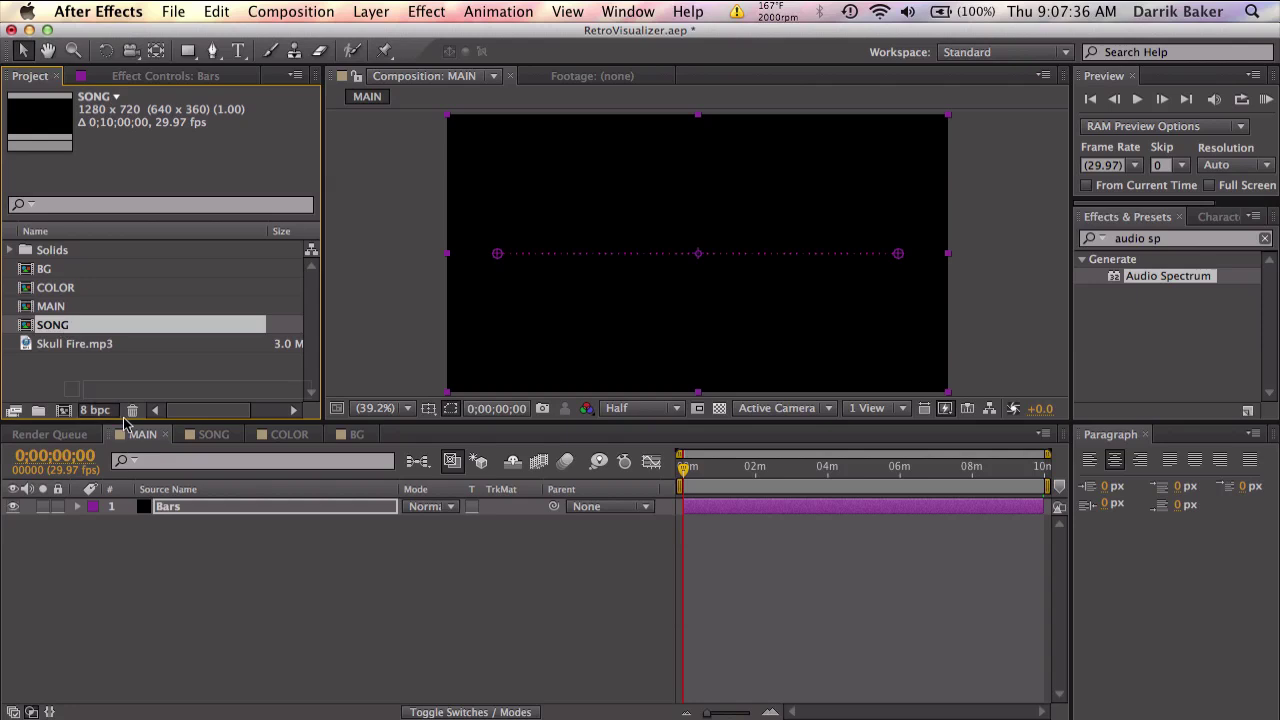
{"action": "left_click_drag", "start_coordinate": [150, 468], "coordinate": [188, 572]}
{"action": "left_click", "coordinate": [217, 507]}
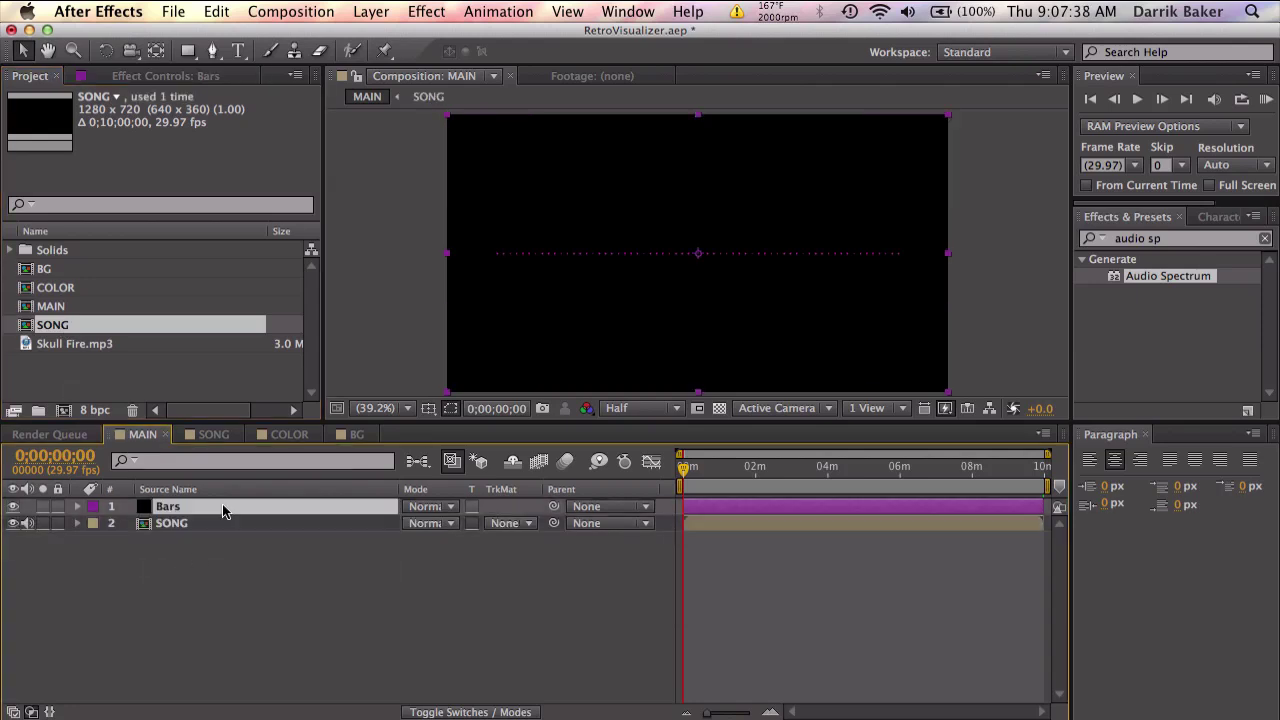
{"action": "left_click", "coordinate": [205, 82]}
{"action": "left_click", "coordinate": [213, 133]}
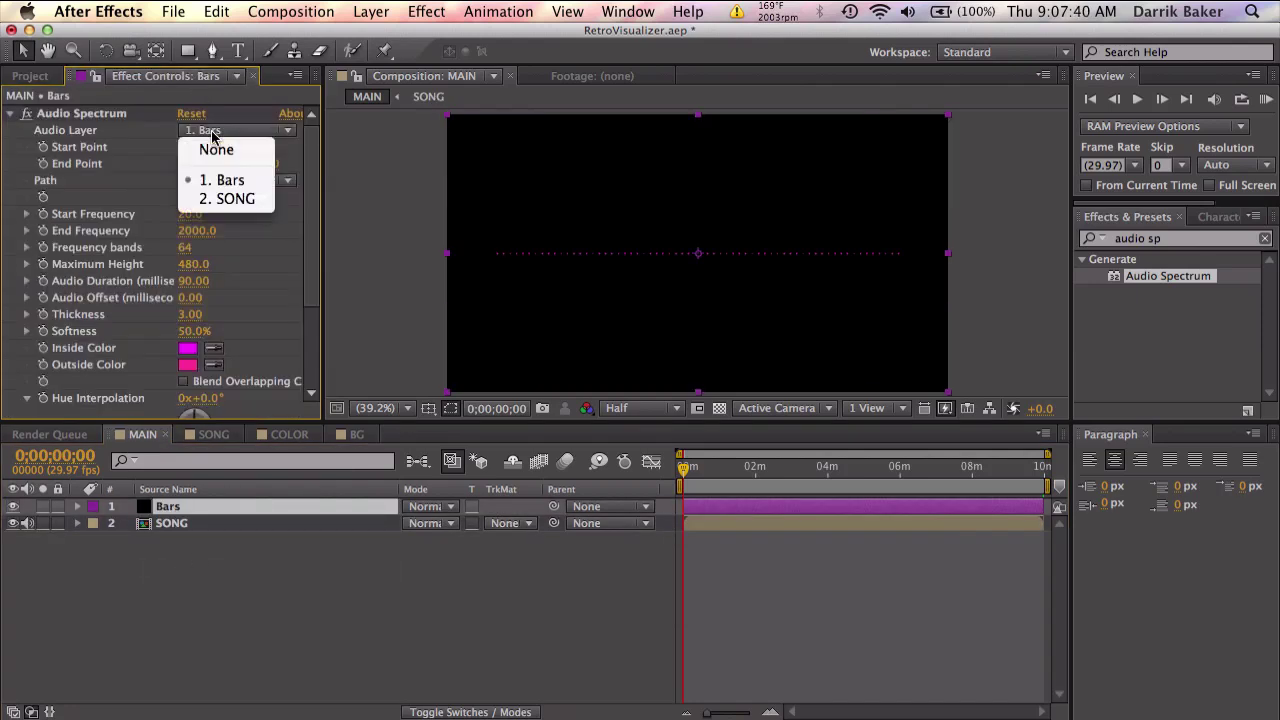
- Use SONG as the audio layer and set the spectrum Start Point to 0,720
{"action": "left_click", "coordinate": [245, 200]}
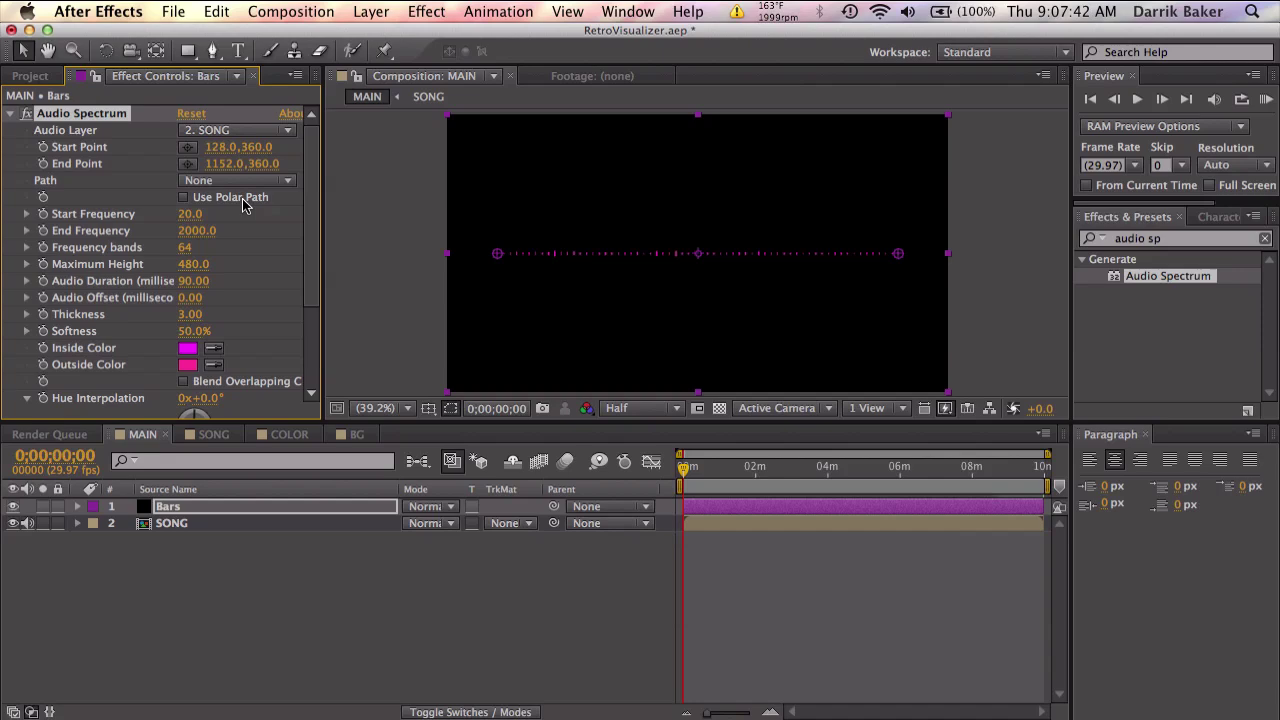
{"action": "left_click_drag", "start_coordinate": [688, 474], "coordinate": [727, 474]}
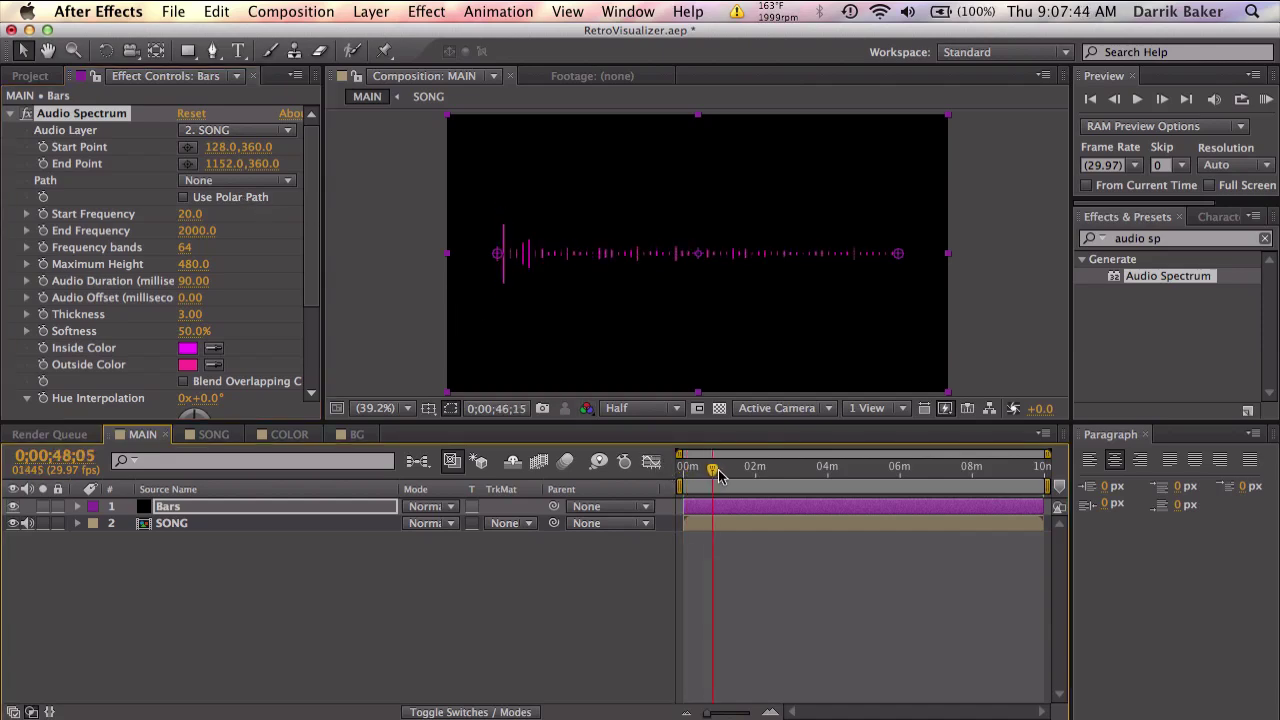
{"action": "left_click", "coordinate": [221, 147]}
{"action": "type", "text": "0"}
{"action": "key", "text": "Return"}
{"action": "left_click", "coordinate": [246, 148]}
{"action": "type", "text": "7"}
{"action": "key", "text": "Return"}
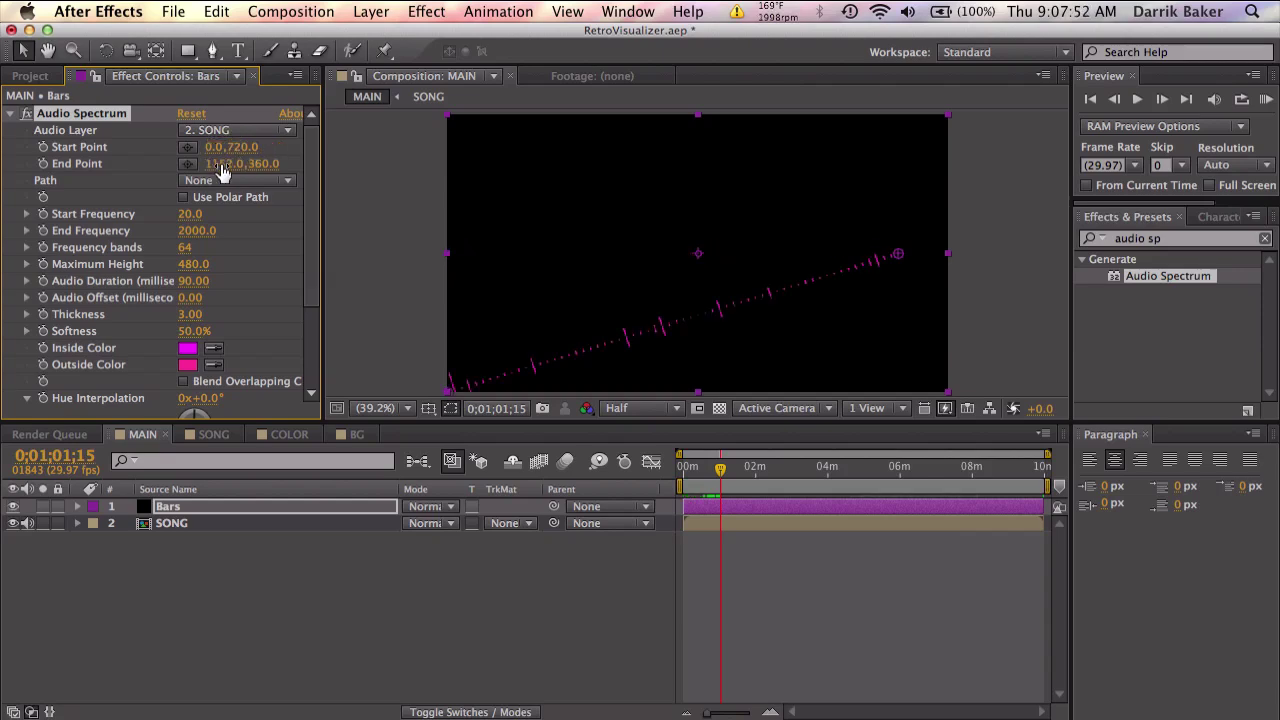
- Set the spectrum End Point to 1280,720 along the bottom edge
{"action": "left_click", "coordinate": [222, 166]}
{"action": "key", "text": "Return"}
{"action": "left_click", "coordinate": [260, 168]}
{"action": "type", "text": "720"}
{"action": "key", "text": "Return"}
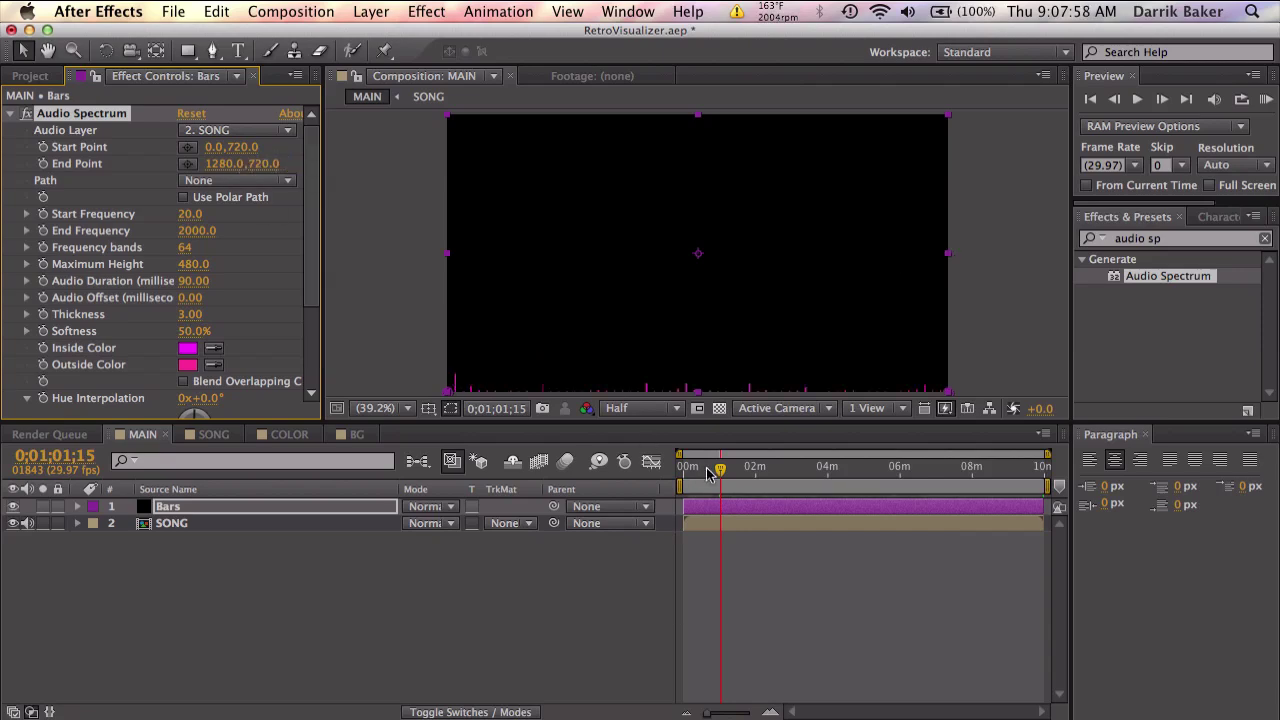
- Set End Frequency to 800 and scrub to check the bars
{"action": "left_click_drag", "start_coordinate": [713, 473], "coordinate": [730, 470]}
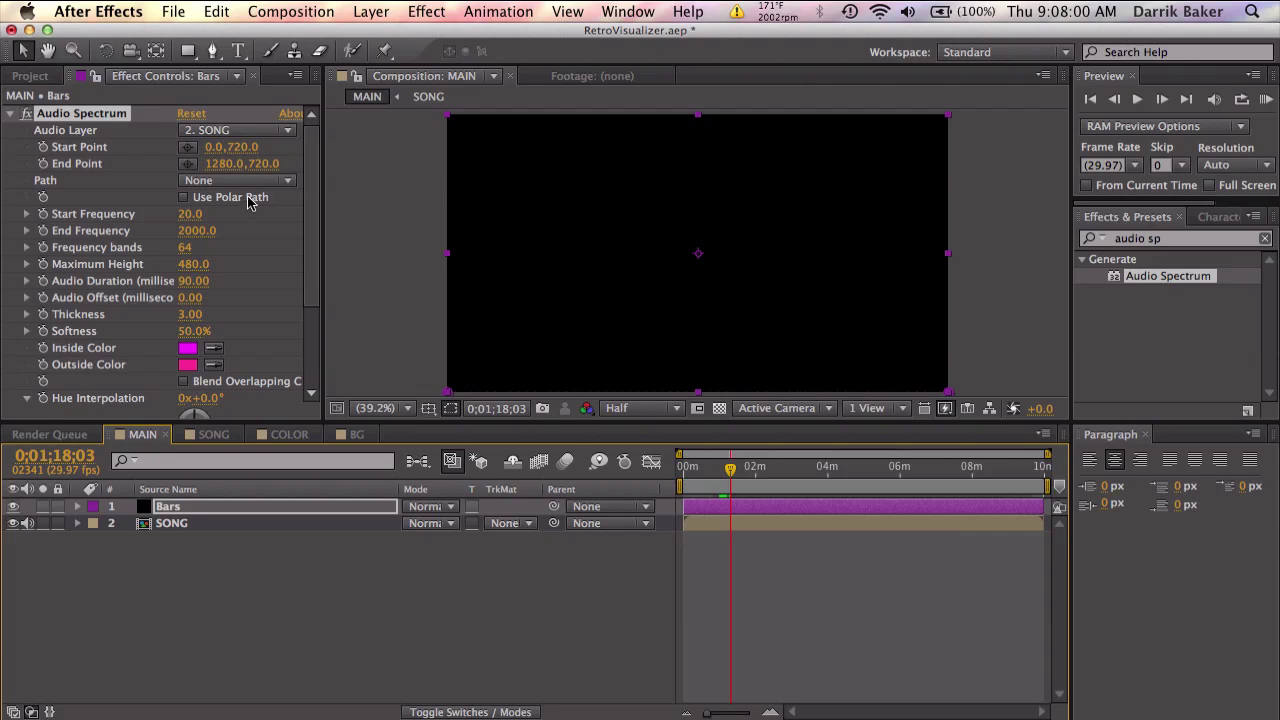
{"action": "left_click", "coordinate": [196, 230]}
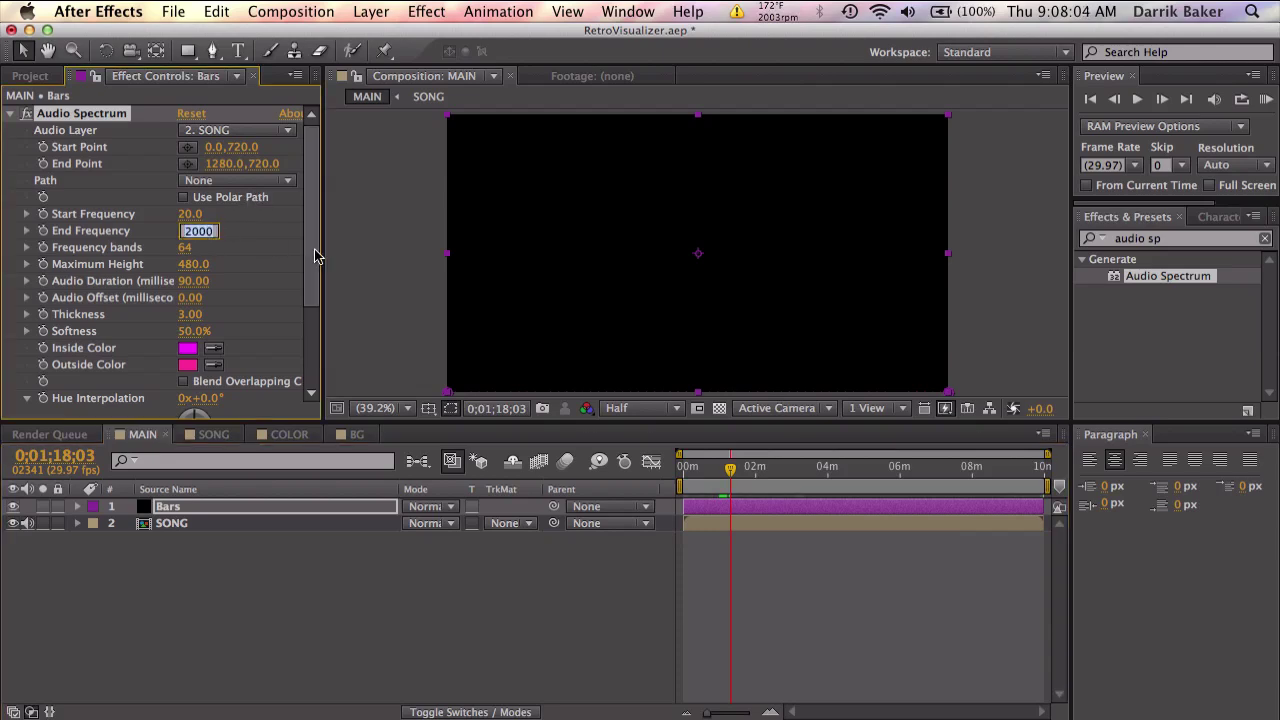
{"action": "type", "text": "8"}
{"action": "key", "text": "Return"}
{"action": "left_click_drag", "start_coordinate": [693, 466], "coordinate": [726, 472]}
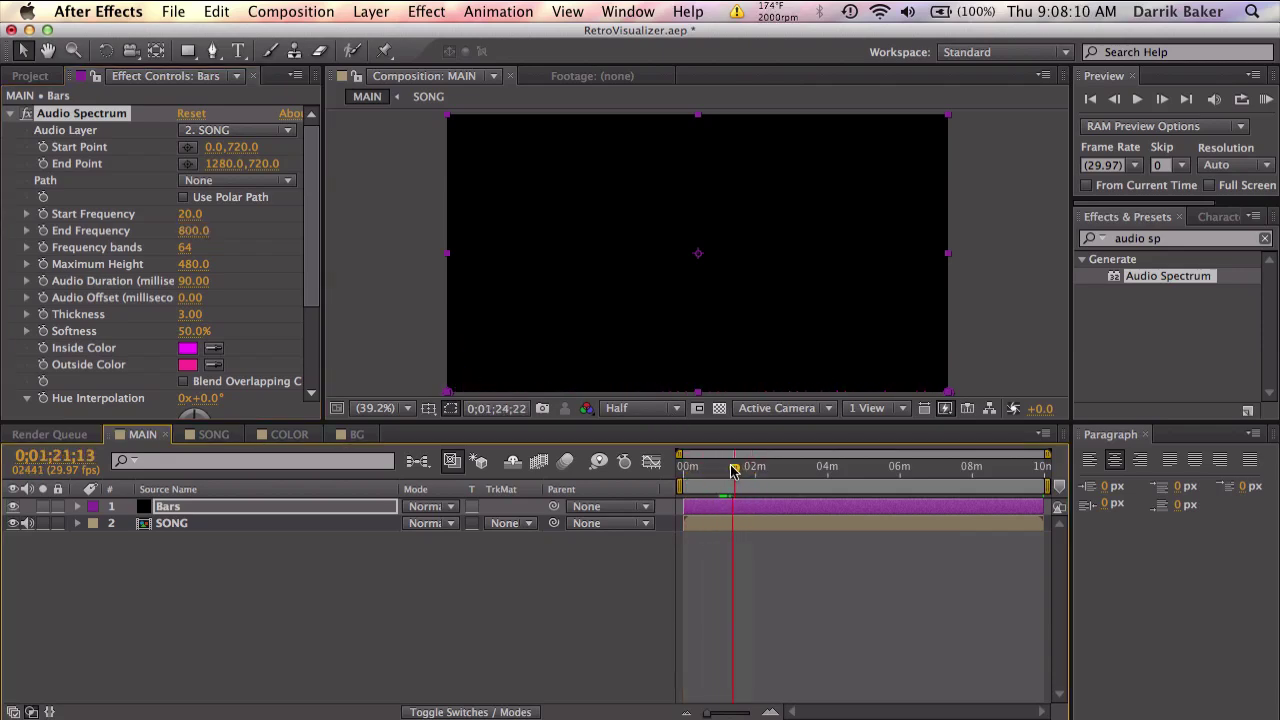
{"action": "left_click_drag", "start_coordinate": [726, 472], "coordinate": [713, 470]}
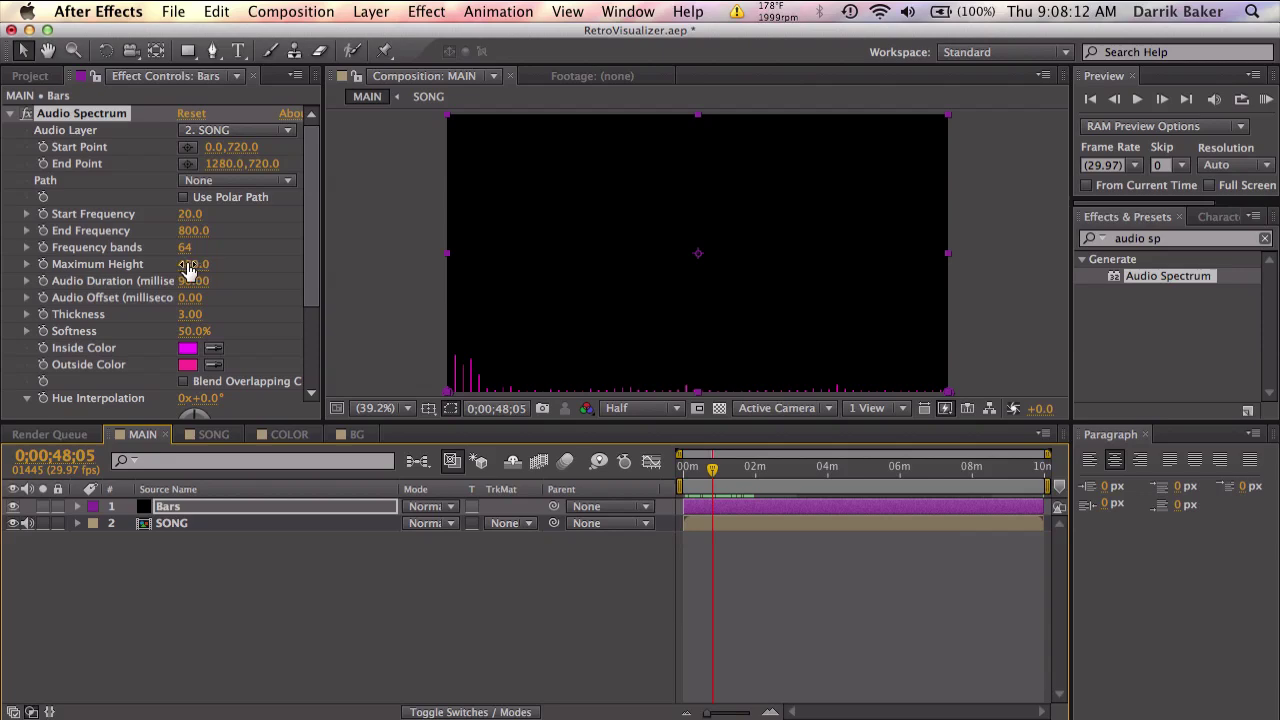
- Raise Maximum Height to 6000 and RAM-preview the bars
{"action": "mouse_move", "coordinate": [193, 264]}
{"action": "left_mouse_down"}
{"action": "mouse_move", "coordinate": [545, 258]}
{"action": "mouse_move", "coordinate": [657, 292]}
{"action": "left_mouse_up"}
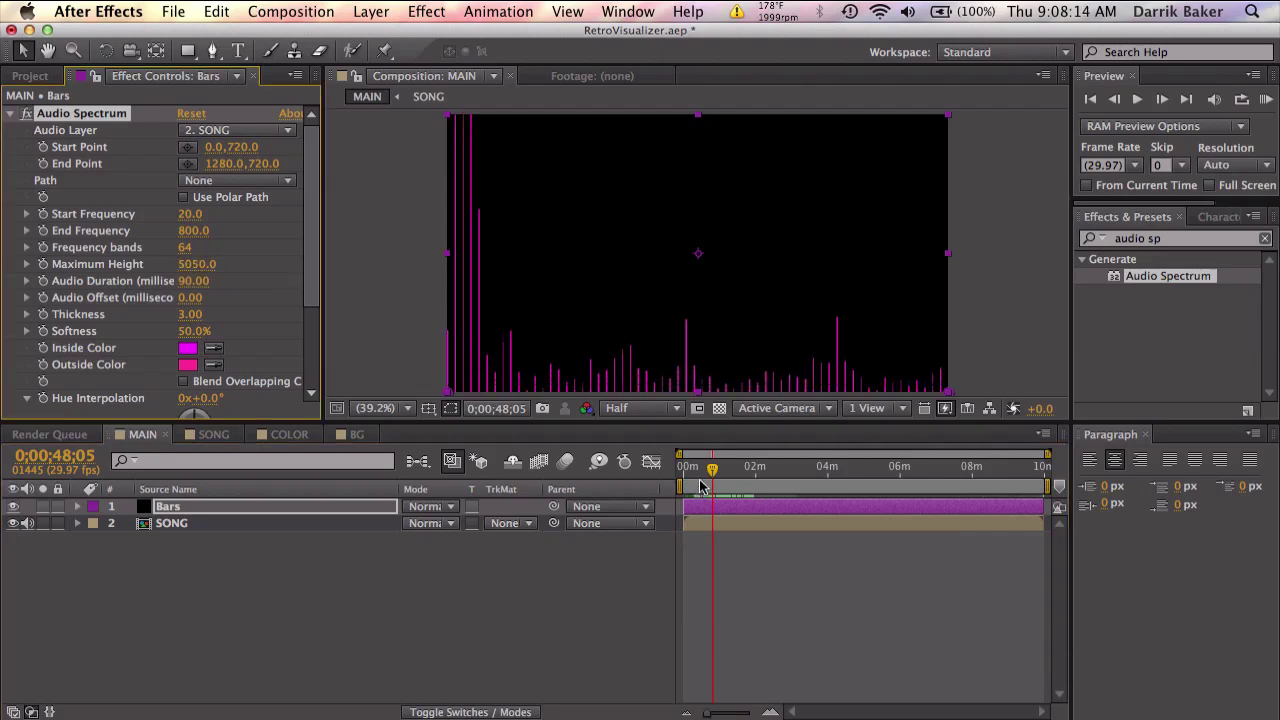
{"action": "left_click_drag", "start_coordinate": [703, 484], "coordinate": [695, 470]}
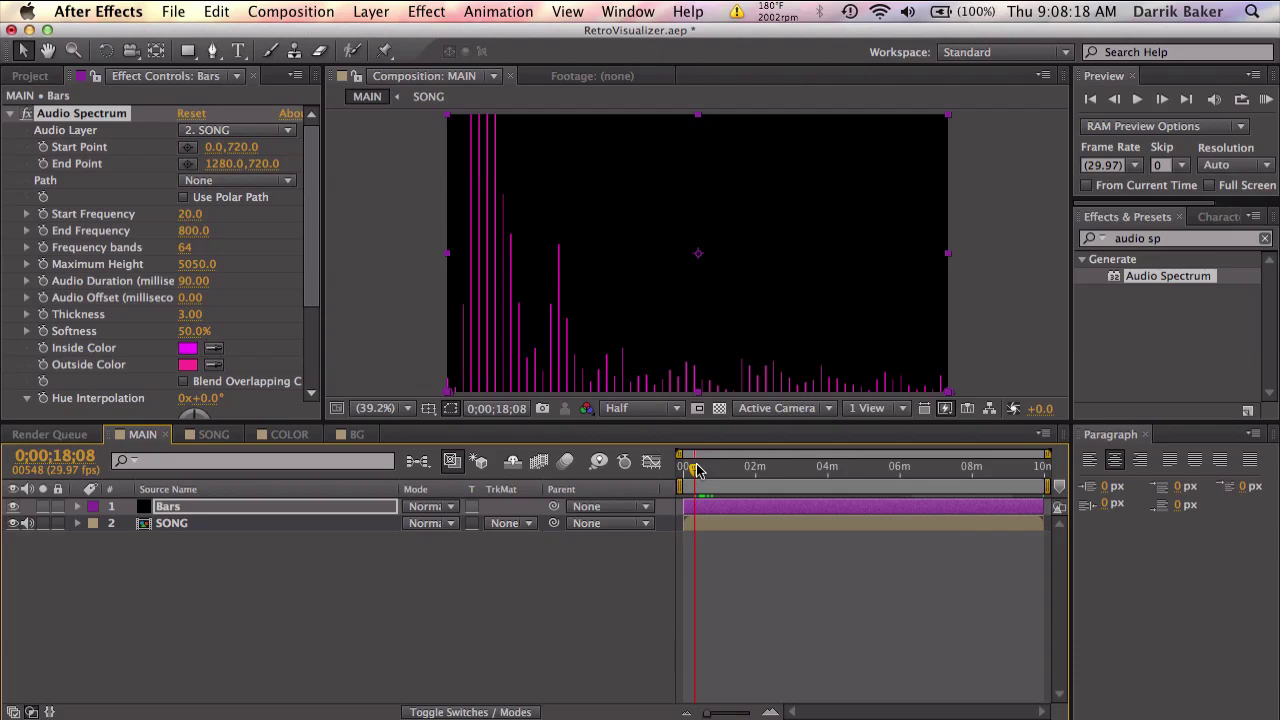
{"action": "left_click_drag", "start_coordinate": [697, 470], "coordinate": [712, 470]}
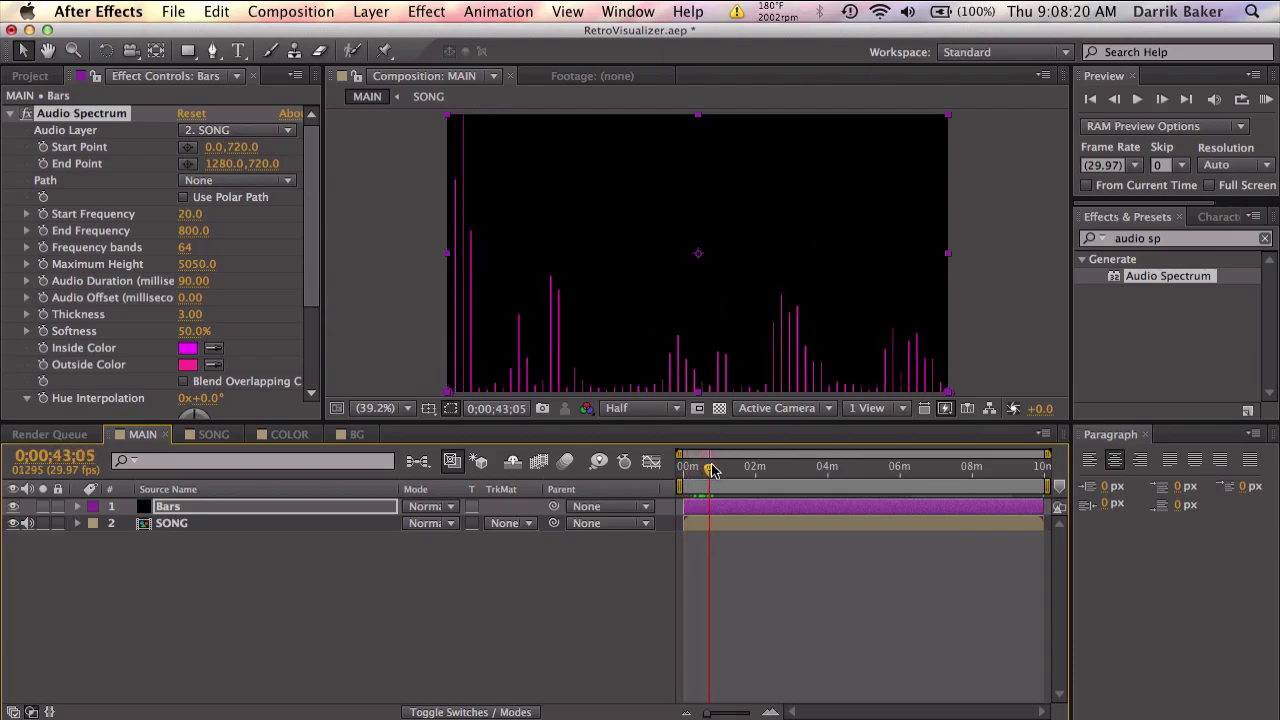
{"action": "left_click", "coordinate": [203, 265]}
{"action": "type", "text": "60"}
{"action": "key", "text": "Return"}
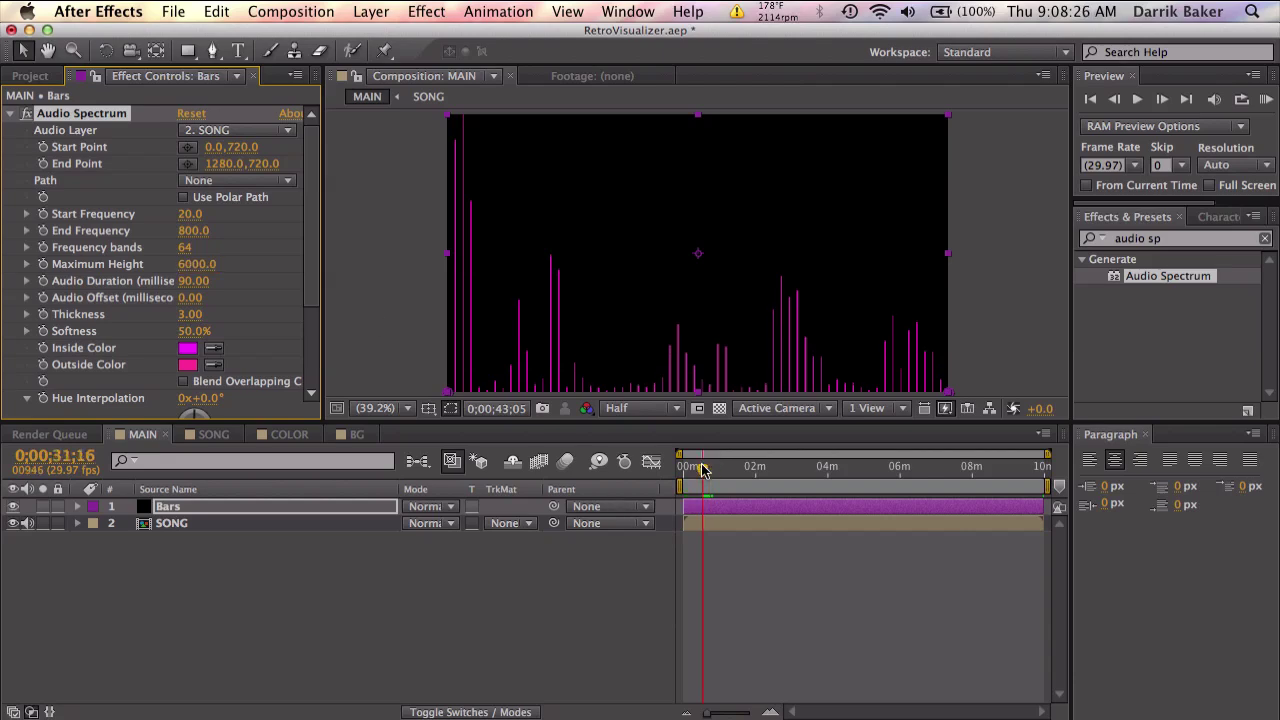
{"action": "mouse_move", "coordinate": [715, 466]}
{"action": "left_mouse_down"}
{"action": "mouse_move", "coordinate": [697, 470]}
{"action": "mouse_move", "coordinate": [718, 468]}
{"action": "left_mouse_up"}
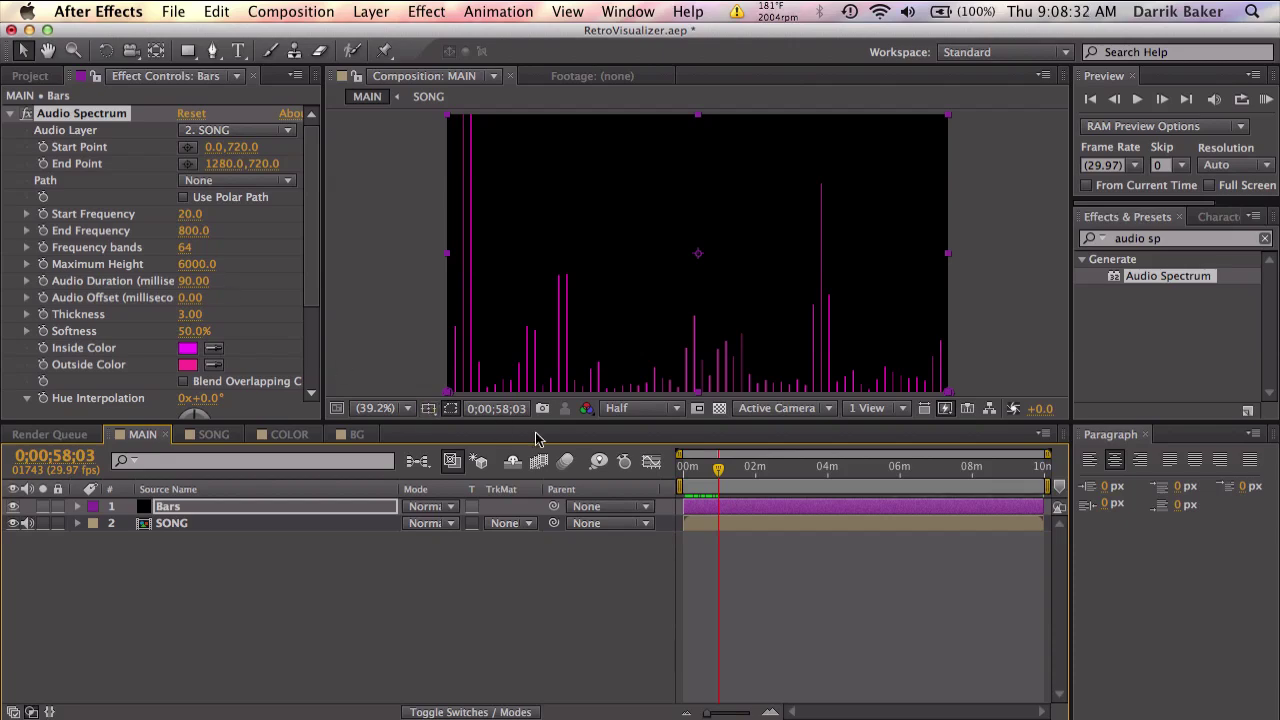
{"action": "mouse_move", "coordinate": [718, 468]}
{"action": "left_mouse_down"}
{"action": "mouse_move", "coordinate": [697, 469]}
{"action": "mouse_move", "coordinate": [714, 468]}
{"action": "left_mouse_up"}
{"action": "left_click", "coordinate": [1266, 101]}
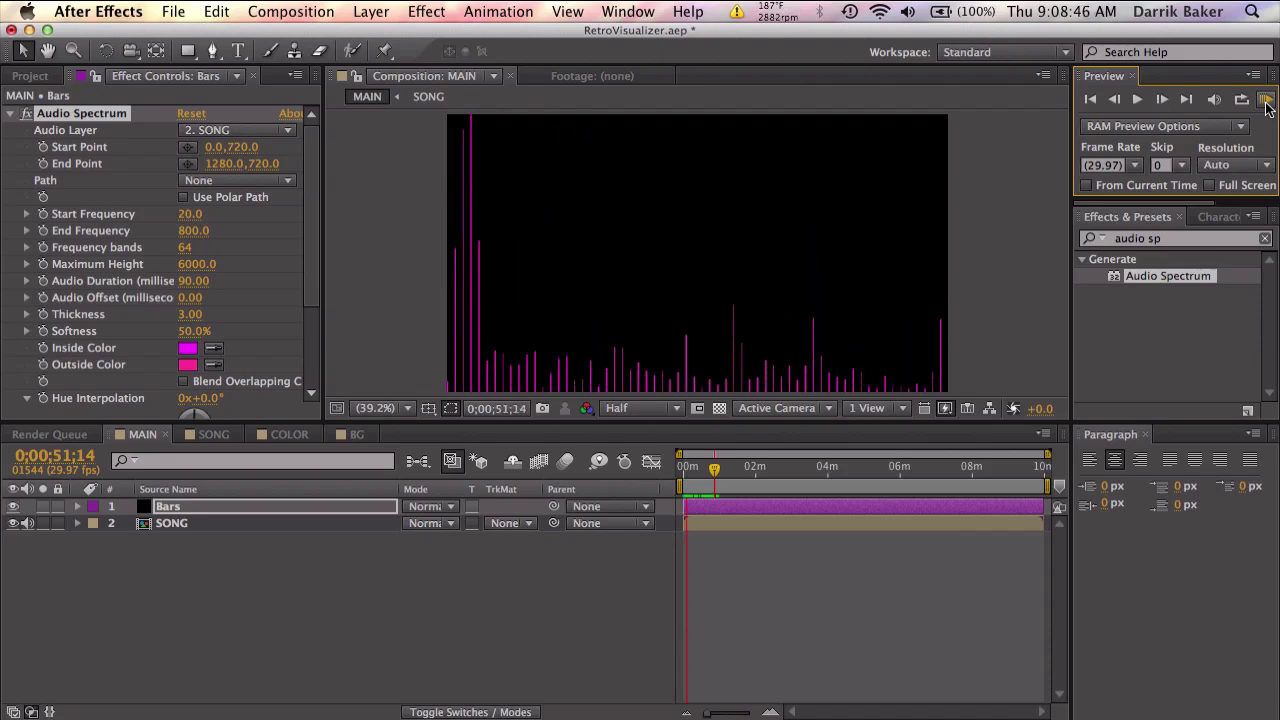
{"action": "left_click", "coordinate": [1267, 105]}
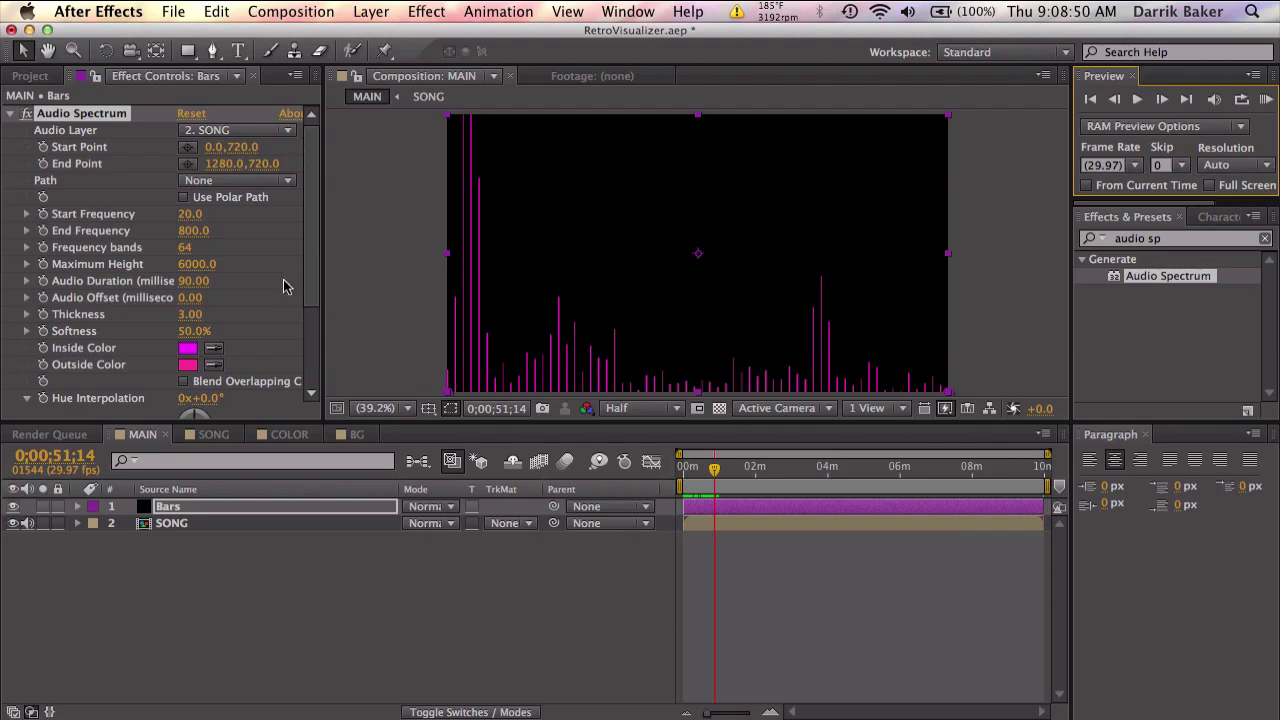
- Set Audio Duration to 200 and RAM-preview the result
{"action": "left_click", "coordinate": [192, 283]}
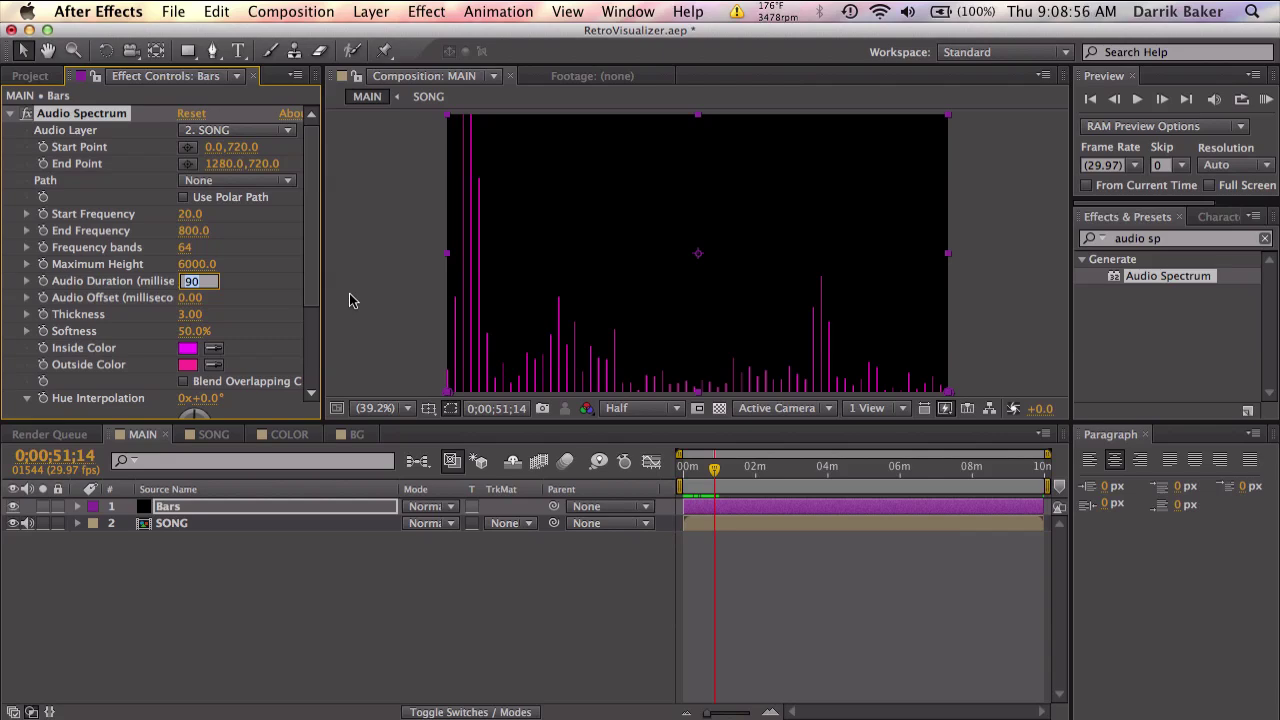
{"action": "type", "text": "200"}
{"action": "key", "text": "Return"}
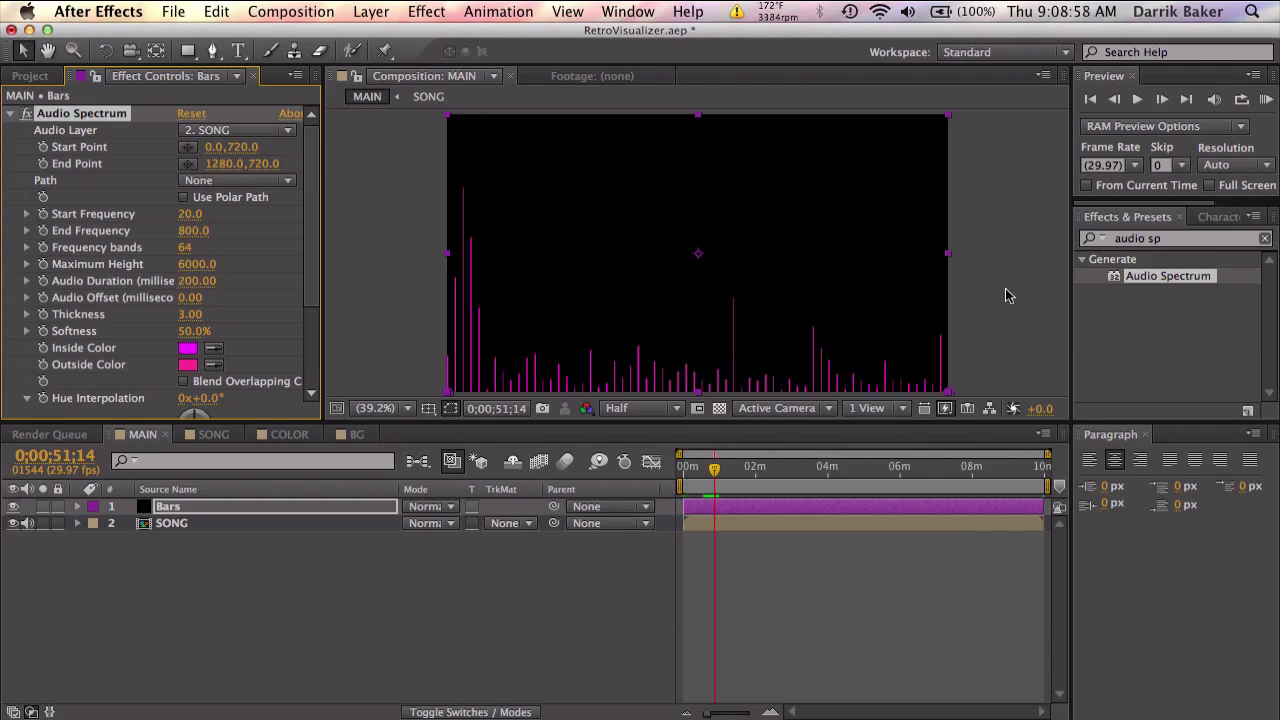
{"action": "left_click", "coordinate": [1266, 100]}
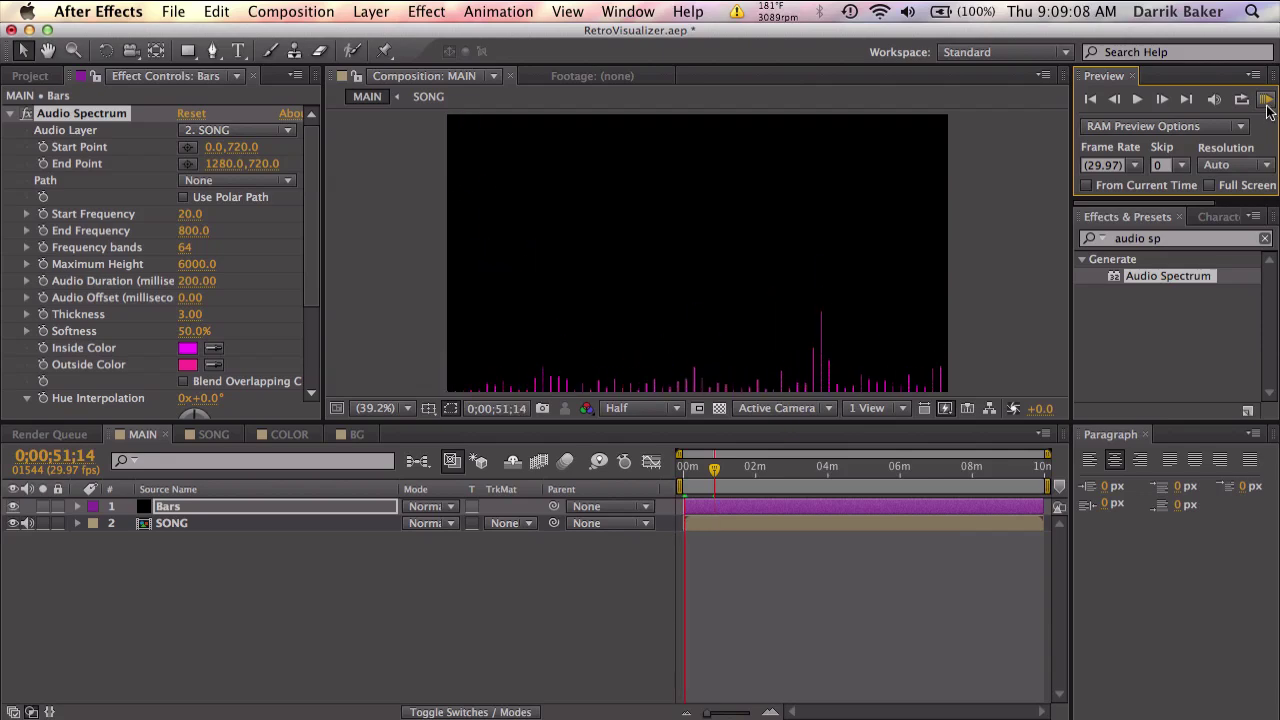
{"action": "left_click", "coordinate": [1267, 110]}
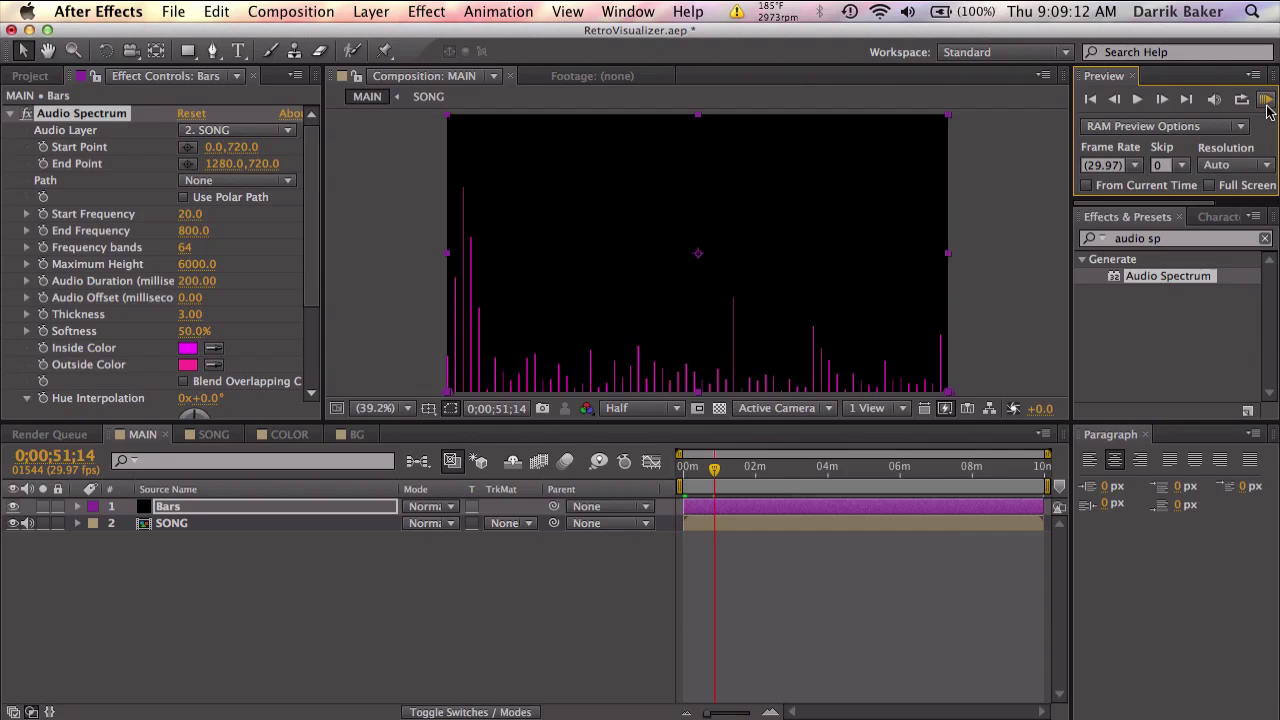
- Change Audio Duration to 260 and preview again from near the start
{"action": "left_click", "coordinate": [188, 282]}
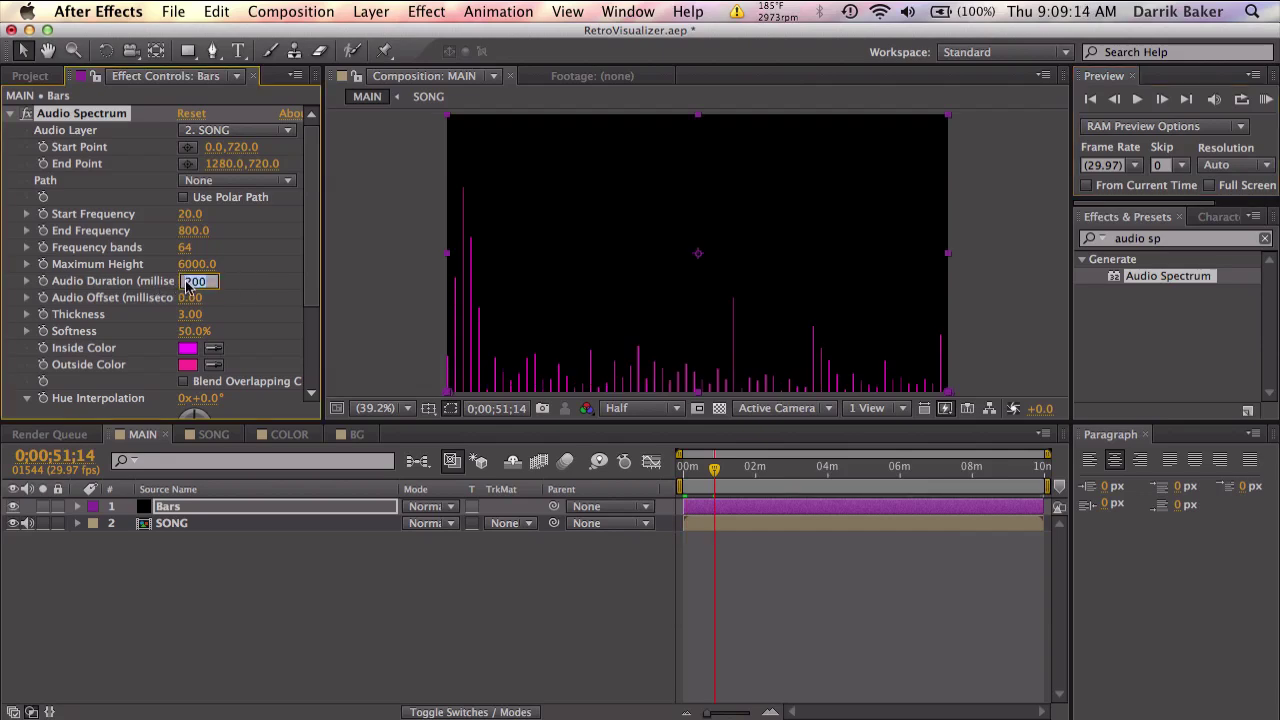
{"action": "type", "text": "260"}
{"action": "key", "text": "Return"}
{"action": "key", "text": "equal"}
{"action": "key", "text": "equal"}
{"action": "scroll", "coordinate": [853, 578], "scroll_direction": "left", "scroll_amount": 3}
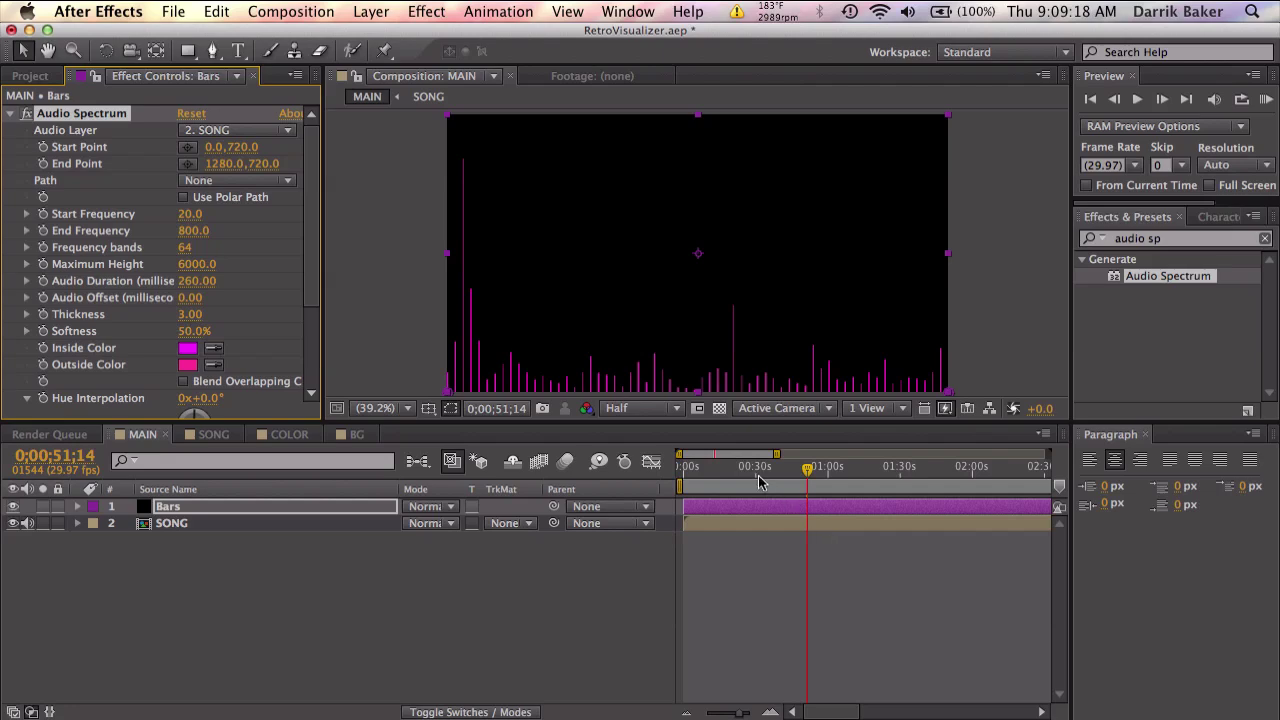
{"action": "left_click_drag", "start_coordinate": [747, 470], "coordinate": [698, 472]}
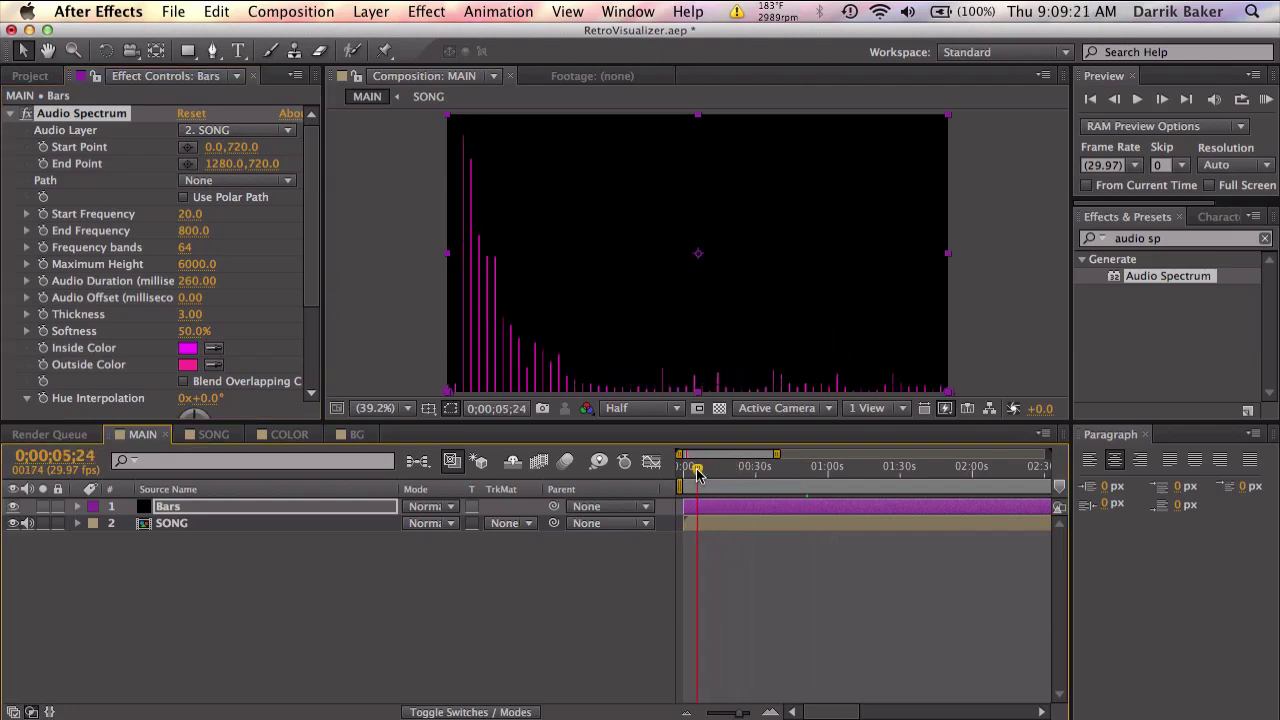
{"action": "left_click", "coordinate": [1265, 105]}
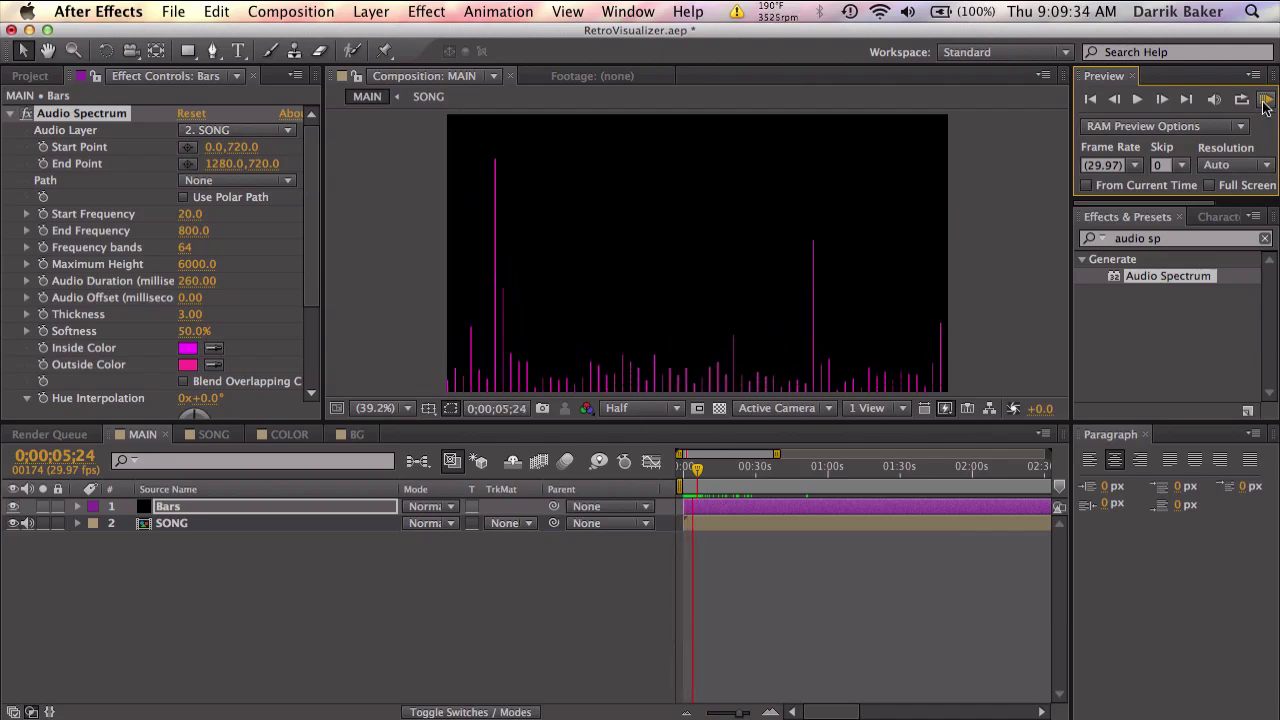
- Enter Audio Duration 250 and Audio Offset -250, then RAM-preview the pulsing bars
{"action": "left_click", "coordinate": [595, 210]}
{"action": "left_click", "coordinate": [197, 281]}
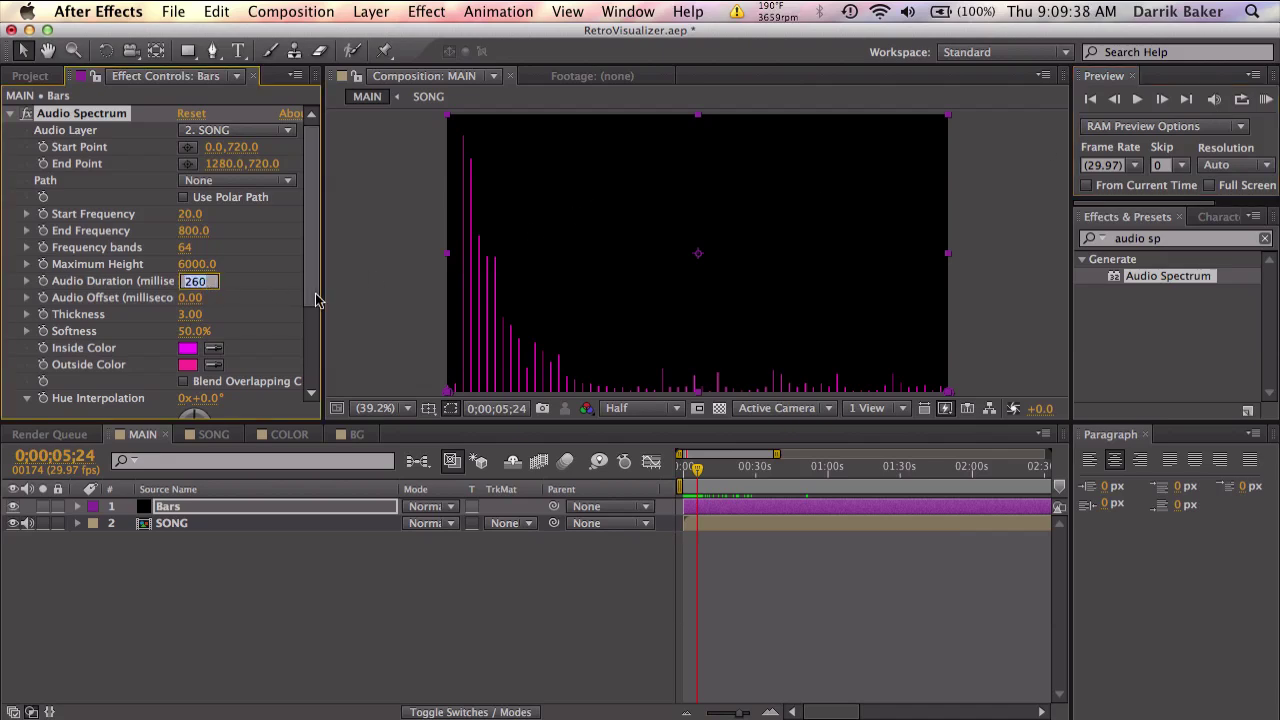
{"action": "type", "text": "20"}
{"action": "key", "text": "Return"}
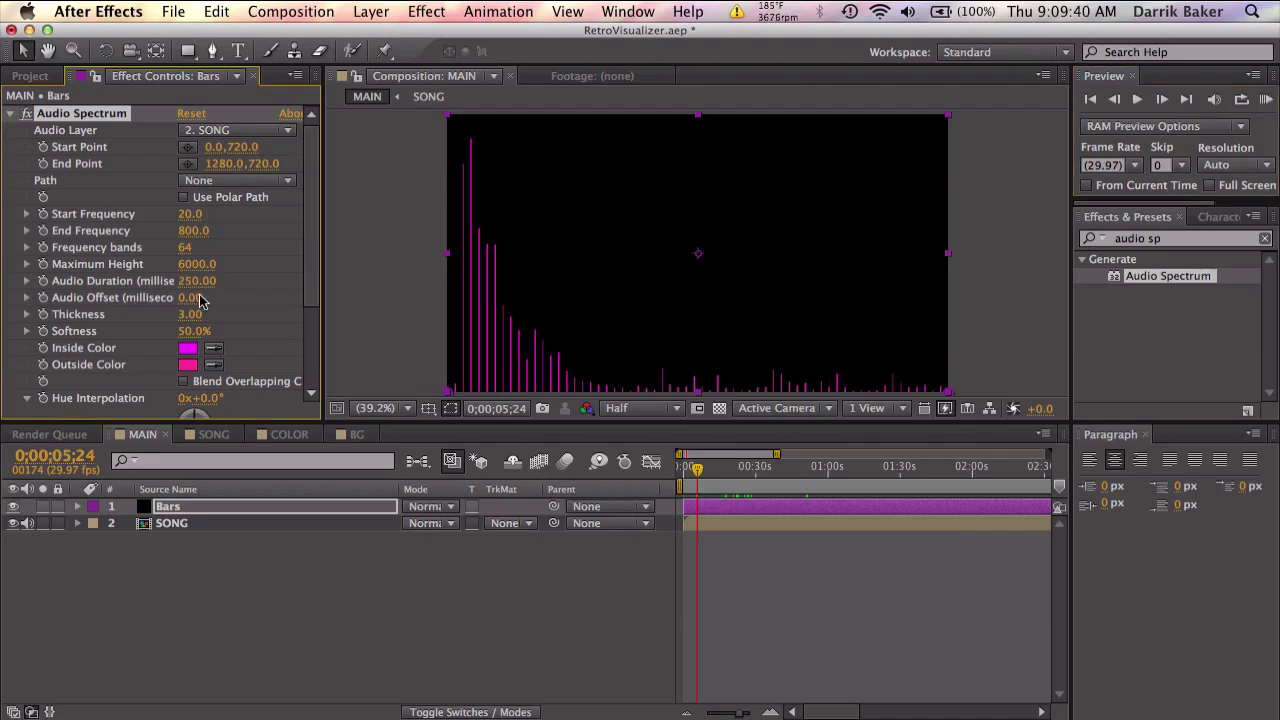
{"action": "left_click", "coordinate": [184, 298]}
{"action": "type", "text": "-250"}
{"action": "key", "text": "Return"}
{"action": "left_click", "coordinate": [1265, 100]}
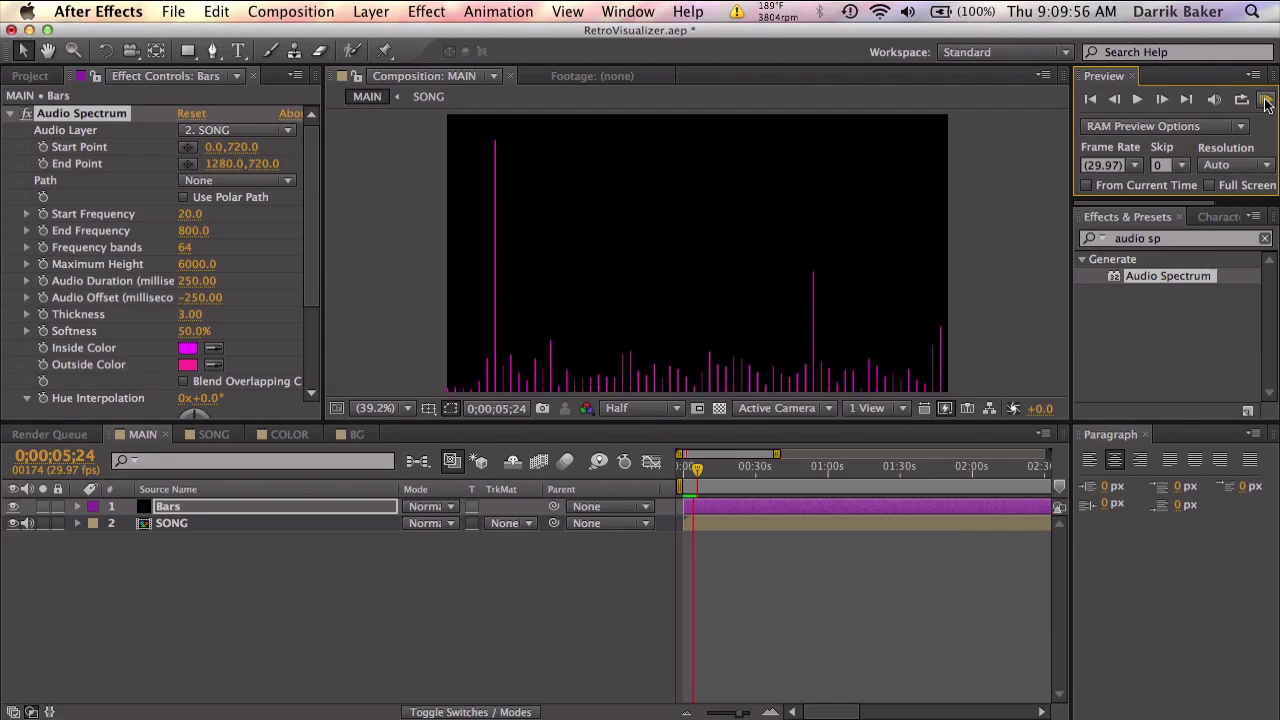
{"action": "left_click", "coordinate": [1265, 103]}
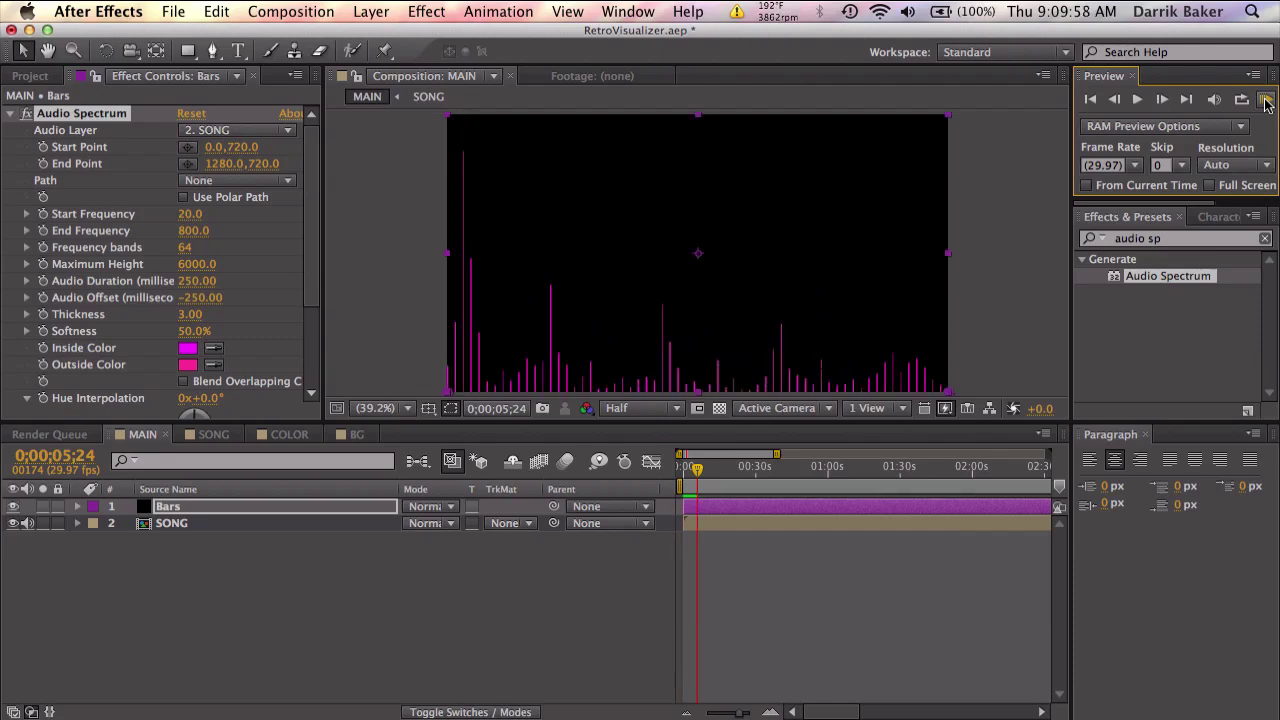
- Thicken the spectrum bars and raise Frequency Bands to 90
{"action": "left_click_drag", "start_coordinate": [190, 314], "coordinate": [264, 315]}
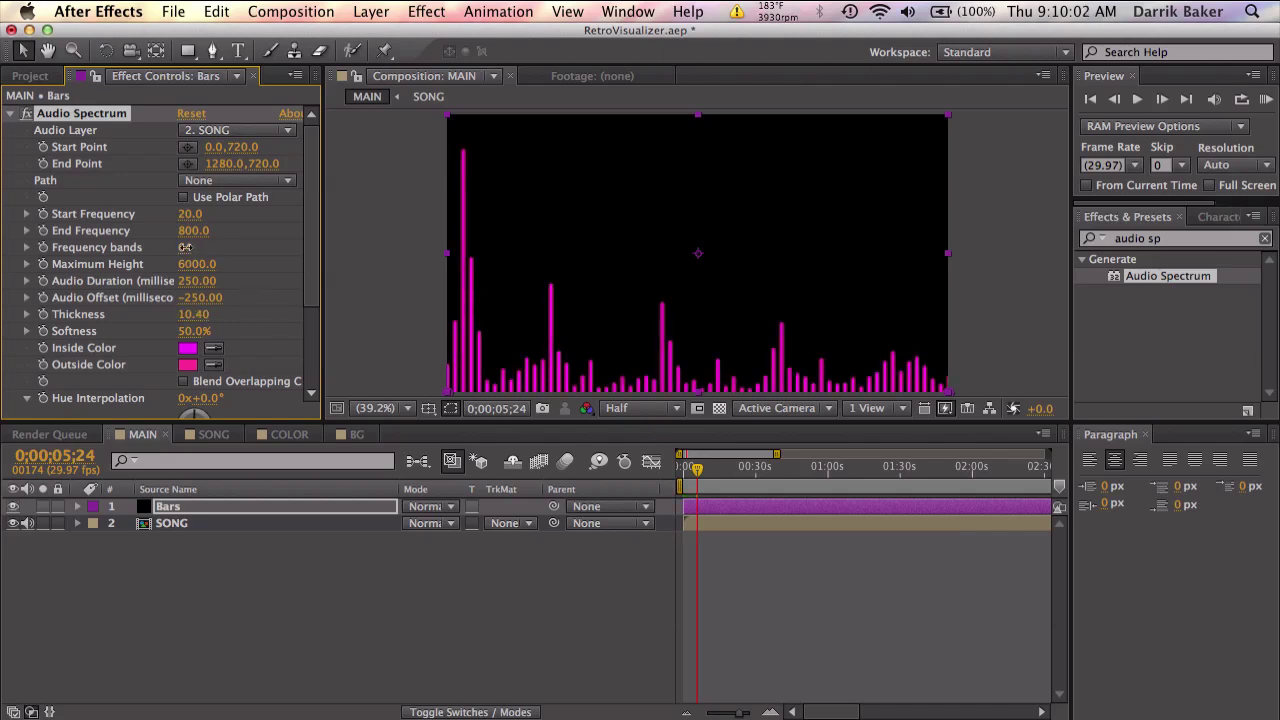
{"action": "left_click_drag", "start_coordinate": [194, 248], "coordinate": [212, 247]}
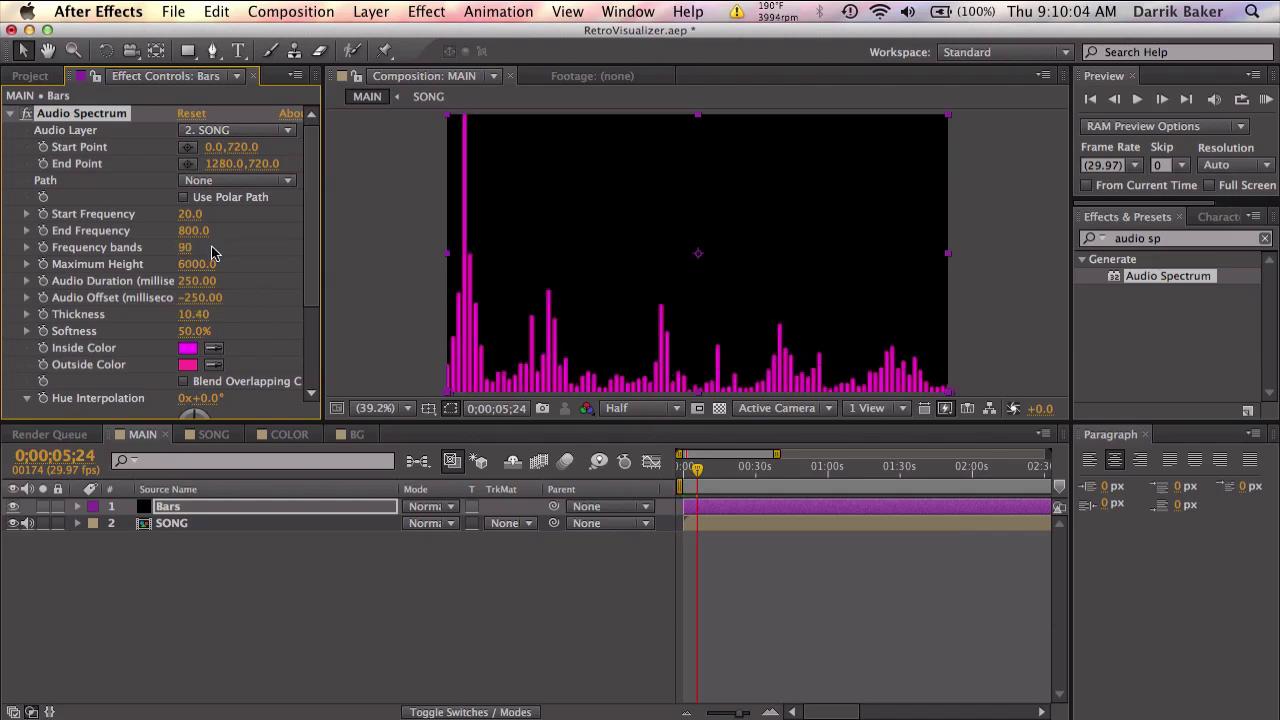
{"action": "scroll", "coordinate": [210, 343], "scroll_direction": "down", "scroll_amount": 5}
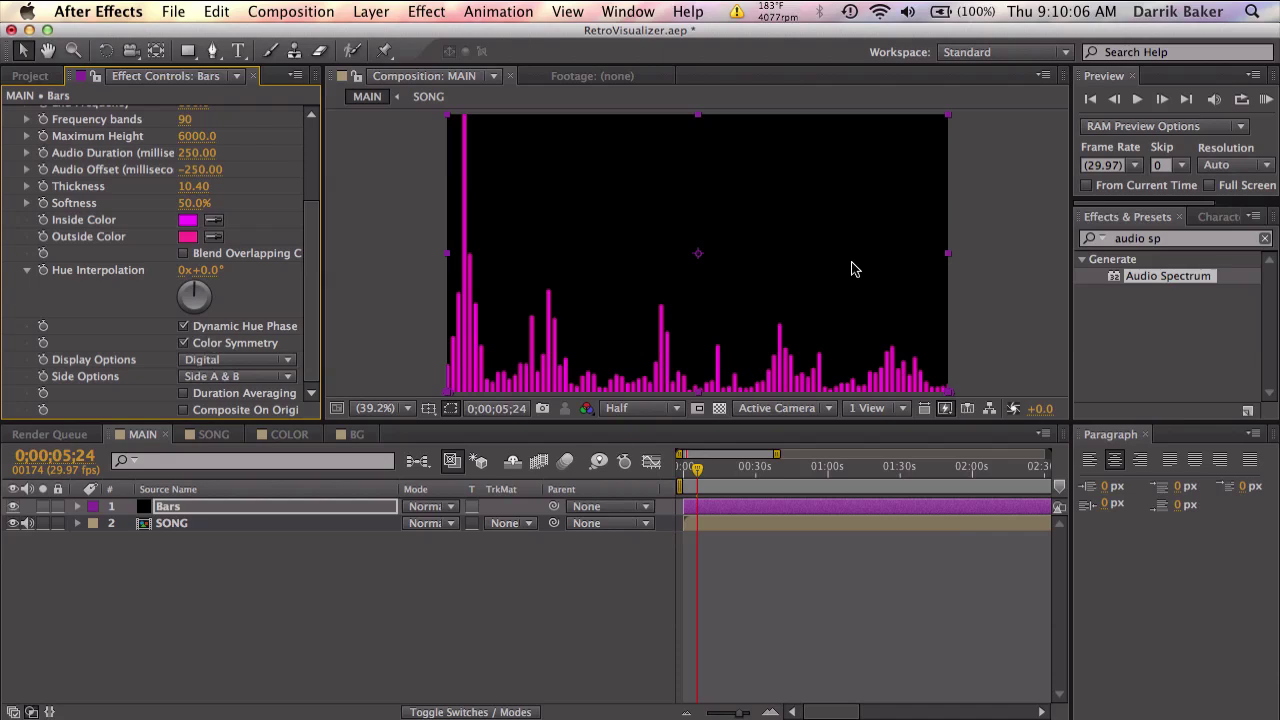
- Apply Mosaic to Bars with 16 horizontal and 9 vertical blocks
{"action": "left_click", "coordinate": [1184, 240]}
{"action": "type", "text": "m"}
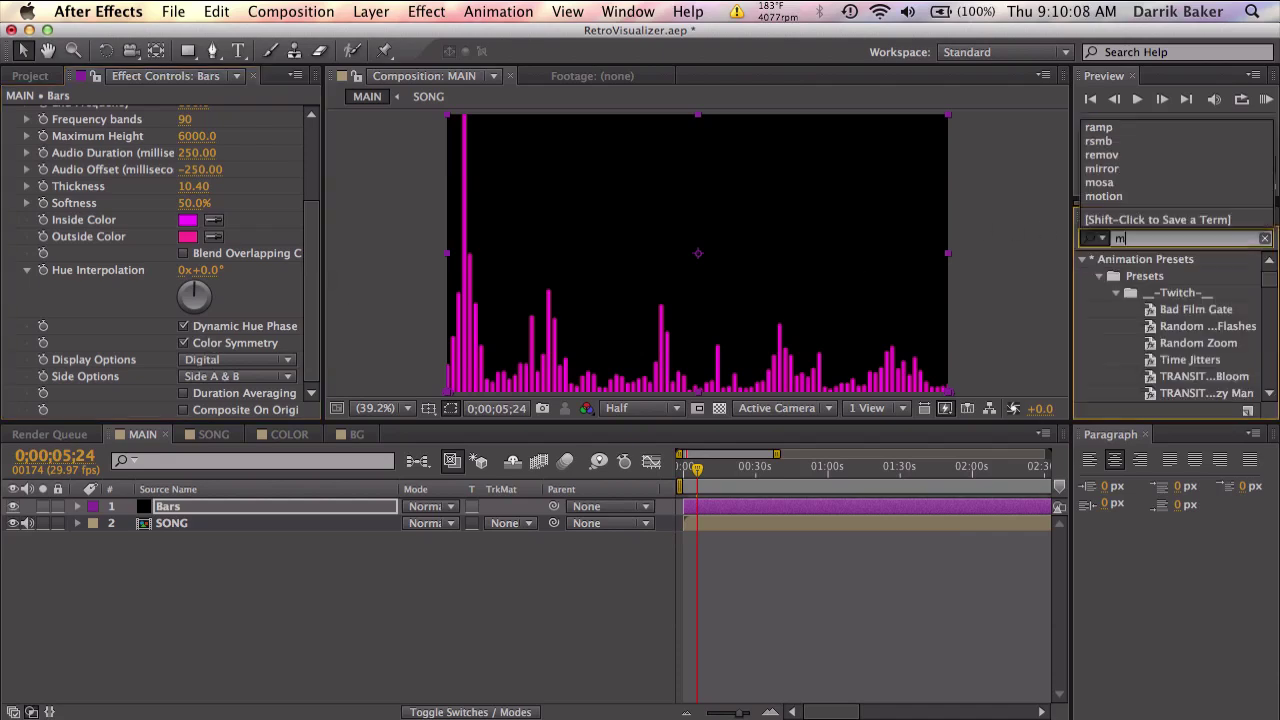
{"action": "type", "text": "osa"}
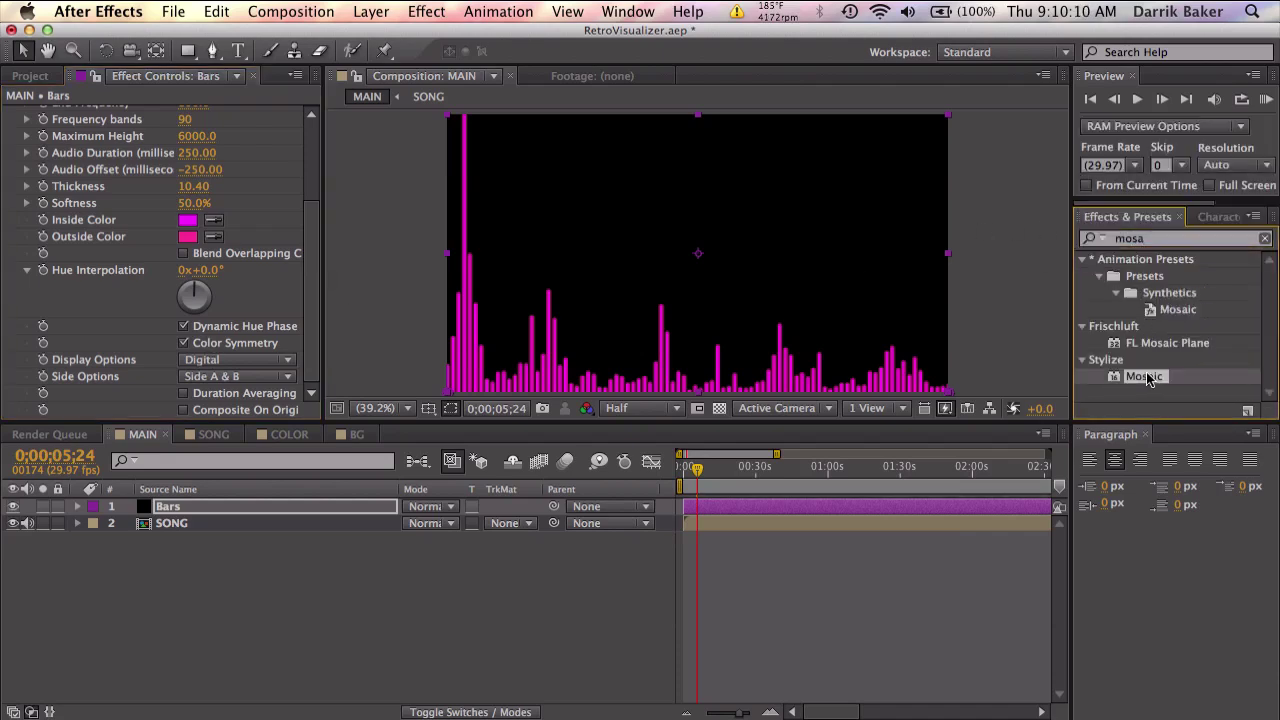
{"action": "left_click_drag", "start_coordinate": [1150, 378], "coordinate": [876, 505]}
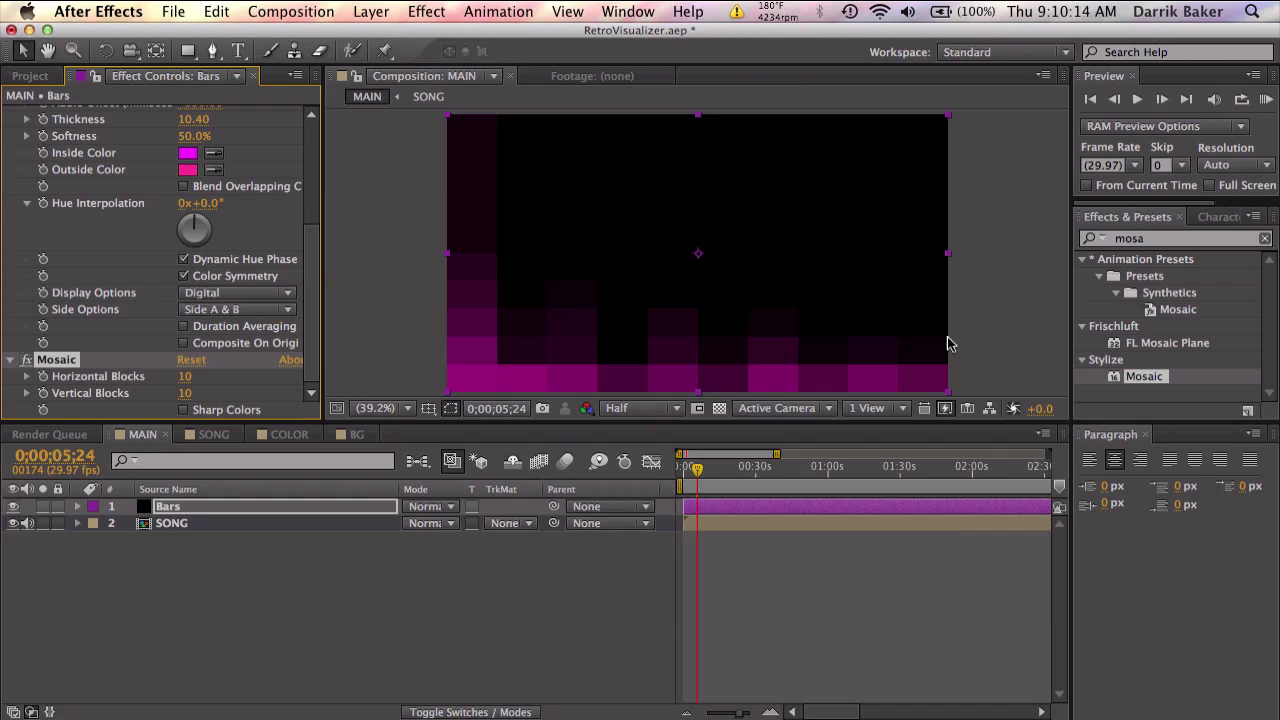
{"action": "left_click", "coordinate": [186, 378]}
{"action": "type", "text": "16"}
{"action": "key", "text": "Return"}
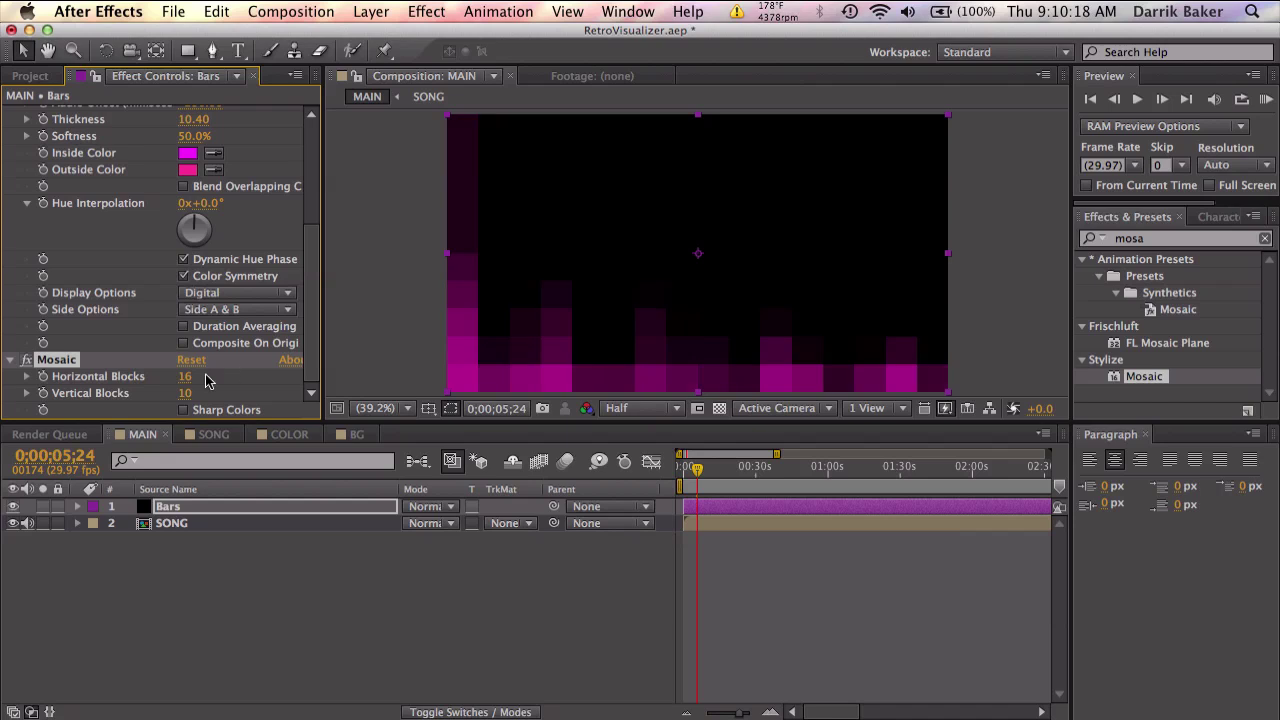
{"action": "left_click", "coordinate": [185, 393]}
{"action": "type", "text": "9"}
{"action": "key", "text": "Return"}
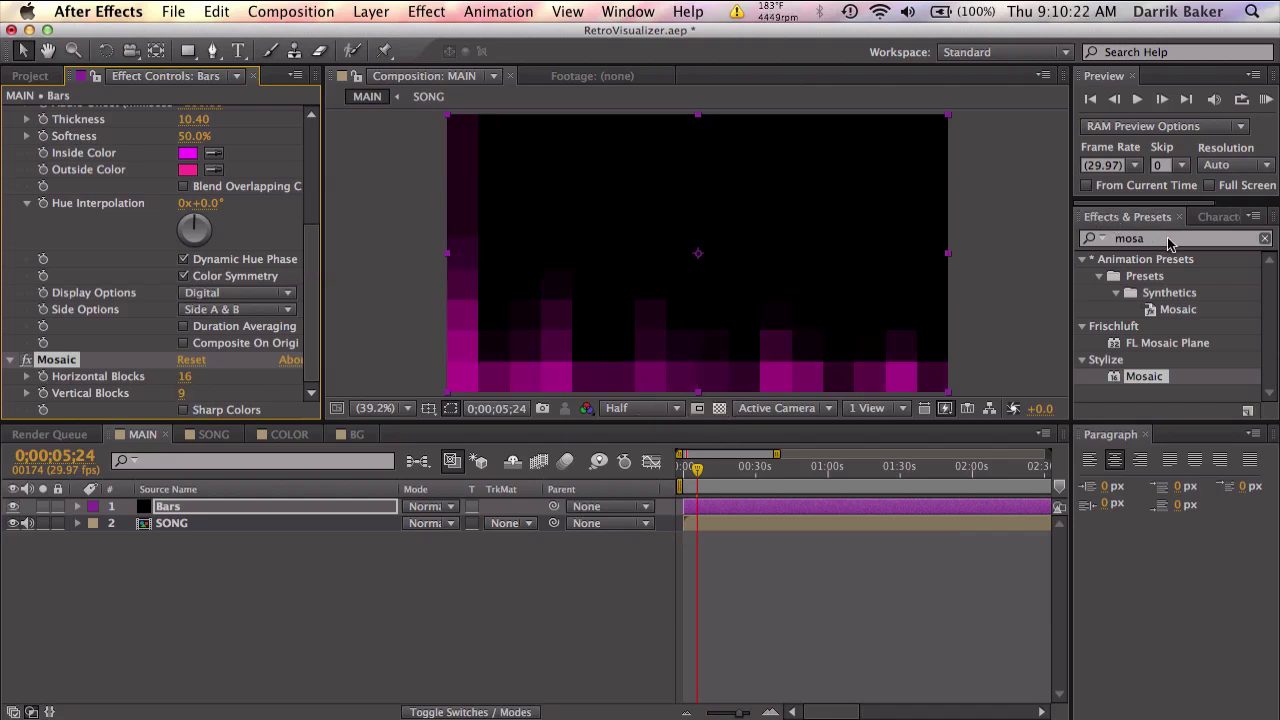
- Apply Levels to Bars on the Alpha channel with Input White lowered to 13
{"action": "left_click", "coordinate": [1130, 238]}
{"action": "key", "text": "BackSpace"}
{"action": "type", "text": "eve"}
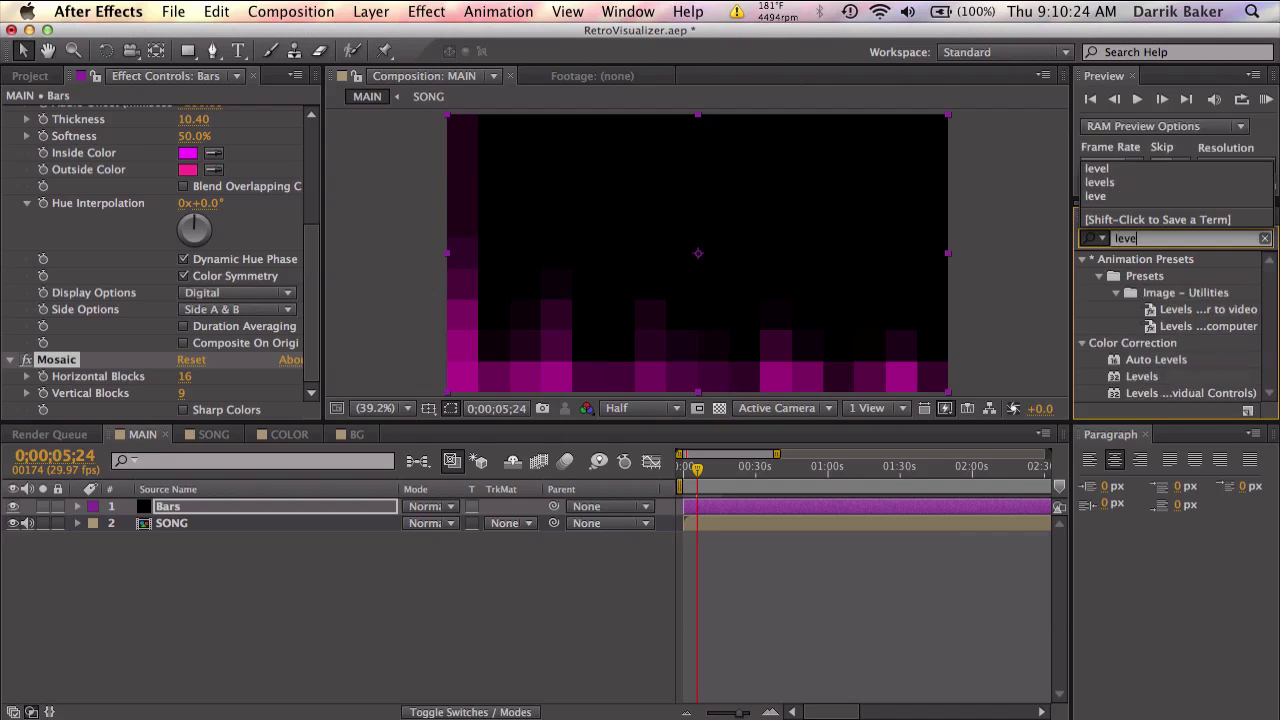
{"action": "type", "text": "ls"}
{"action": "left_click_drag", "start_coordinate": [1152, 378], "coordinate": [864, 511]}
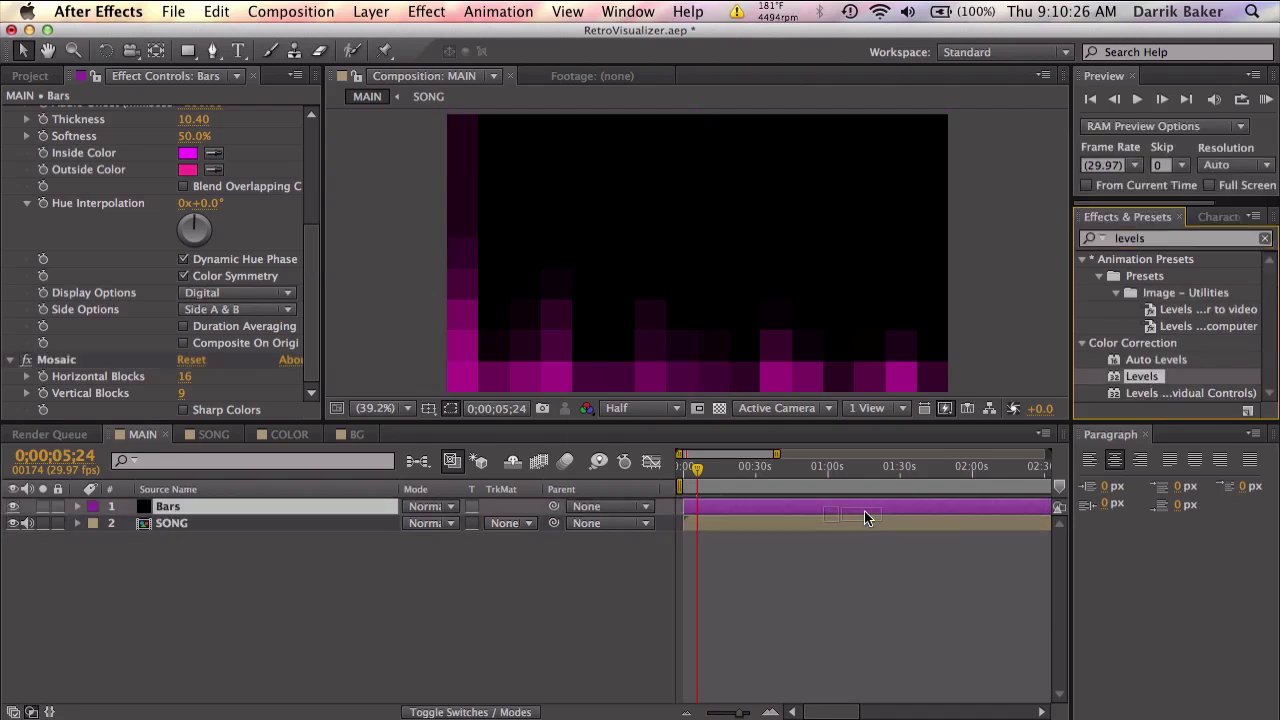
{"action": "left_click", "coordinate": [266, 173]}
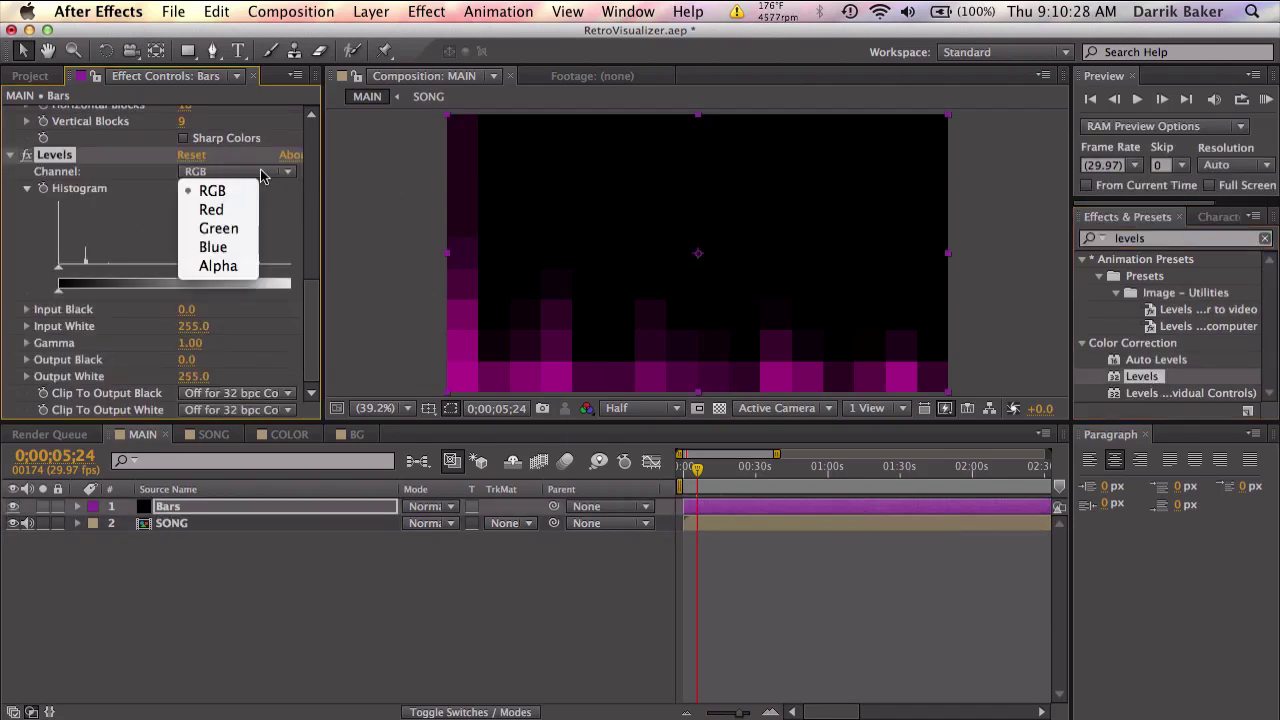
{"action": "left_click", "coordinate": [237, 268]}
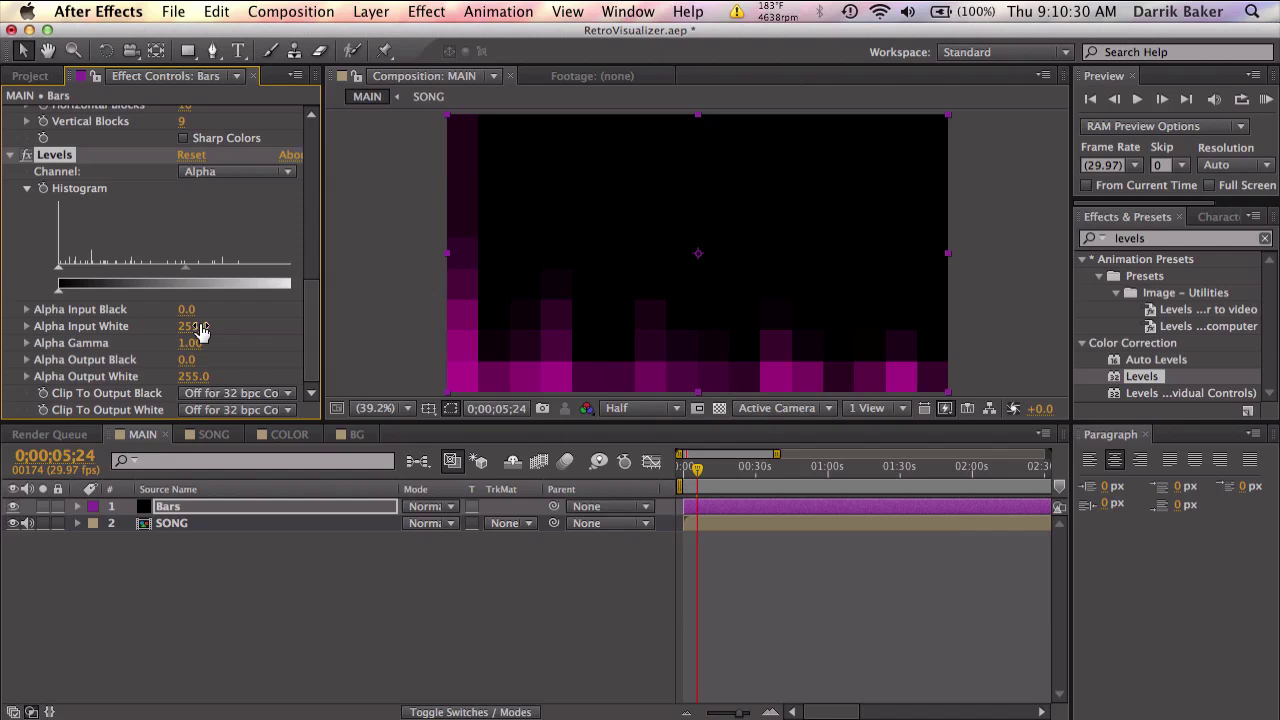
{"action": "left_click_drag", "start_coordinate": [200, 328], "coordinate": [168, 318]}
{"action": "left_click_drag", "start_coordinate": [192, 275], "coordinate": [70, 276]}
- Duplicate the Levels effect and scrub to 0;00;21;05 to check the solid blocks
{"action": "left_click", "coordinate": [58, 156]}
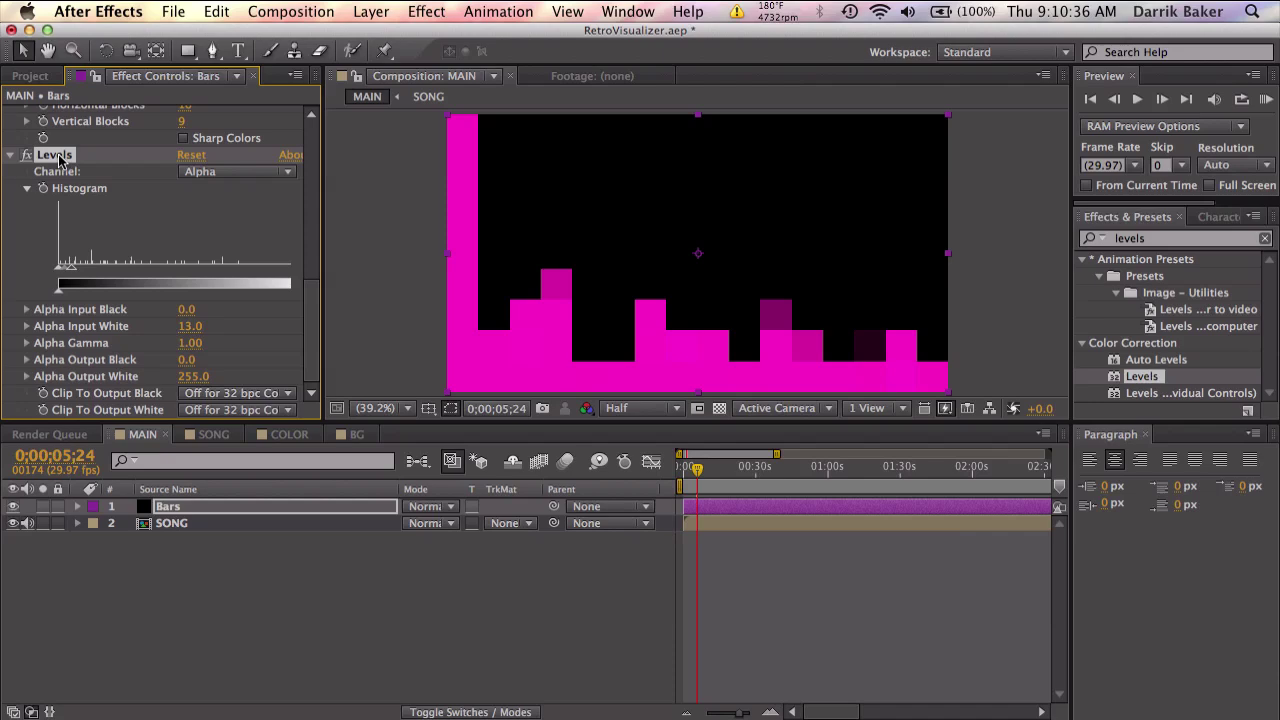
{"action": "key", "text": "super+d"}
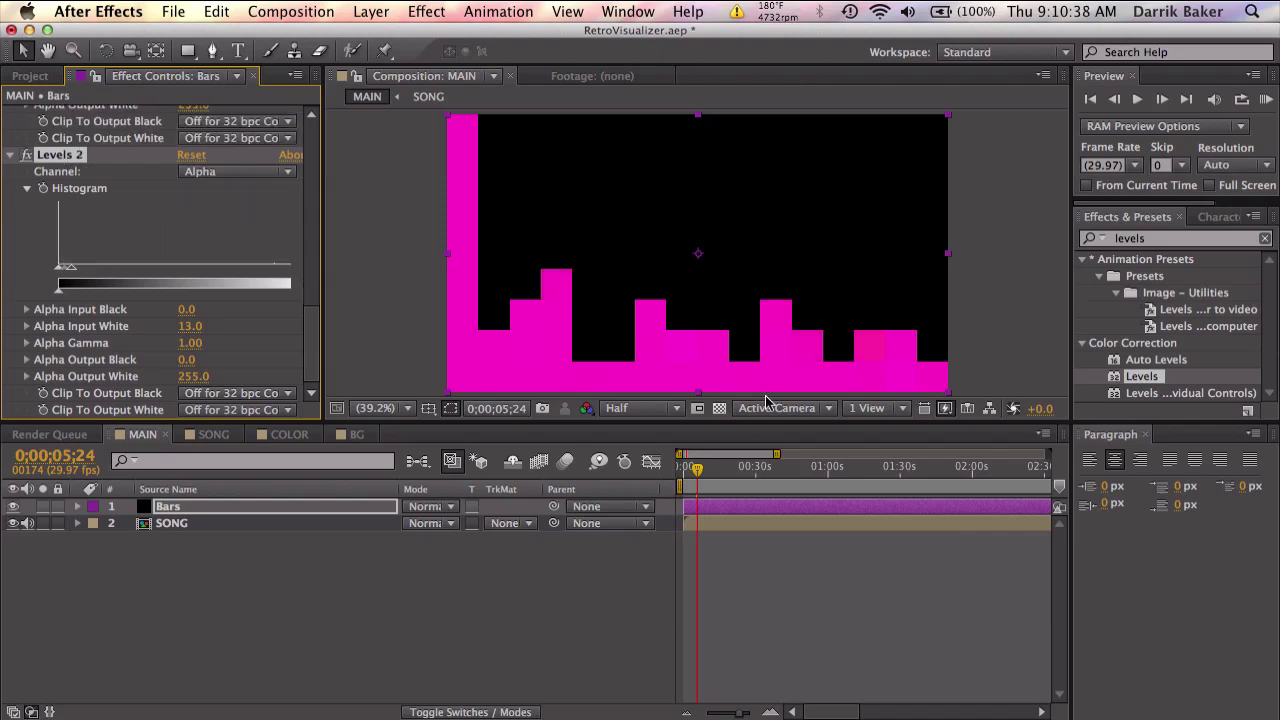
{"action": "left_click", "coordinate": [721, 410]}
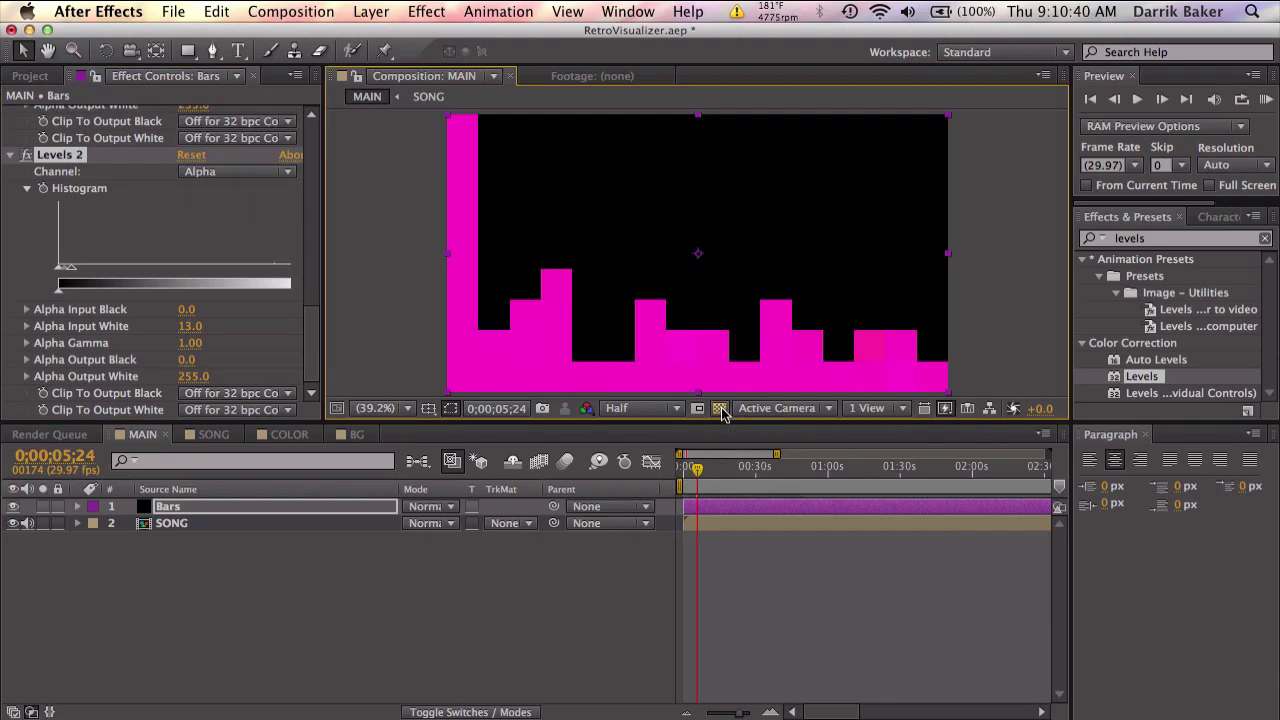
{"action": "left_click_drag", "start_coordinate": [697, 474], "coordinate": [735, 474]}
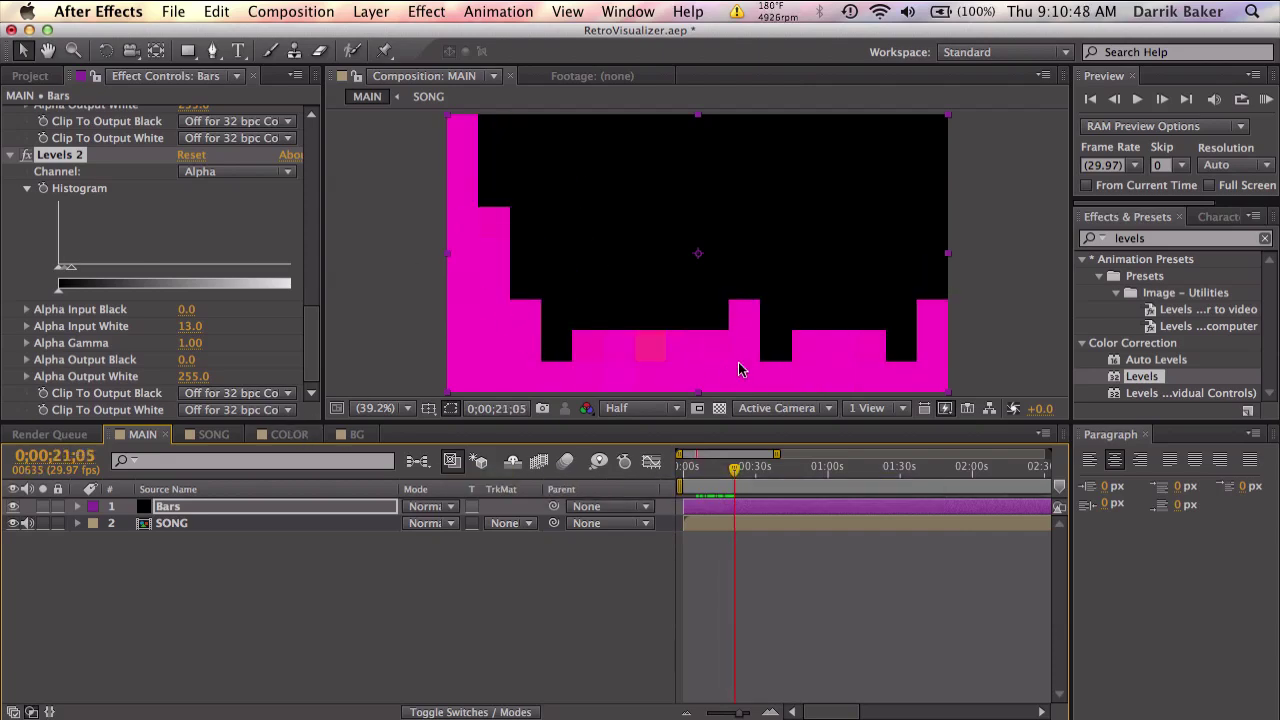
- Add a new solid layer in the COLOR composition
{"action": "left_click", "coordinate": [279, 434]}
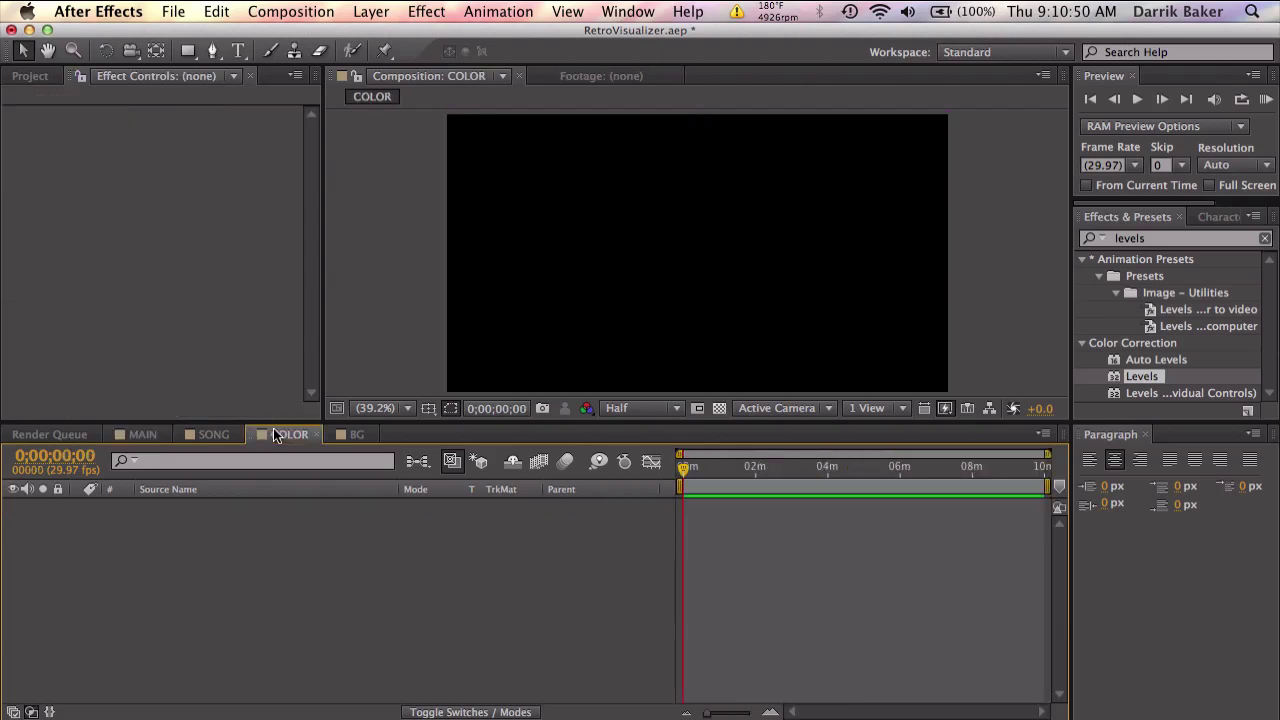
{"action": "left_click", "coordinate": [370, 11]}
{"action": "mouse_move", "coordinate": [380, 35]}
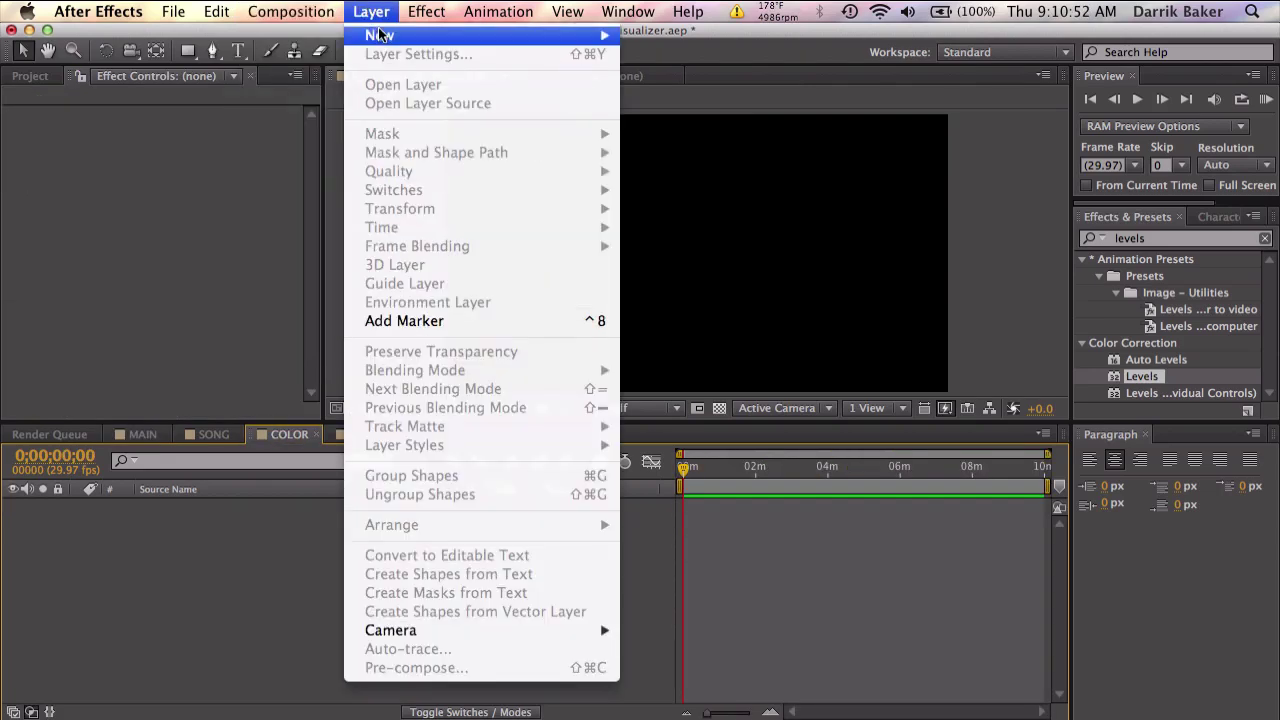
{"action": "left_click", "coordinate": [700, 58]}
{"action": "key", "text": "Return"}
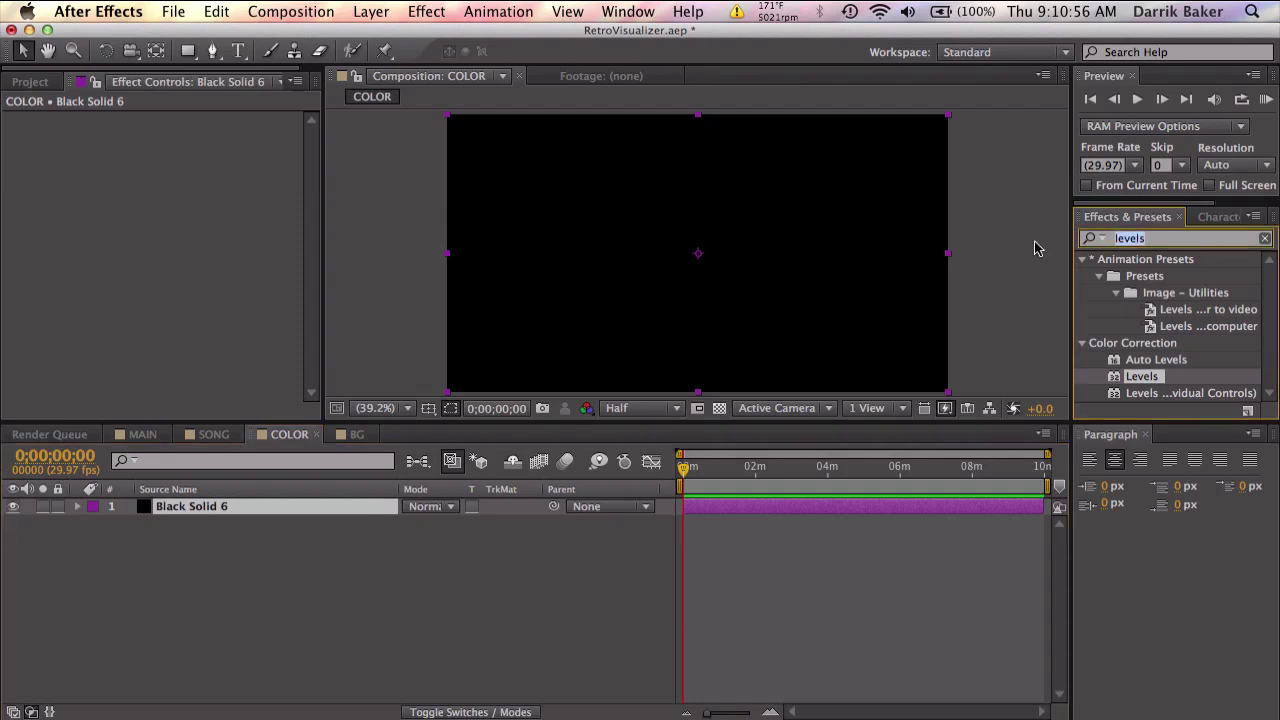
- Apply the Fill effect to the solid with a bright green colour
{"action": "left_click", "coordinate": [1130, 238]}
{"action": "type", "text": "fill"}
{"action": "left_click_drag", "start_coordinate": [1133, 376], "coordinate": [918, 508]}
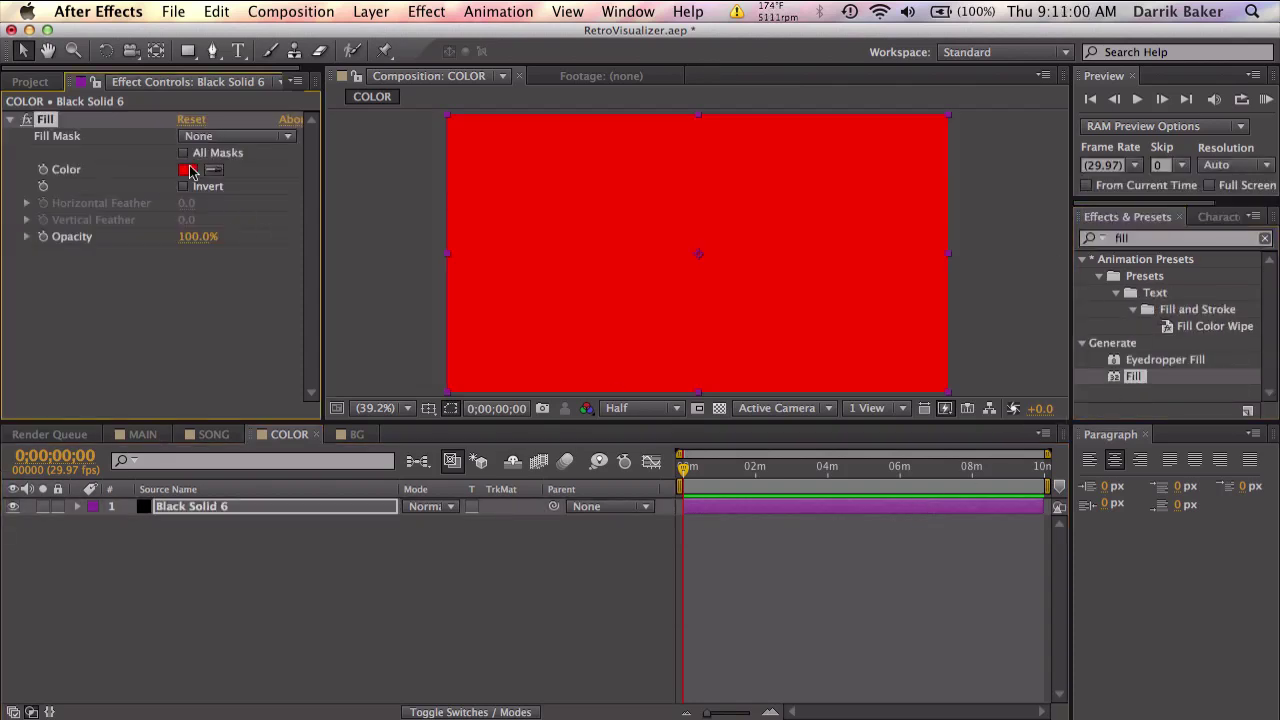
{"action": "left_click", "coordinate": [186, 170]}
{"action": "left_click_drag", "start_coordinate": [693, 527], "coordinate": [693, 546]}
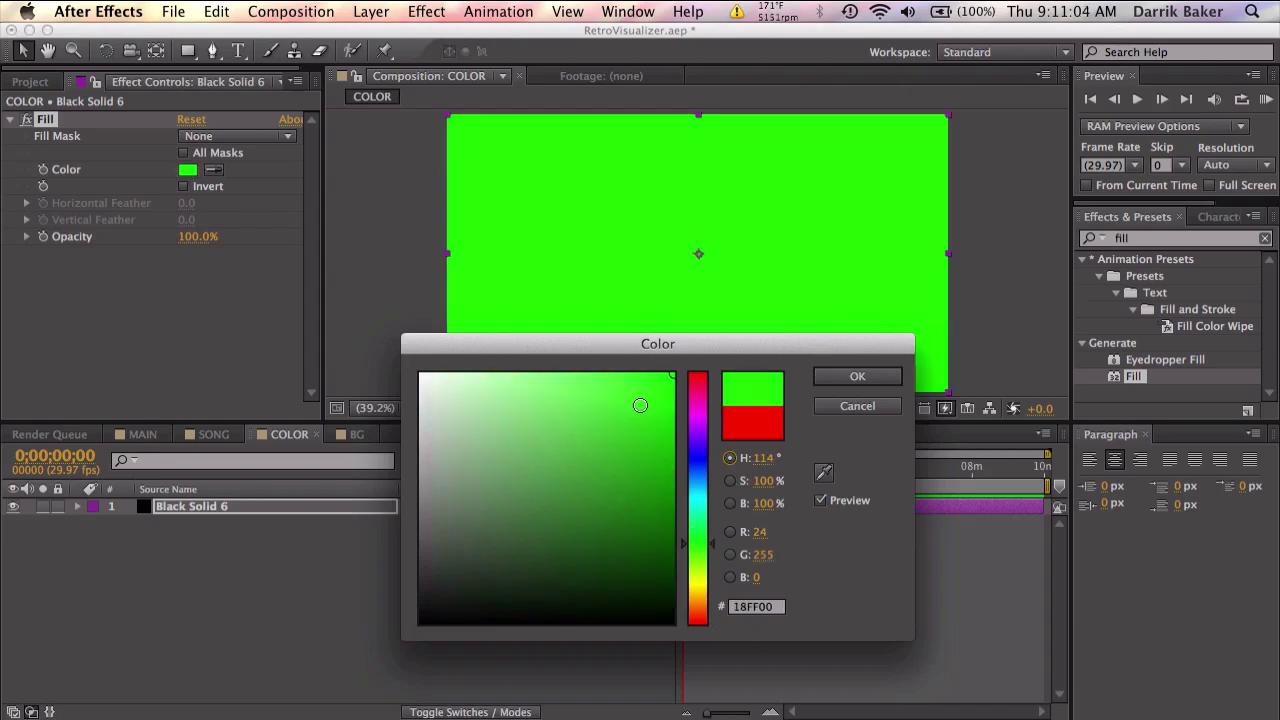
{"action": "left_click", "coordinate": [841, 376]}
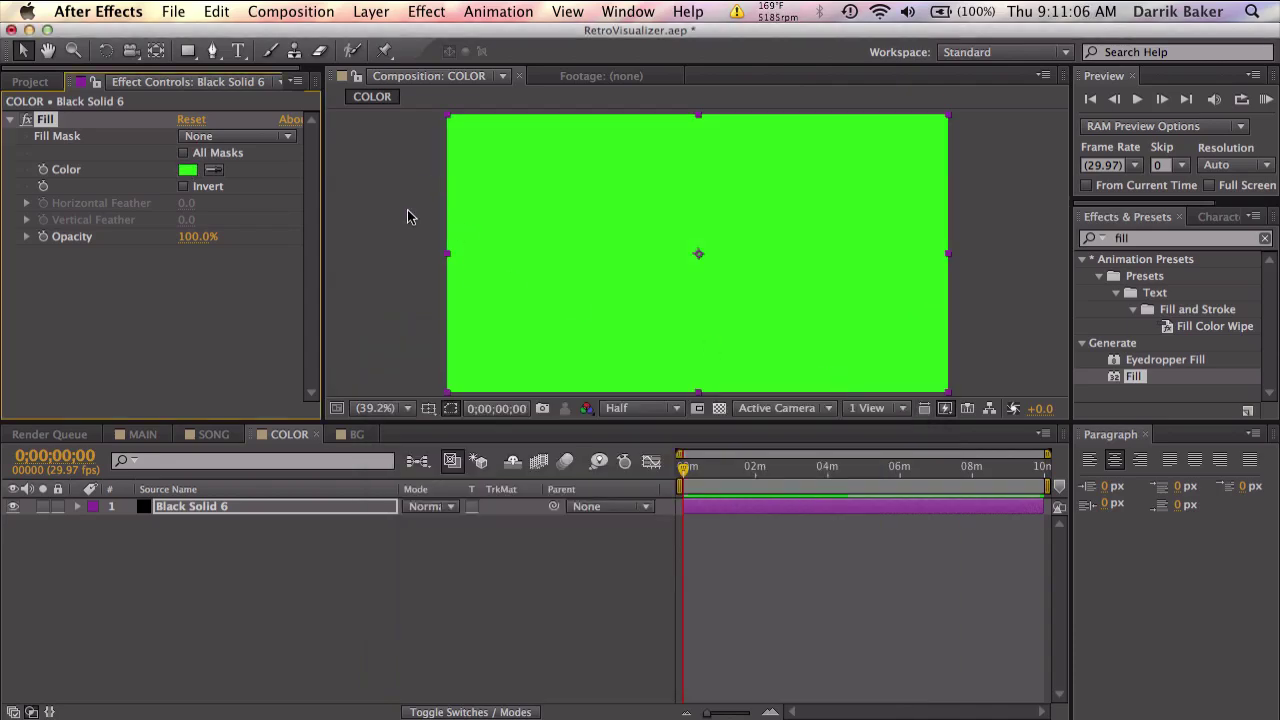
{"action": "left_click", "coordinate": [292, 510]}
- Duplicate the green solid into a 320-pixel-high yellow strip
{"action": "key", "text": "super+d"}
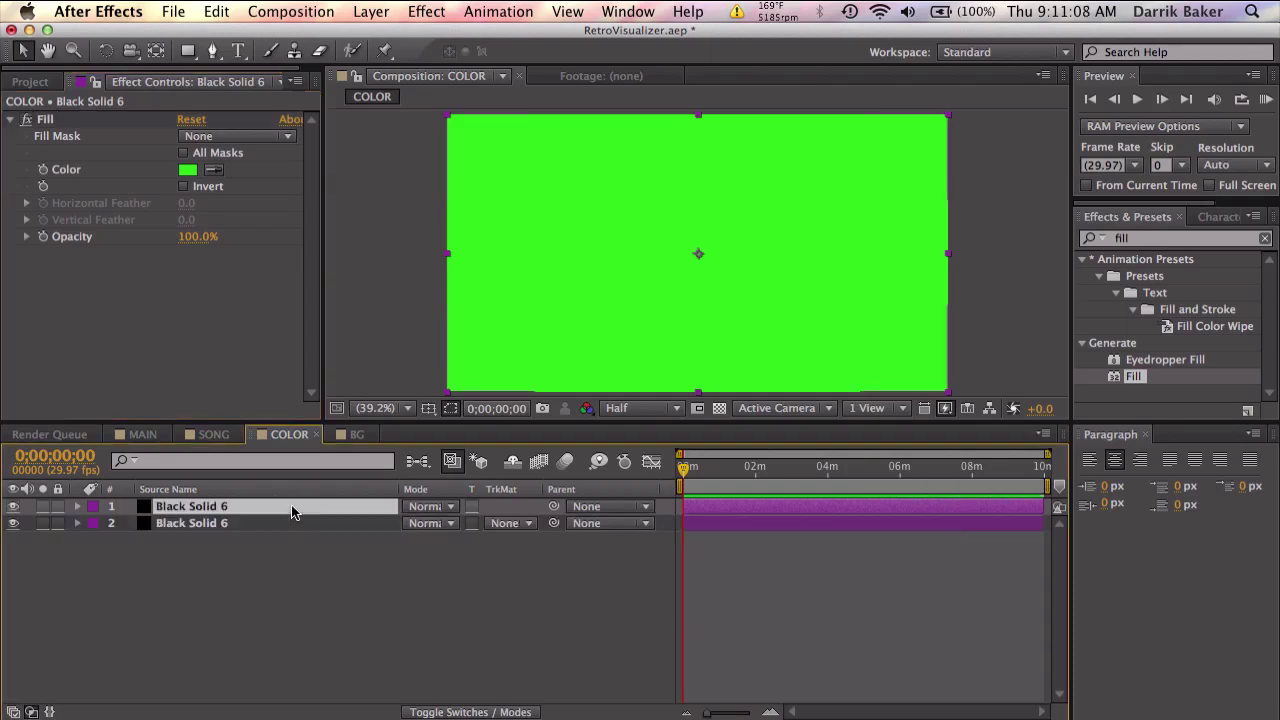
{"action": "left_click", "coordinate": [371, 11]}
{"action": "left_click", "coordinate": [393, 56]}
{"action": "left_click", "coordinate": [183, 371]}
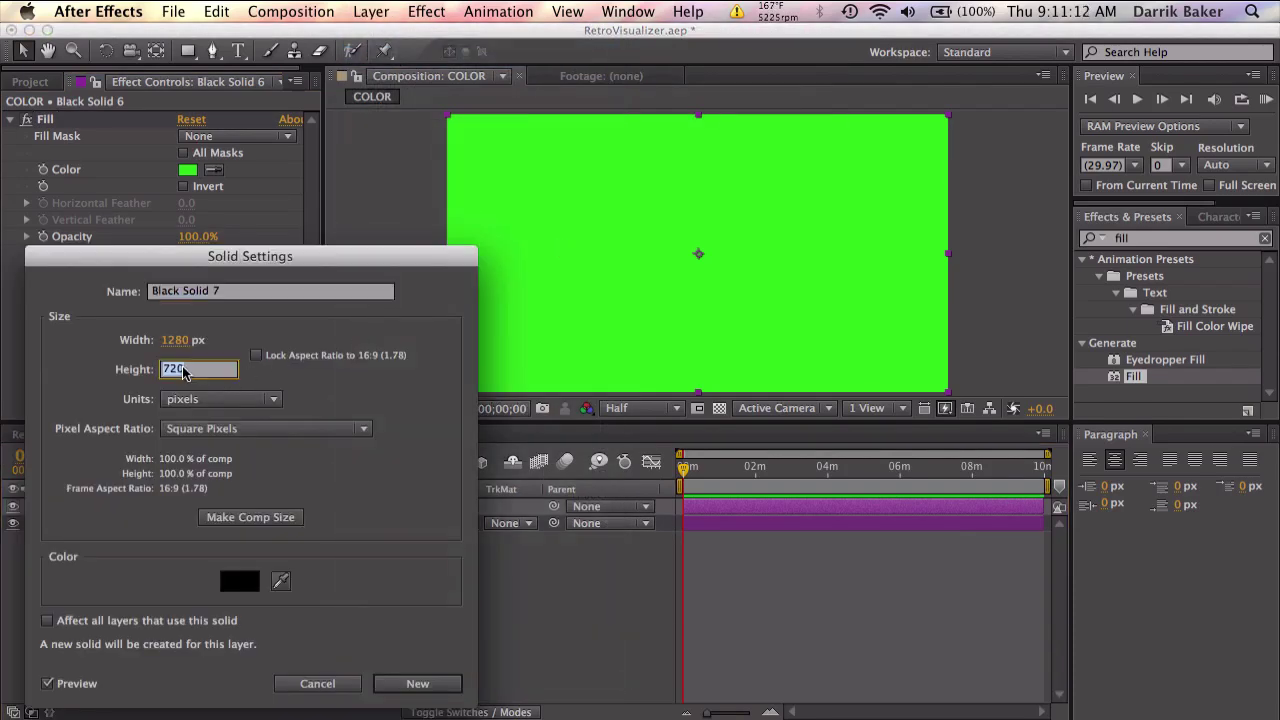
{"action": "type", "text": "320"}
{"action": "key", "text": "Return"}
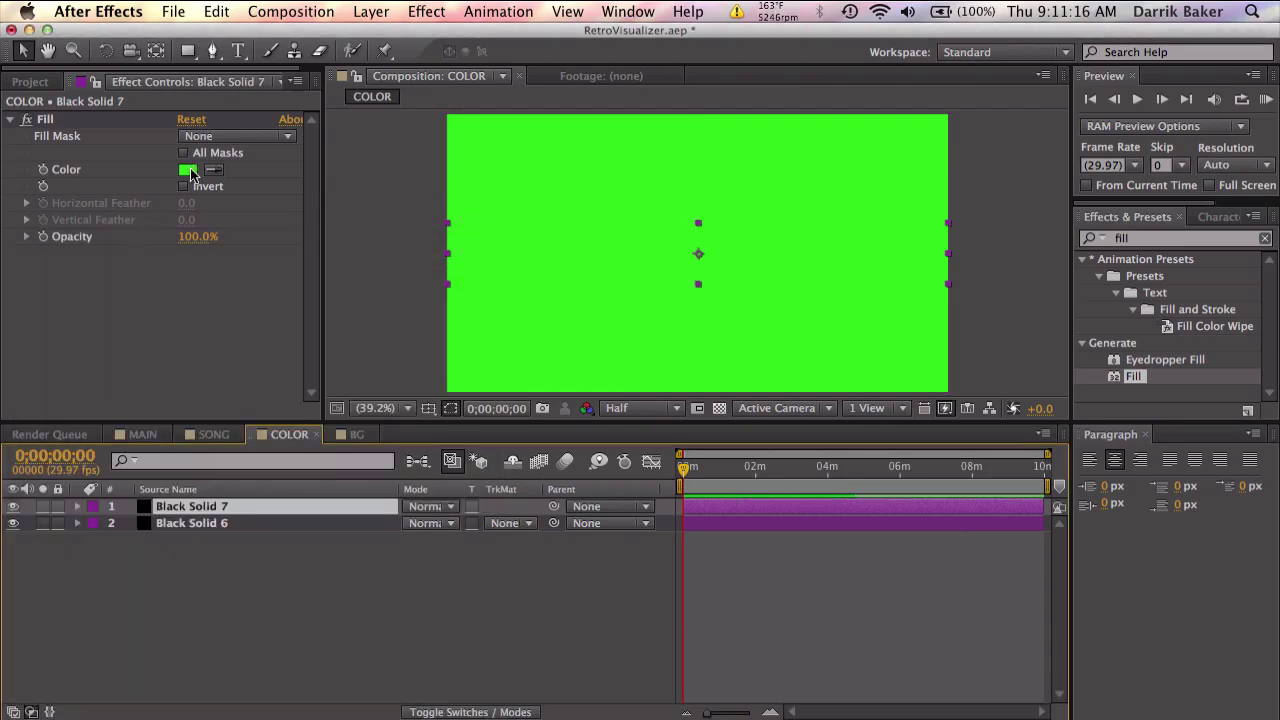
{"action": "left_click", "coordinate": [189, 170]}
{"action": "left_click_drag", "start_coordinate": [703, 552], "coordinate": [705, 590]}
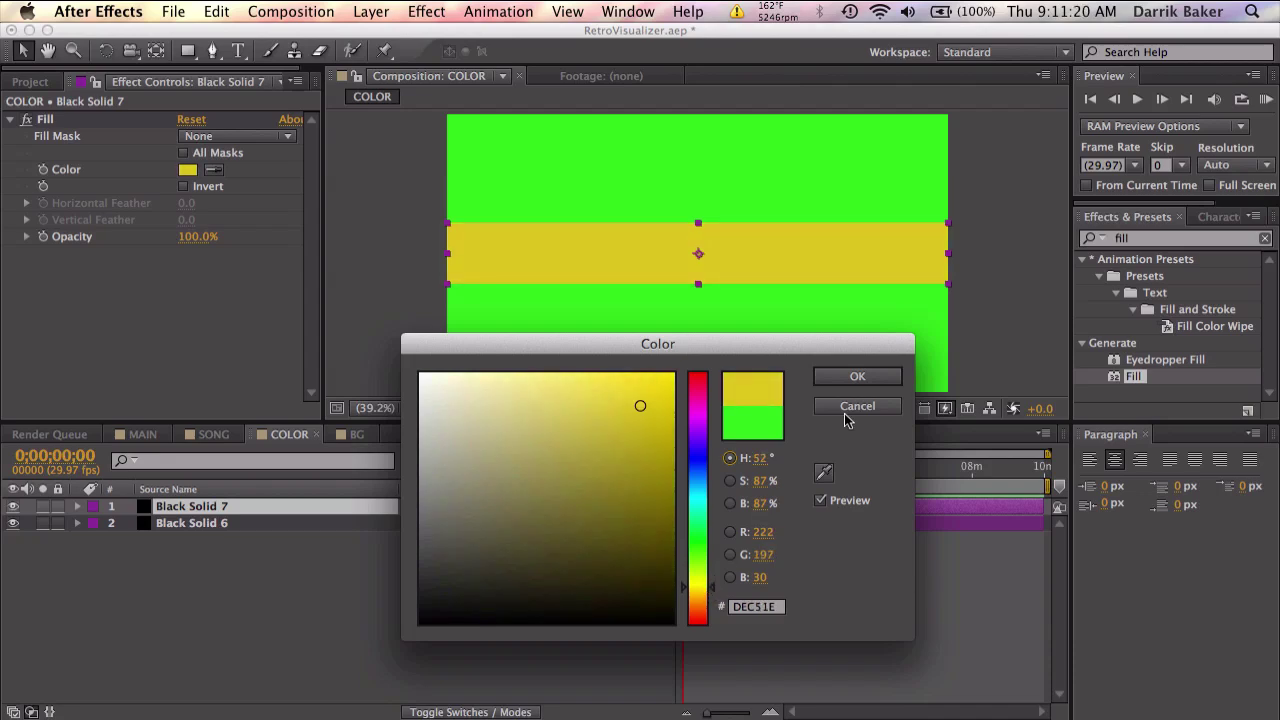
{"action": "left_click", "coordinate": [866, 378]}
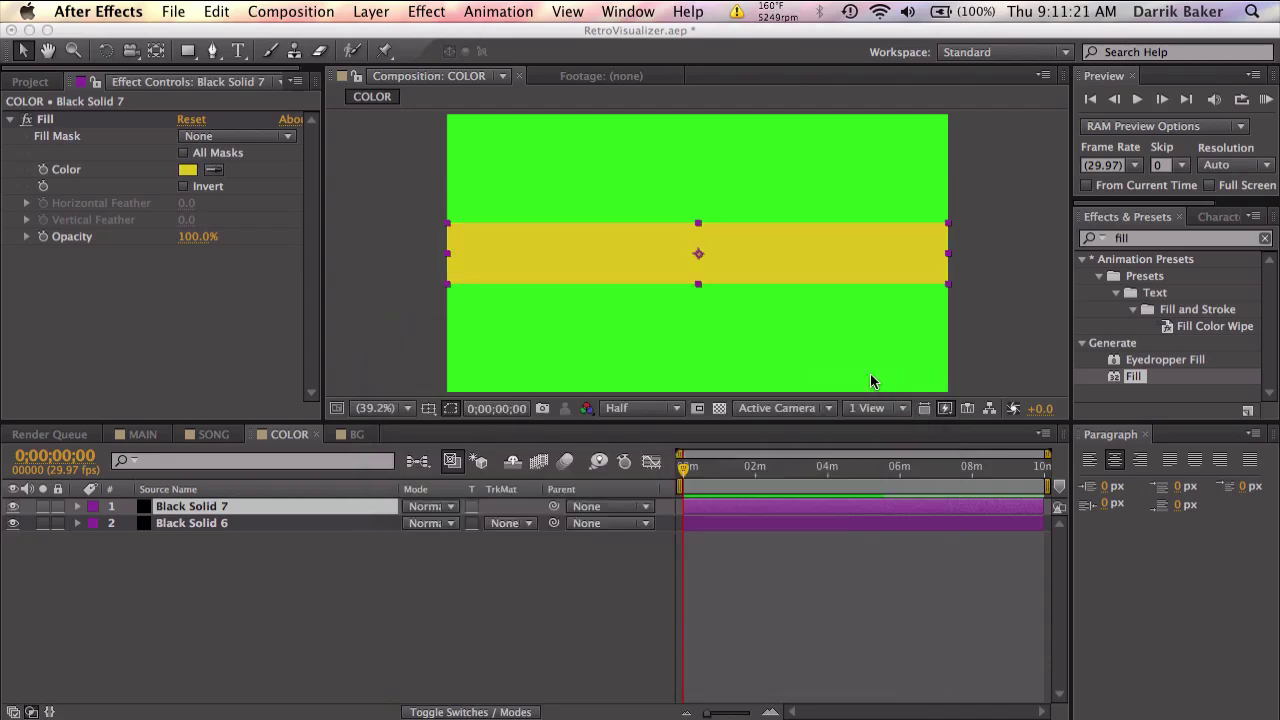
- Duplicate the yellow strip into an 80-pixel-high red strip
{"action": "left_click", "coordinate": [328, 512]}
{"action": "key", "text": "ctrl+d"}
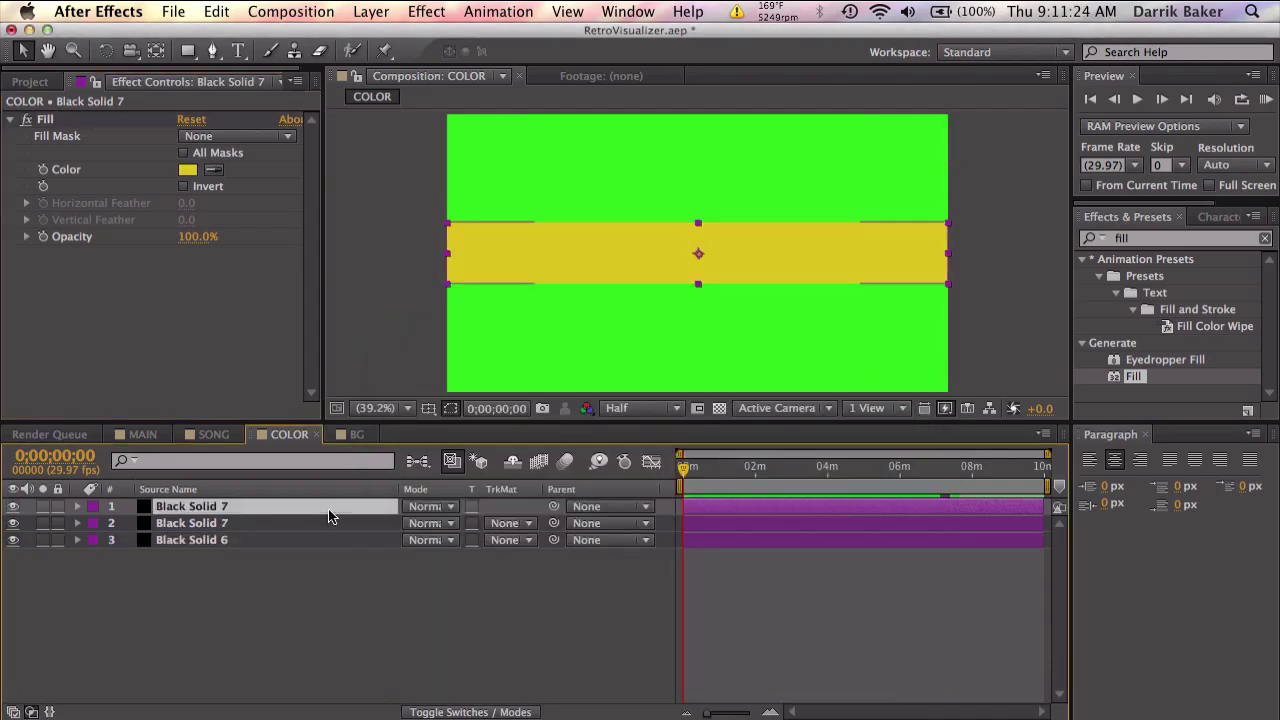
{"action": "left_click", "coordinate": [187, 170]}
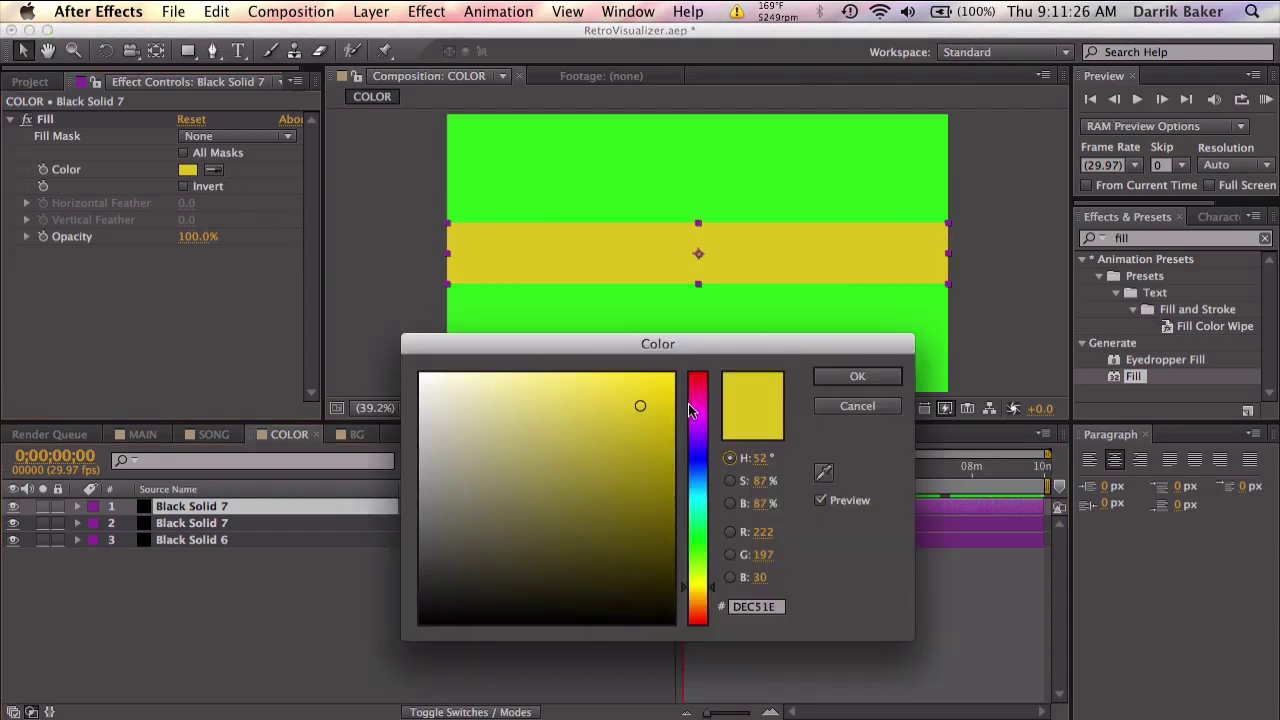
{"action": "left_click_drag", "start_coordinate": [689, 401], "coordinate": [689, 622]}
{"action": "left_click", "coordinate": [857, 376]}
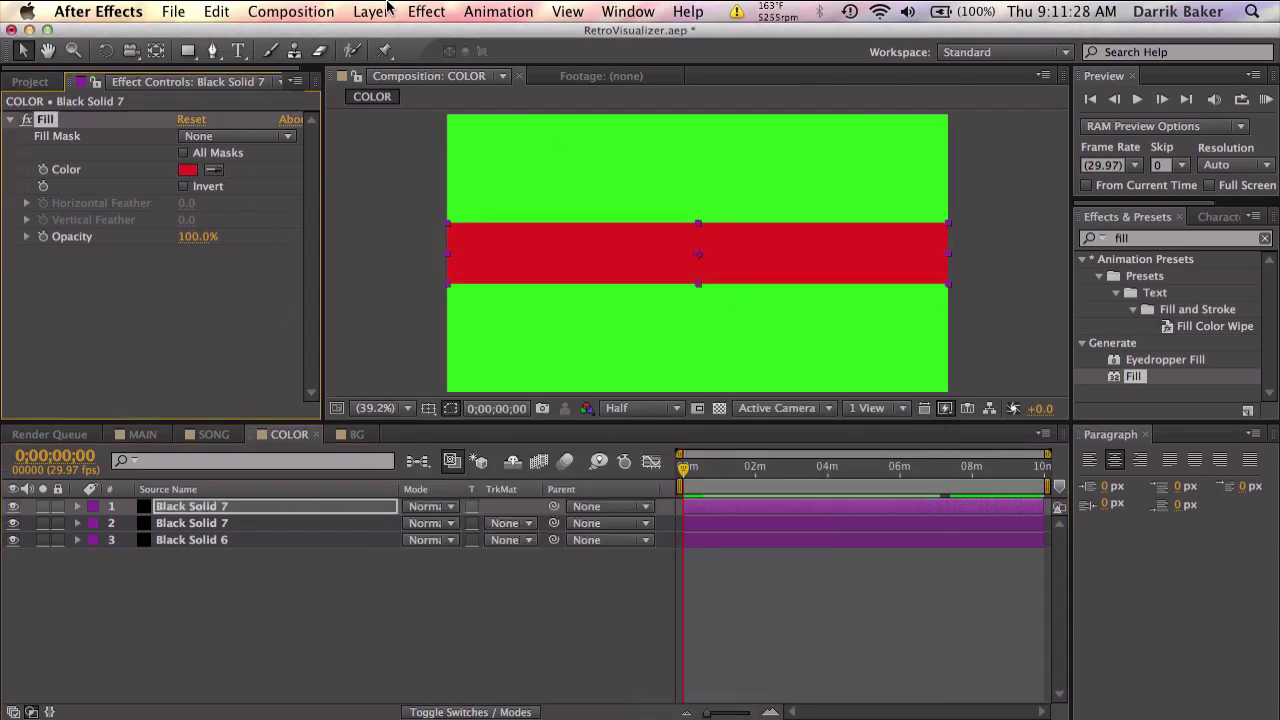
{"action": "left_click", "coordinate": [371, 11]}
{"action": "left_click", "coordinate": [400, 51]}
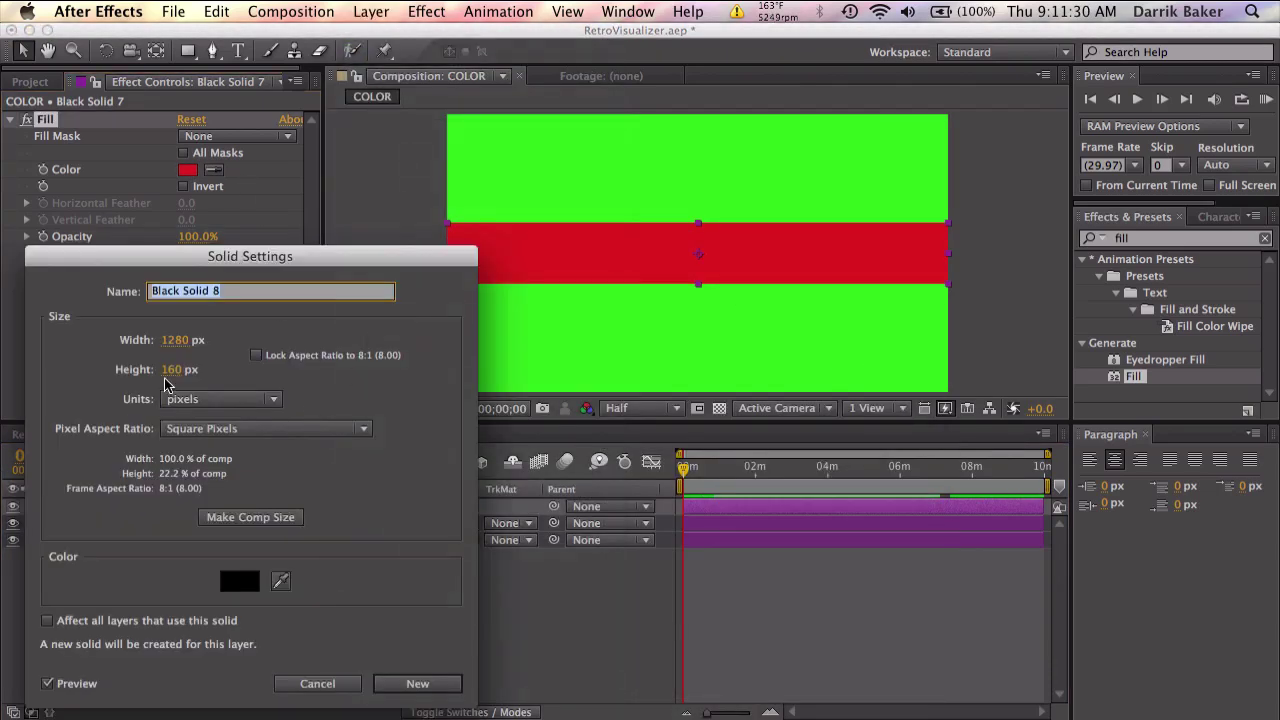
{"action": "left_click", "coordinate": [171, 370]}
{"action": "type", "text": "80"}
{"action": "key", "text": "Return"}
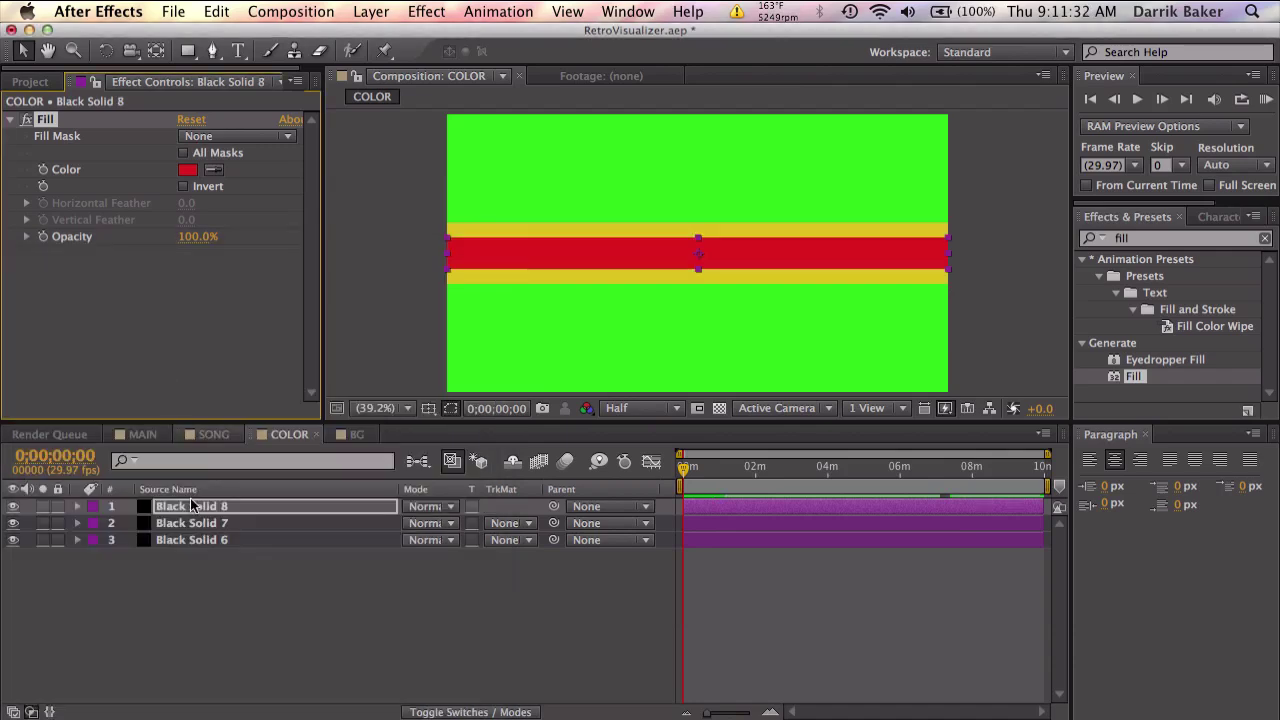
- Position the red band at Y 40 and the yellow band at Y 160
{"action": "left_click", "coordinate": [233, 510]}
{"action": "key", "text": "p"}
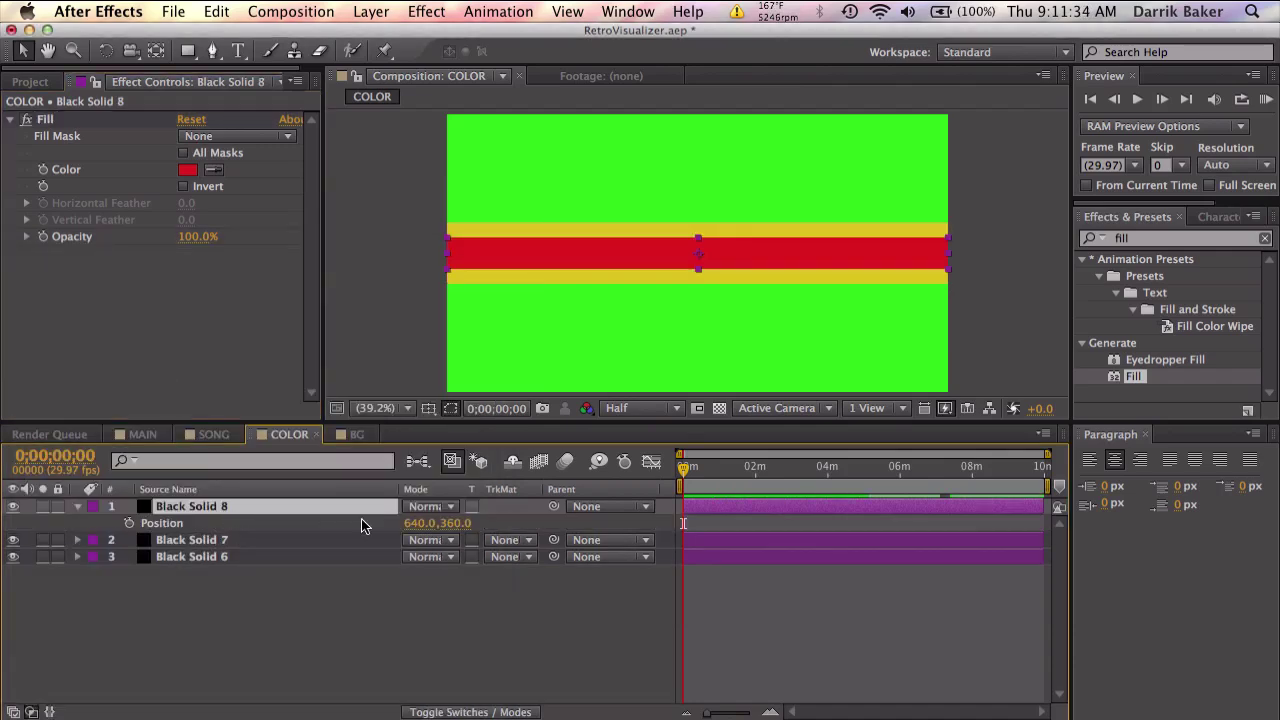
{"action": "left_click_drag", "start_coordinate": [455, 523], "coordinate": [160, 489]}
{"action": "left_click", "coordinate": [455, 523]}
{"action": "key", "text": "Return"}
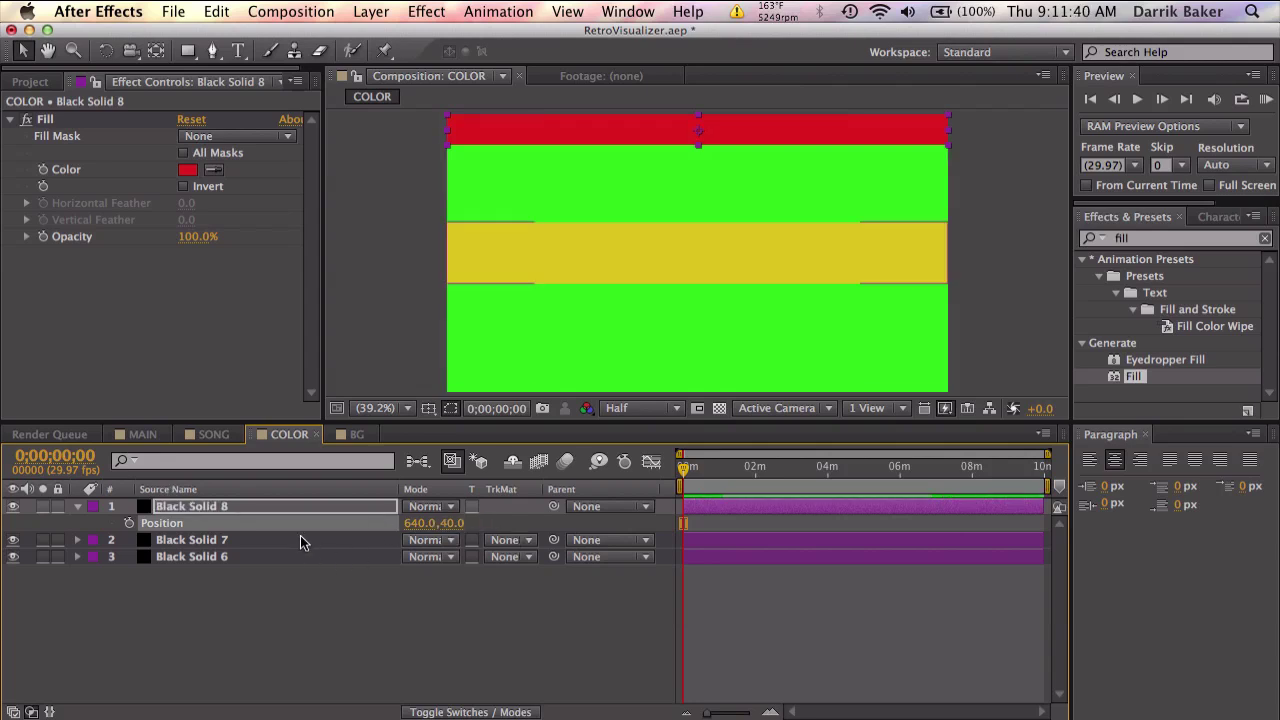
{"action": "left_click", "coordinate": [299, 540]}
{"action": "key", "text": "p"}
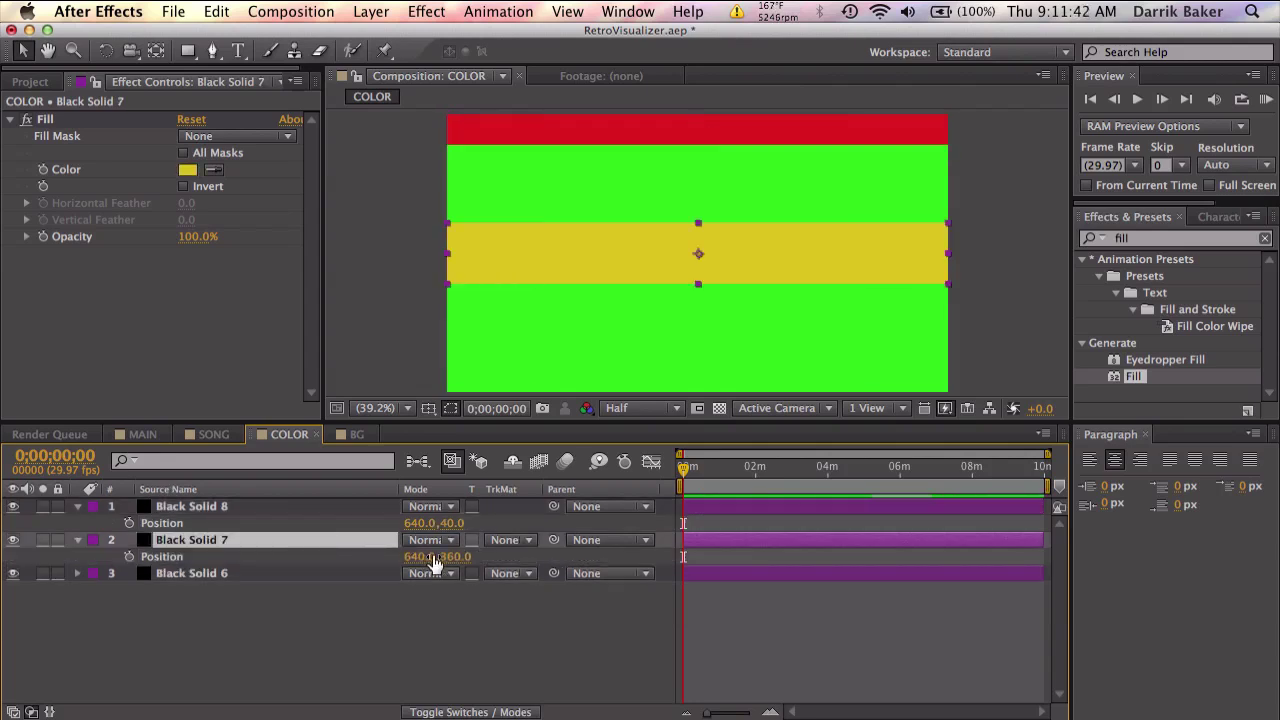
{"action": "left_click_drag", "start_coordinate": [435, 557], "coordinate": [345, 545]}
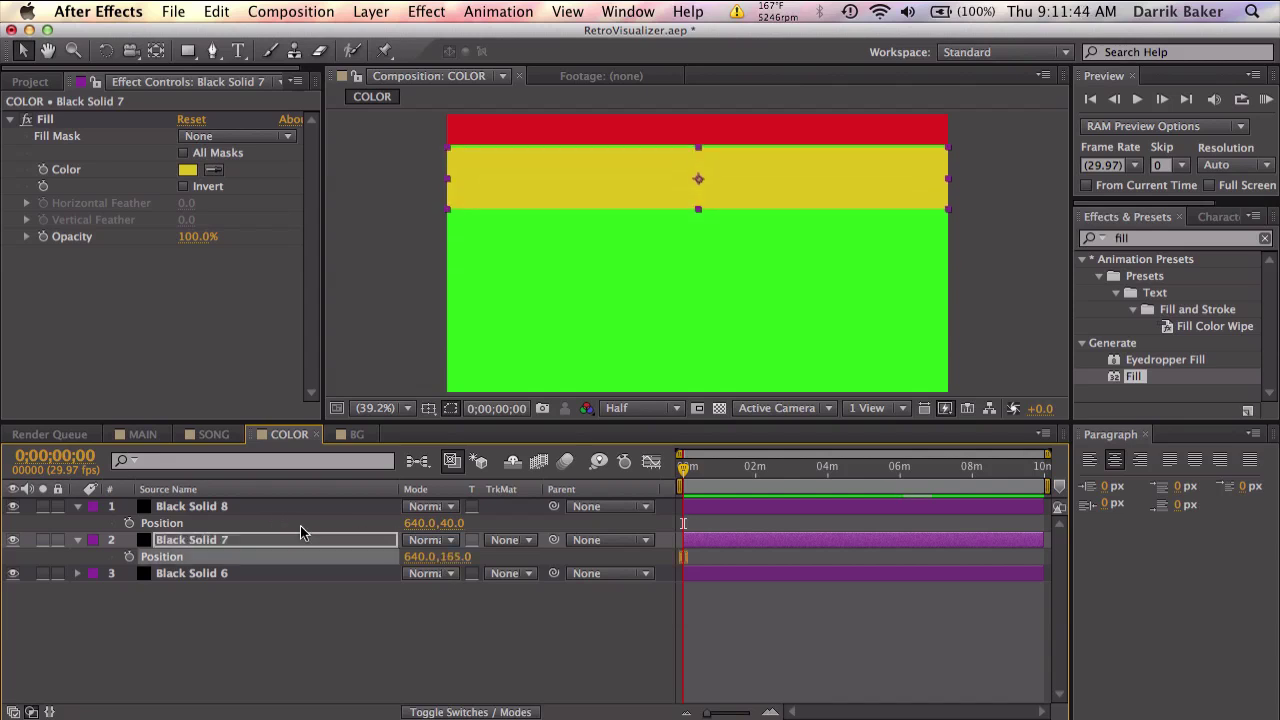
{"action": "left_click", "coordinate": [452, 557]}
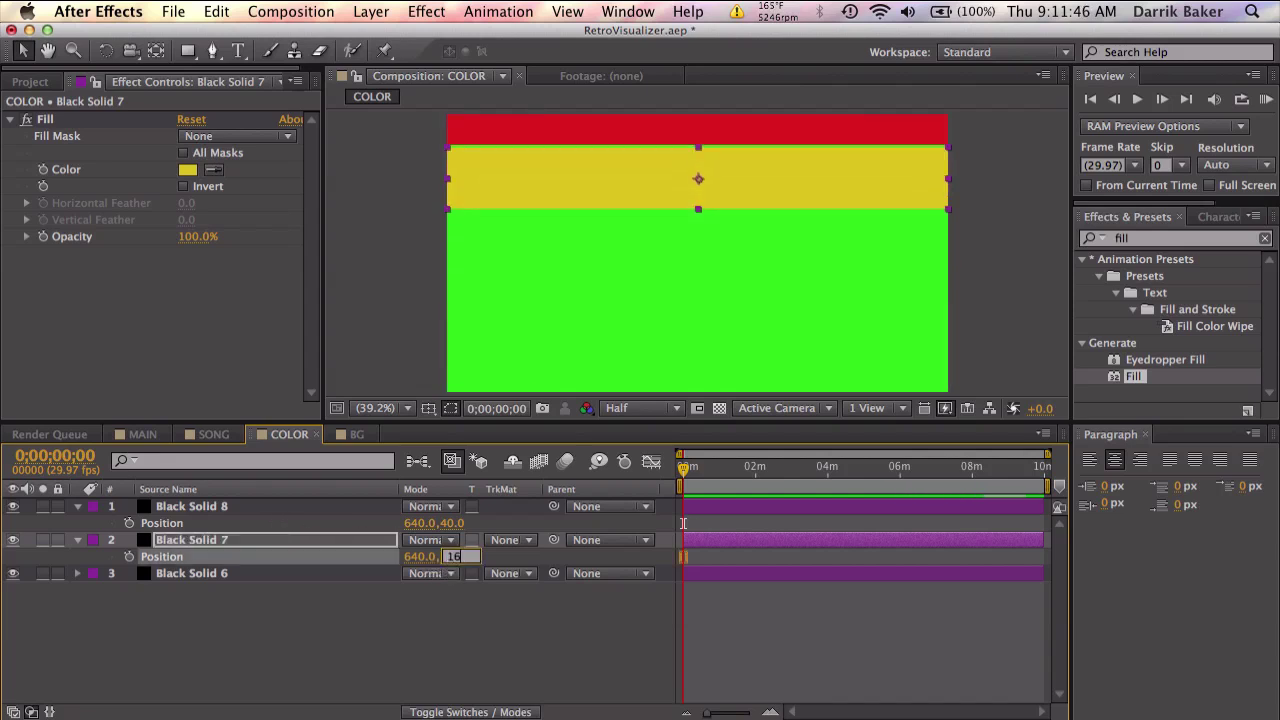
{"action": "key", "text": "Return"}
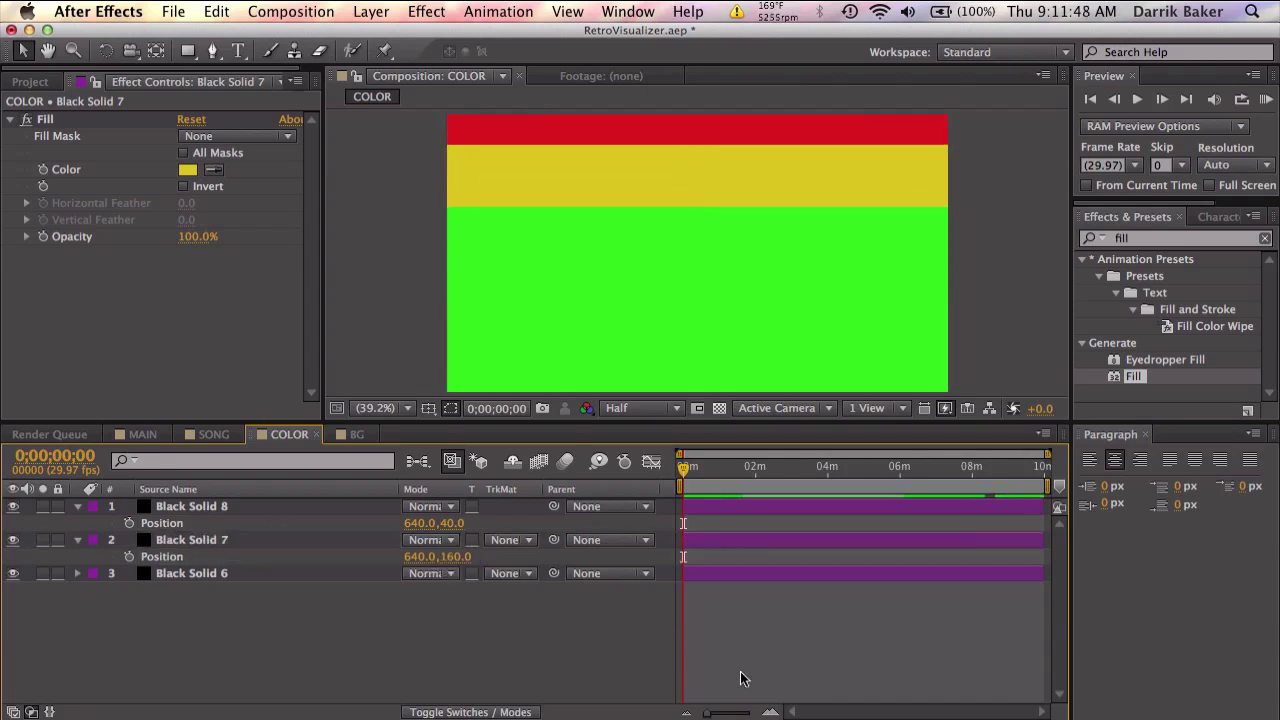
- Place the COLOR comp in MAIN with Alpha Matte 'Bars', then scrub to check the coloured bars
{"action": "left_click", "coordinate": [142, 436]}
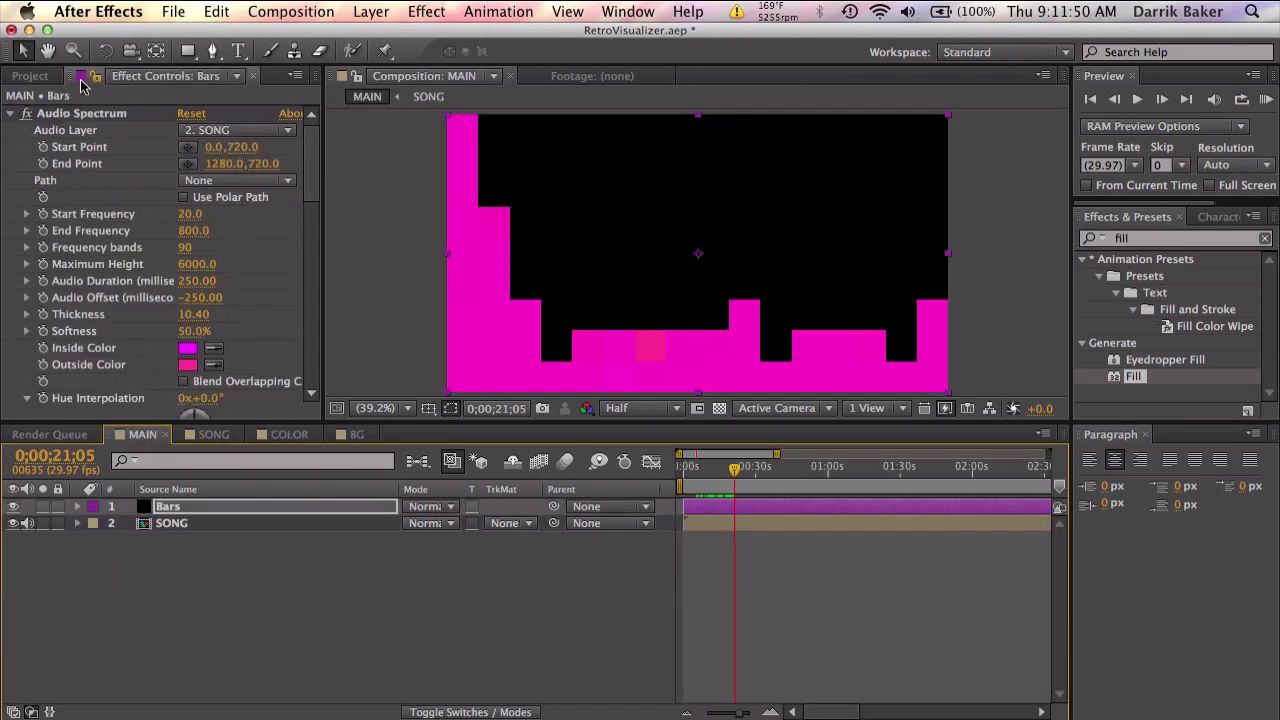
{"action": "left_click", "coordinate": [30, 76]}
{"action": "left_click_drag", "start_coordinate": [57, 290], "coordinate": [316, 523]}
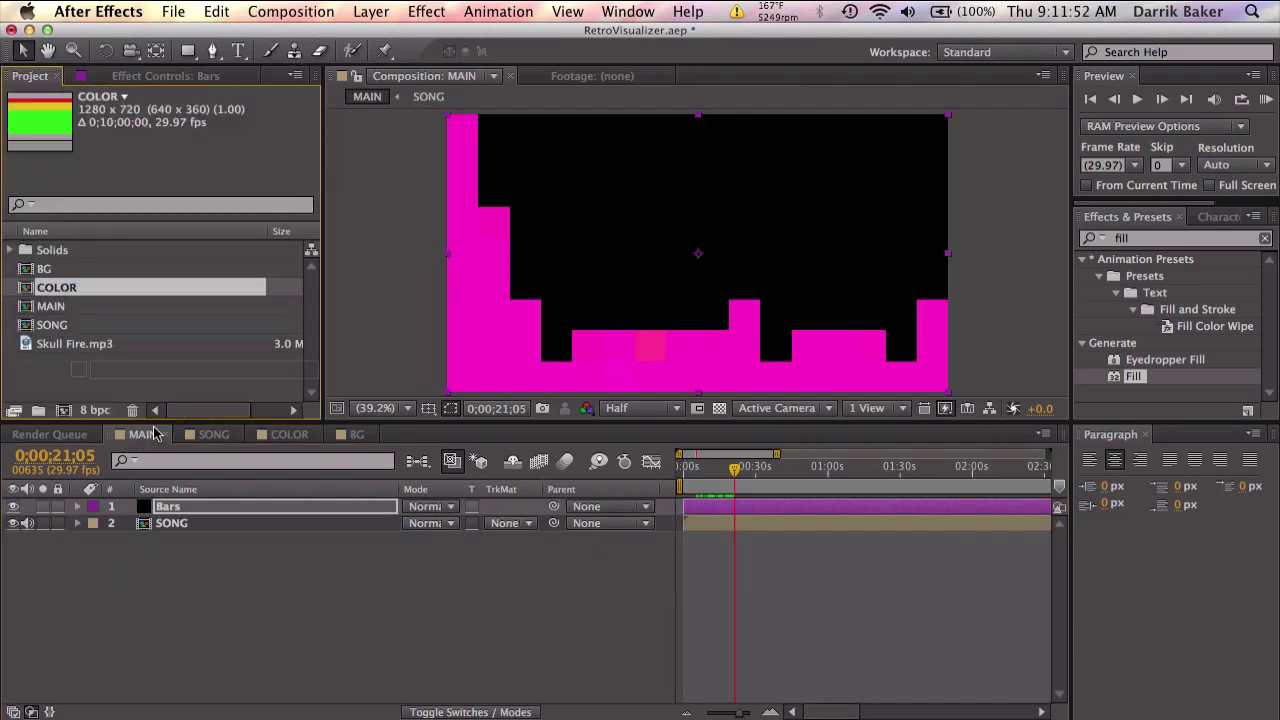
{"action": "left_click", "coordinate": [505, 523]}
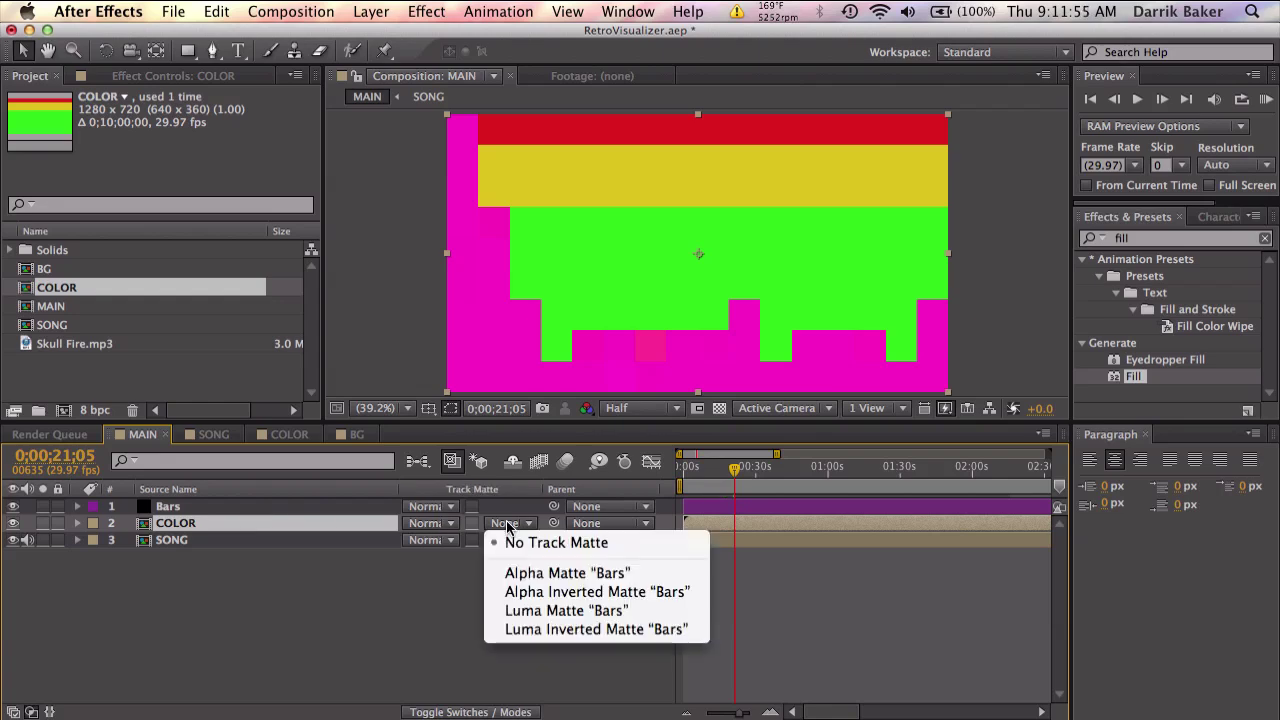
{"action": "left_click", "coordinate": [534, 575]}
{"action": "mouse_move", "coordinate": [735, 467]}
{"action": "left_mouse_down"}
{"action": "mouse_move", "coordinate": [695, 472]}
{"action": "mouse_move", "coordinate": [707, 473]}
{"action": "left_mouse_up"}
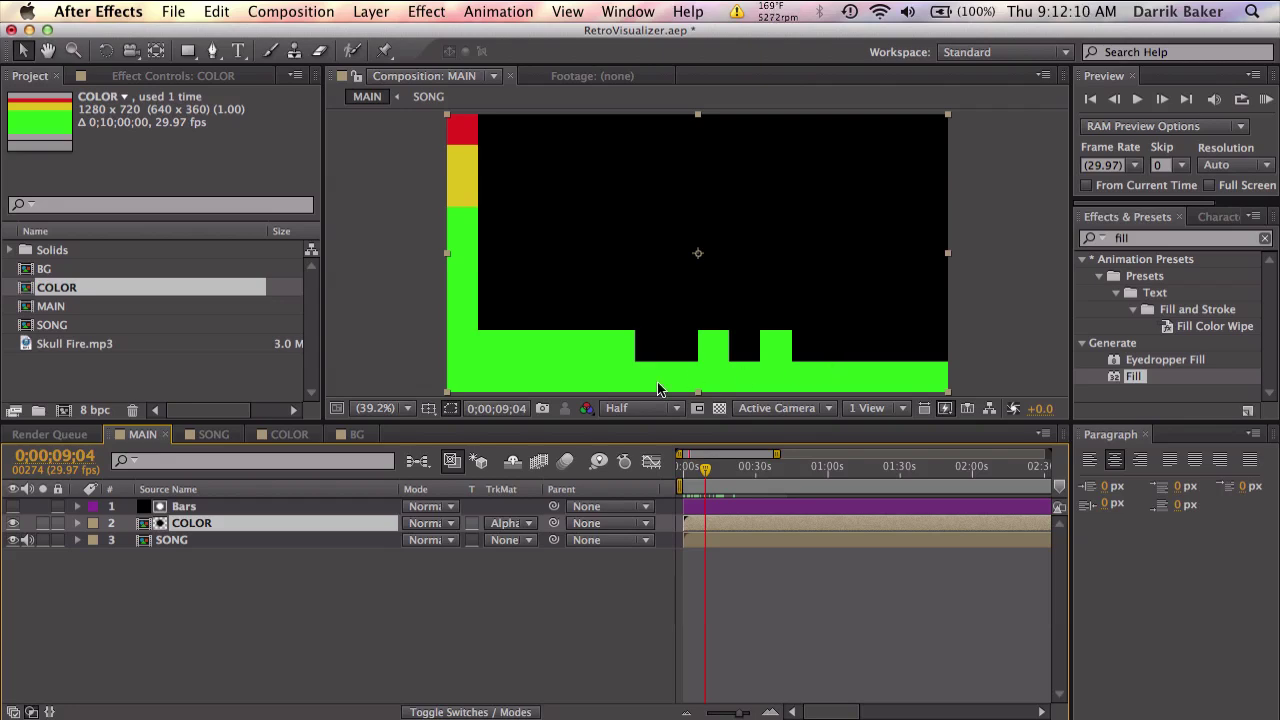
- Create a comp-sized solid layer named Grid
{"action": "left_click", "coordinate": [371, 11]}
{"action": "mouse_move", "coordinate": [380, 35]}
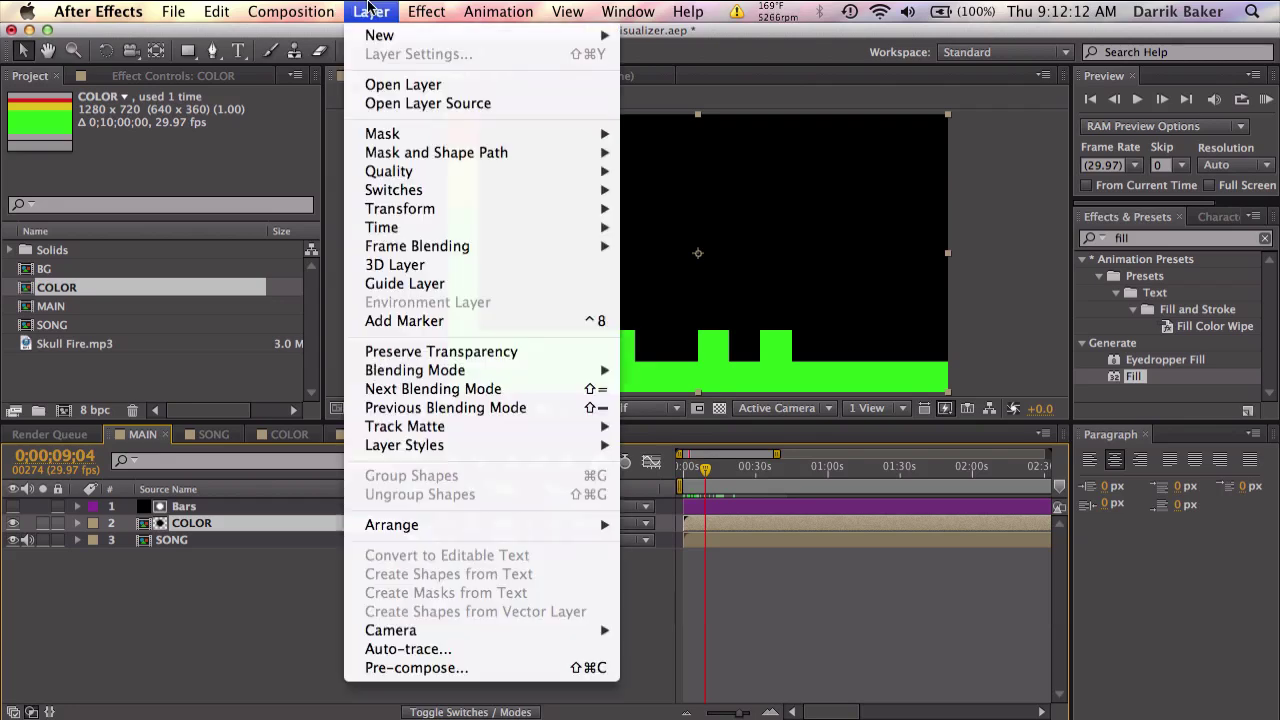
{"action": "left_click", "coordinate": [688, 60]}
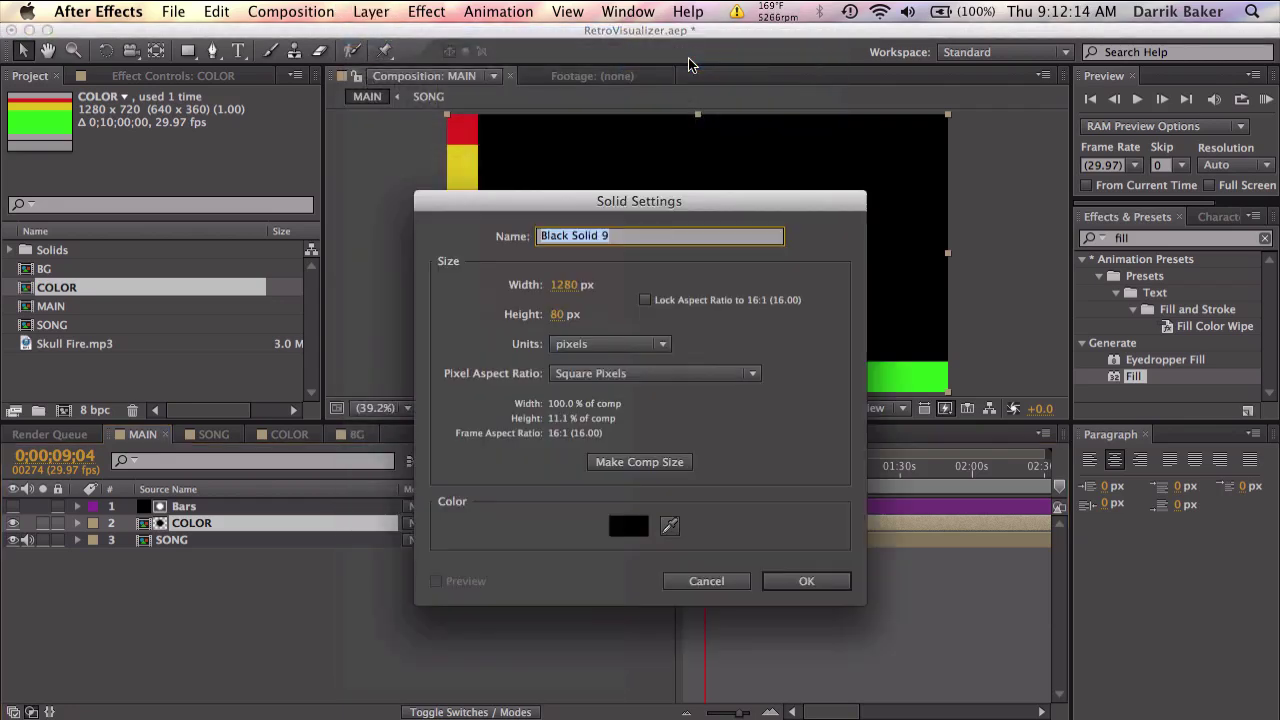
{"action": "type", "text": "C"}
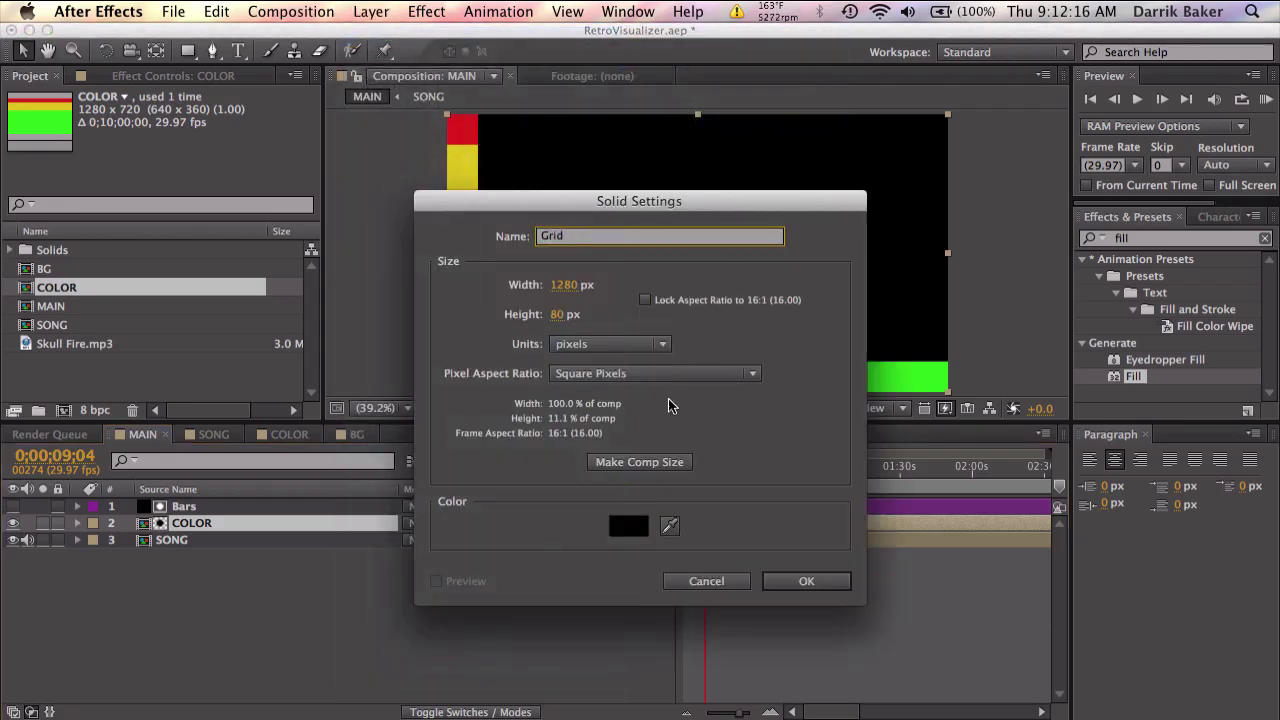
{"action": "left_click", "coordinate": [640, 462]}
{"action": "left_click", "coordinate": [806, 581]}
- Apply the Grid effect to the Grid layer
{"action": "left_click", "coordinate": [1210, 238]}
{"action": "type", "text": "gri"}
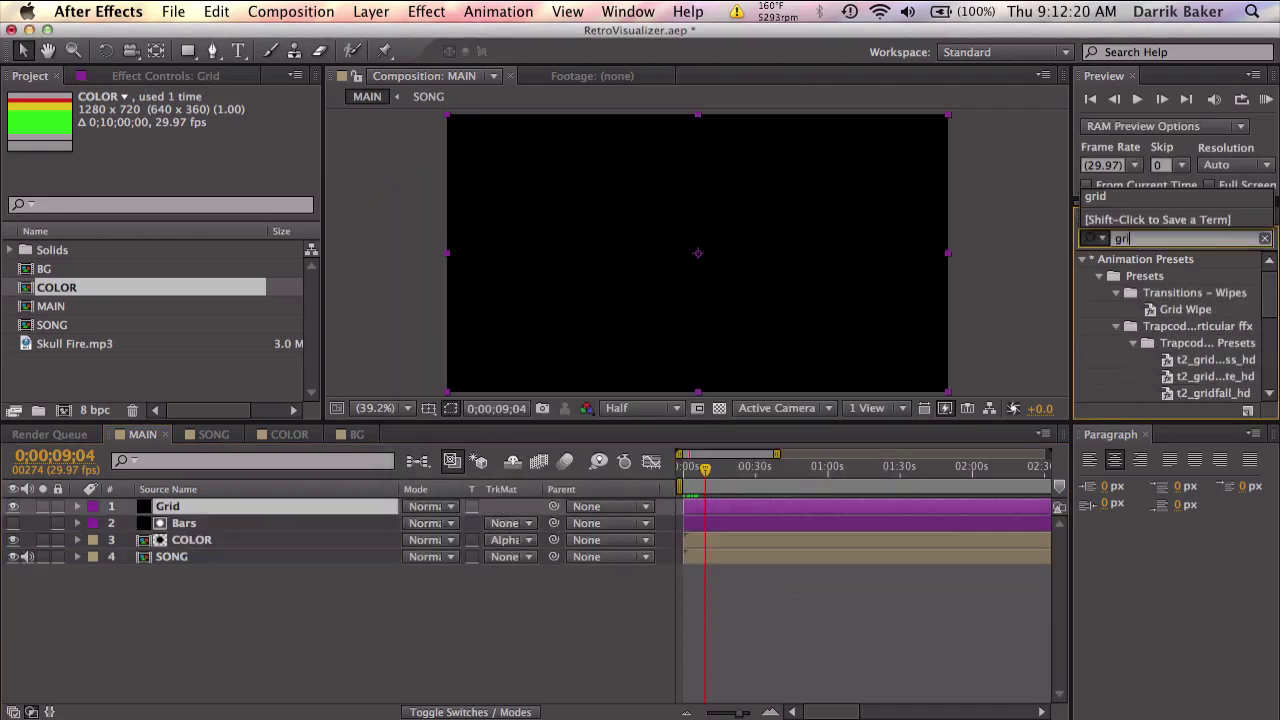
{"action": "type", "text": "d"}
{"action": "scroll", "coordinate": [1140, 350], "scroll_direction": "down", "scroll_amount": 5}
{"action": "scroll", "coordinate": [1140, 360], "scroll_direction": "up", "scroll_amount": 1}
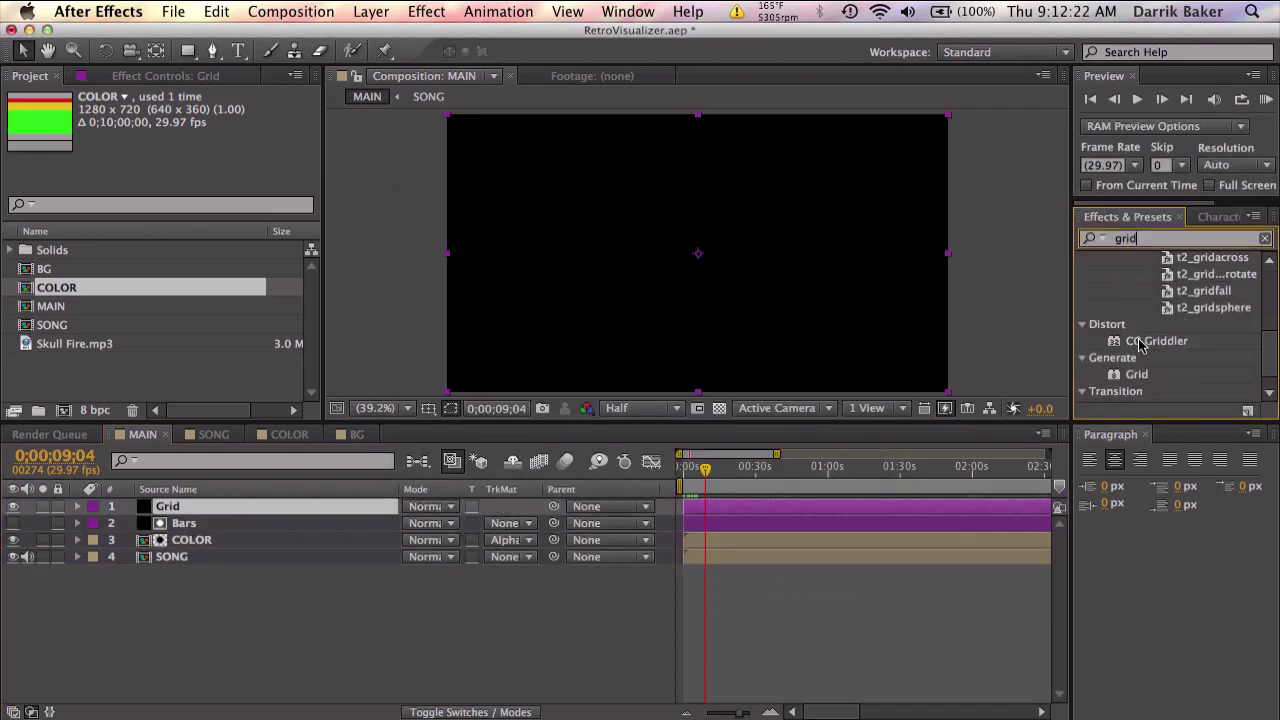
{"action": "left_click_drag", "start_coordinate": [1138, 376], "coordinate": [898, 508]}
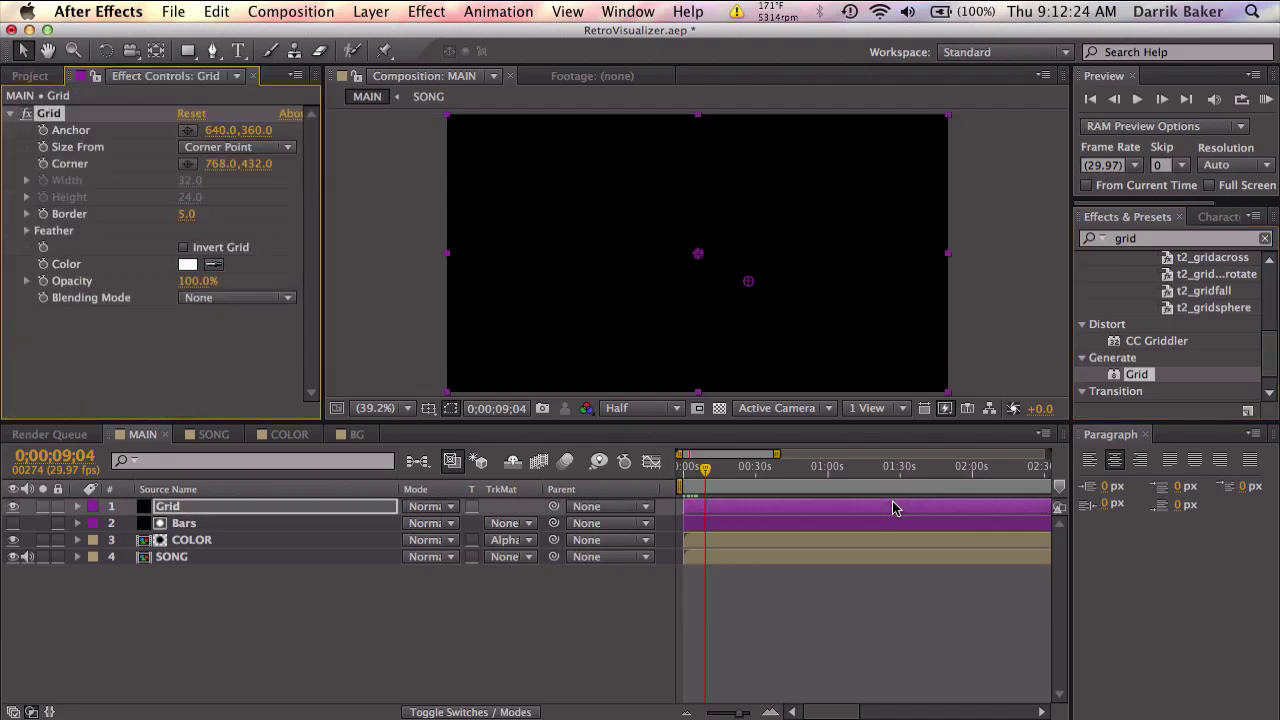
- Set the grid to Width & Height Sliders, anchor 0,720, with 80×80 cells
{"action": "left_click", "coordinate": [286, 150]}
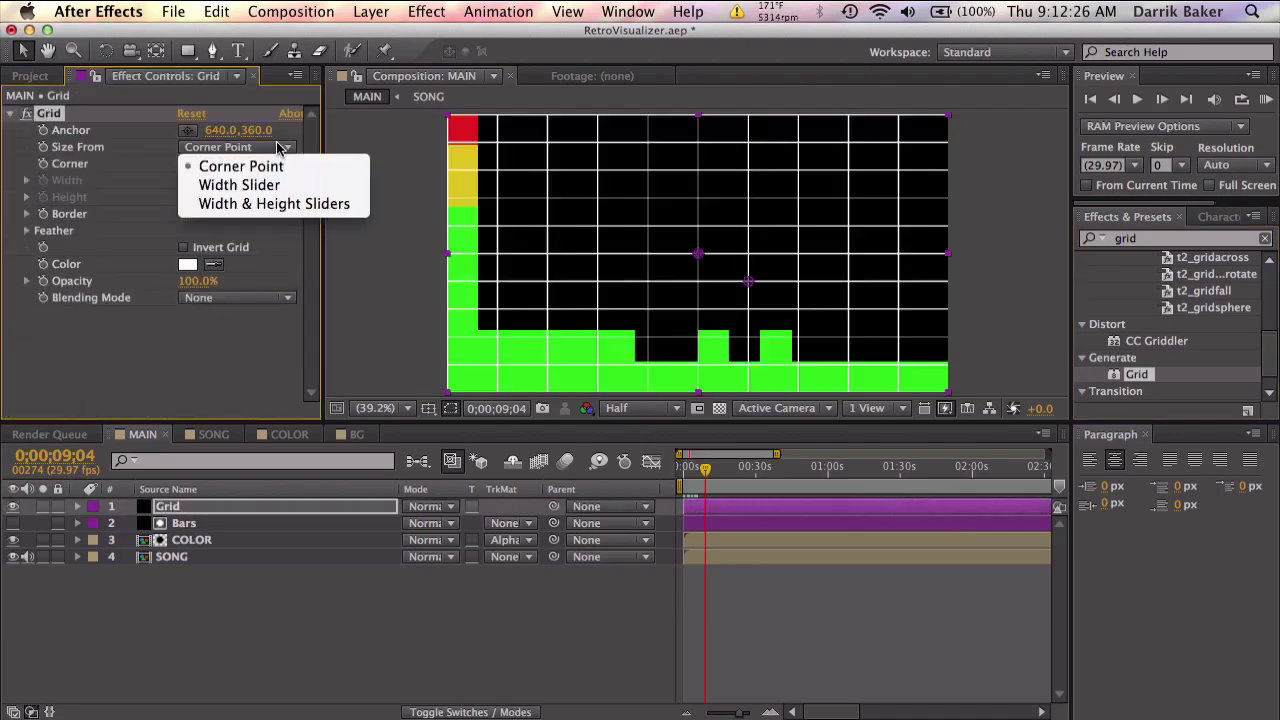
{"action": "left_click", "coordinate": [265, 205]}
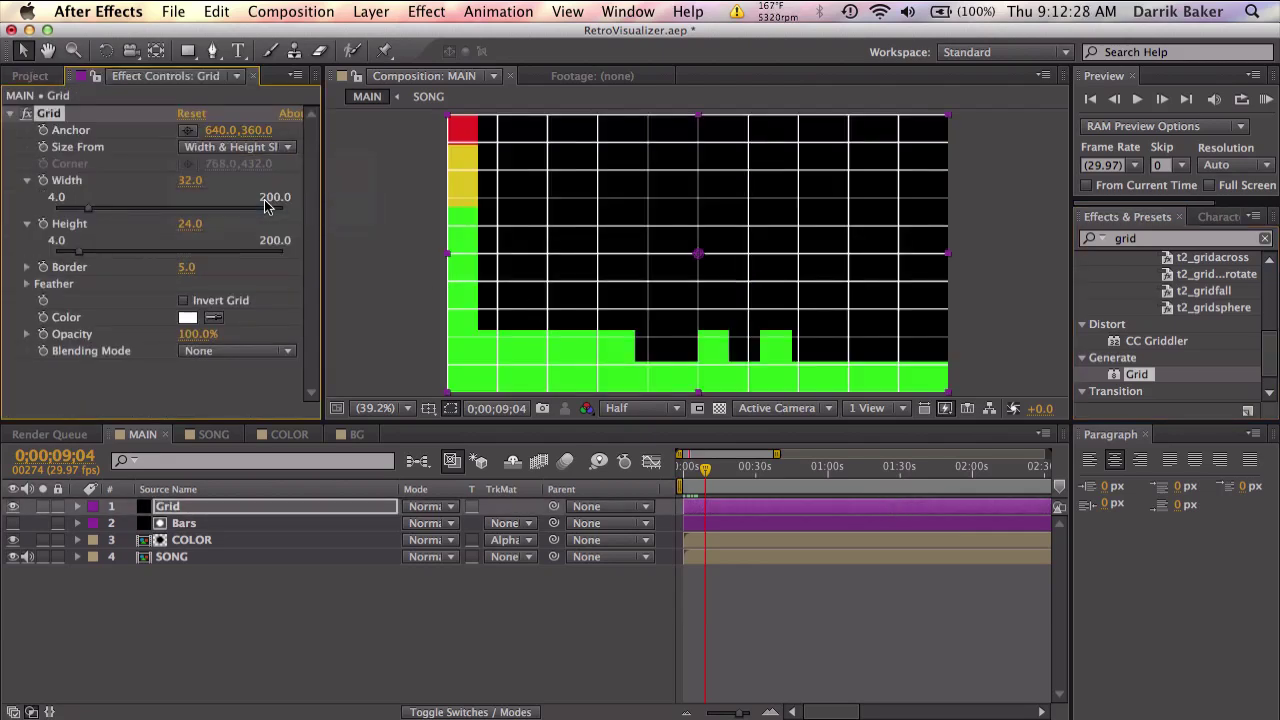
{"action": "left_click", "coordinate": [222, 132]}
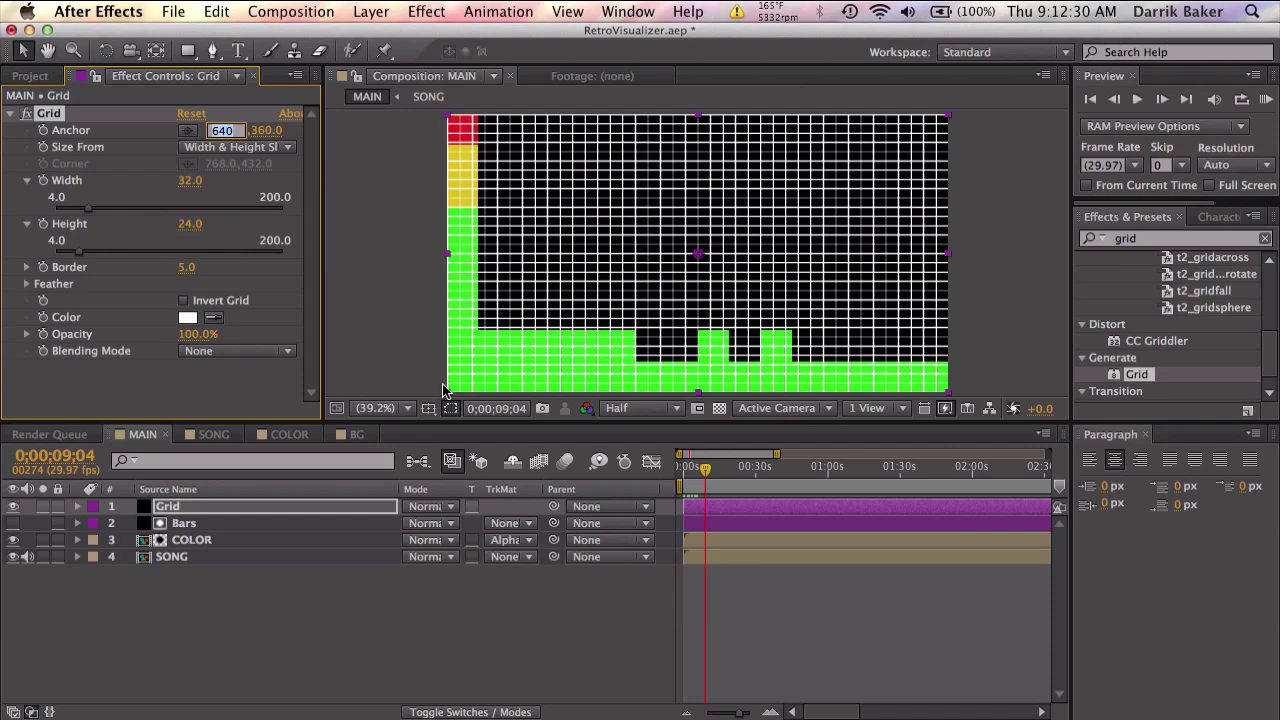
{"action": "type", "text": "0"}
{"action": "key", "text": "Tab"}
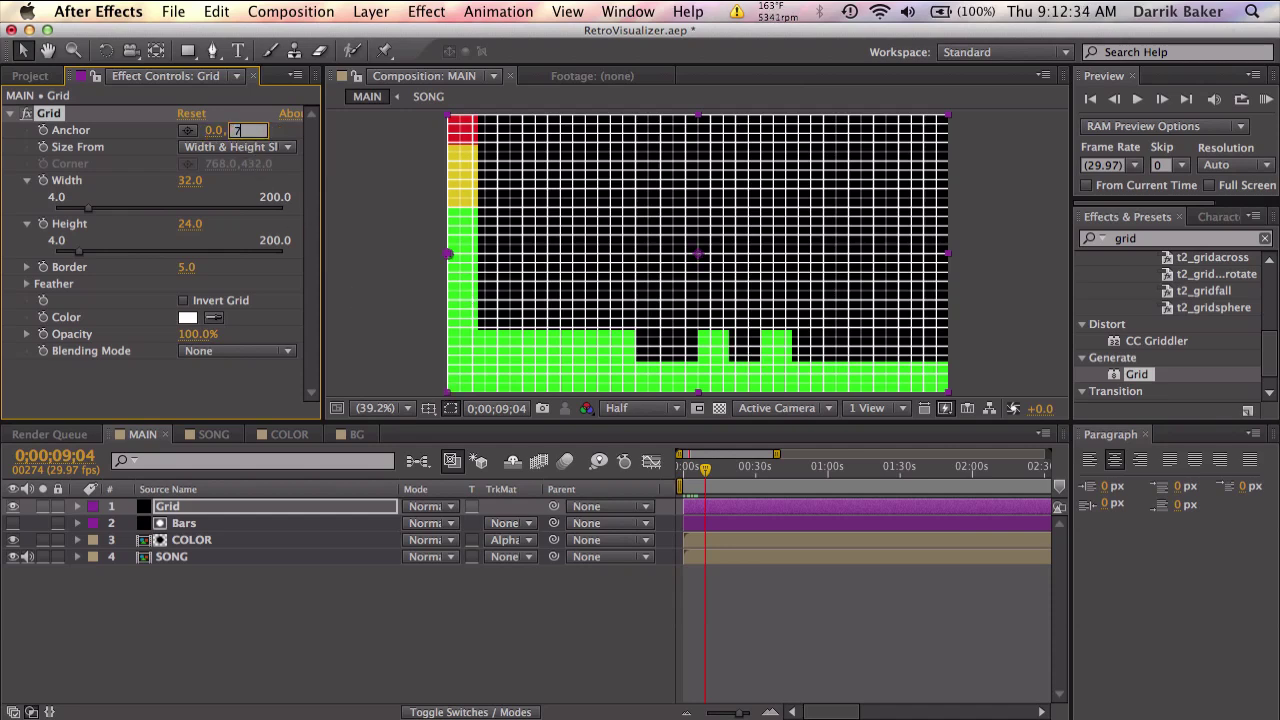
{"action": "type", "text": "720"}
{"action": "key", "text": "Return"}
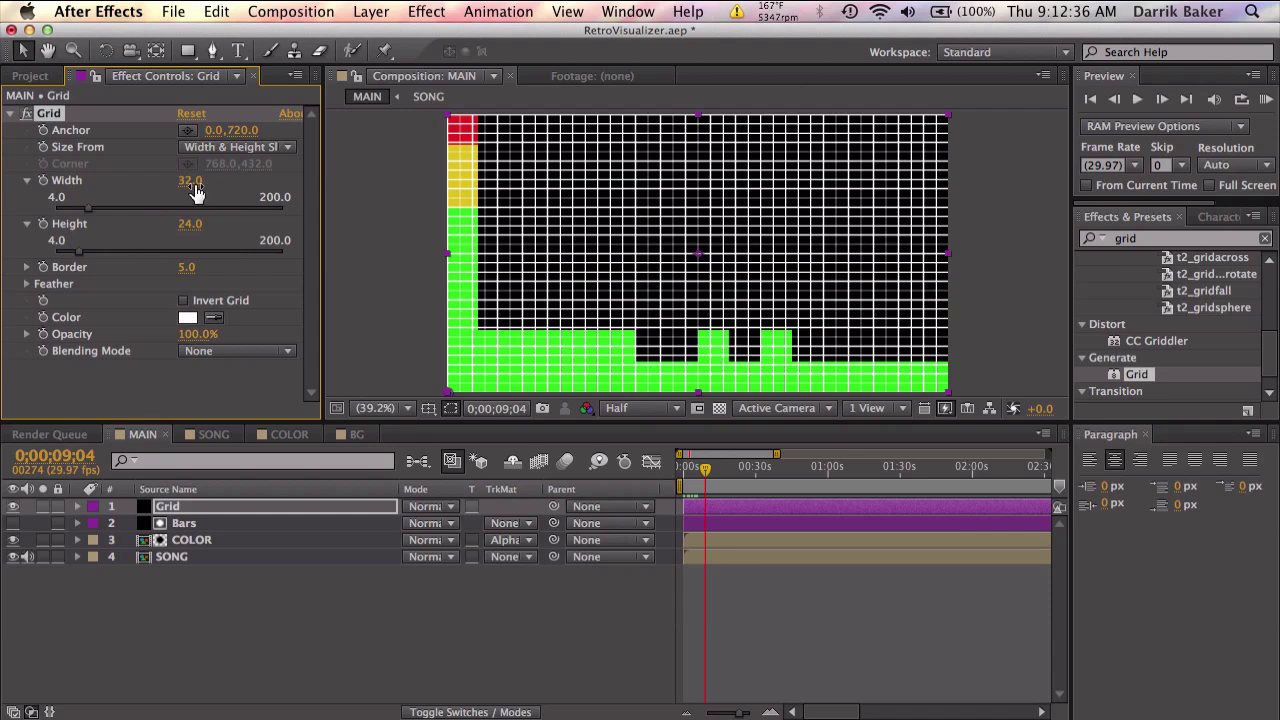
{"action": "left_click", "coordinate": [190, 180]}
{"action": "type", "text": "80"}
{"action": "key", "text": "Return"}
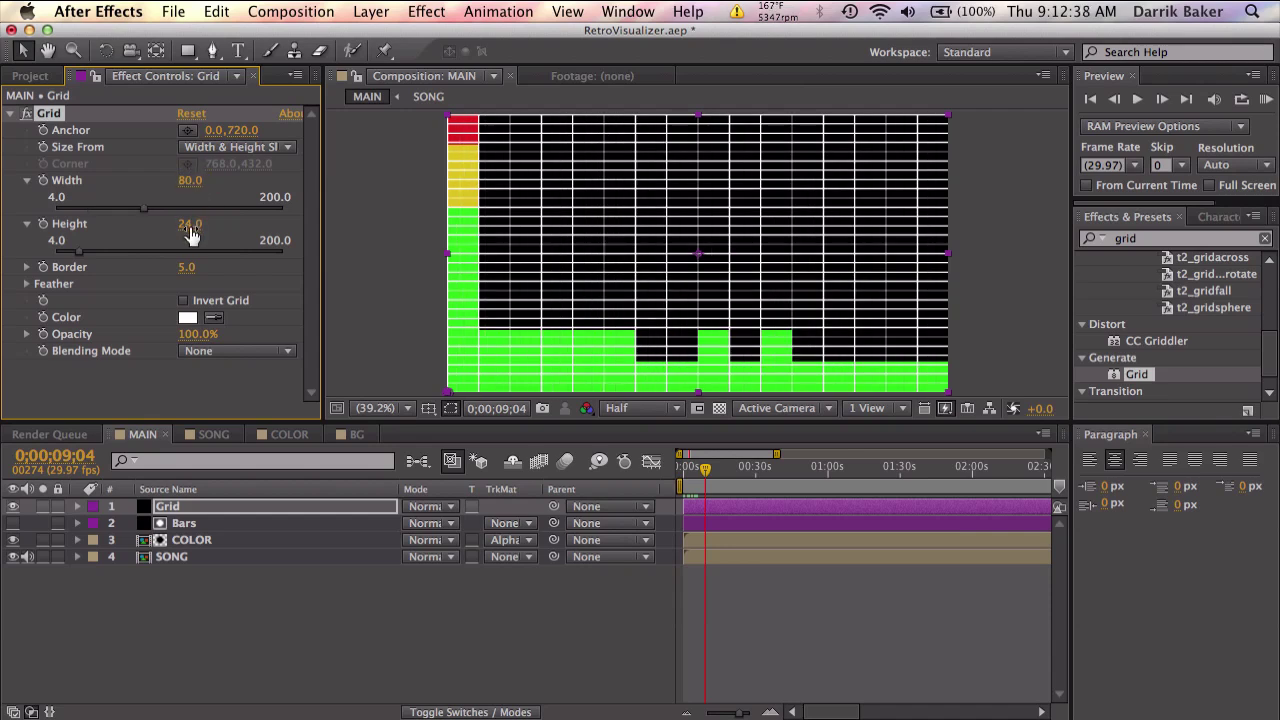
{"action": "left_click", "coordinate": [190, 224]}
{"action": "type", "text": "80"}
{"action": "key", "text": "Return"}
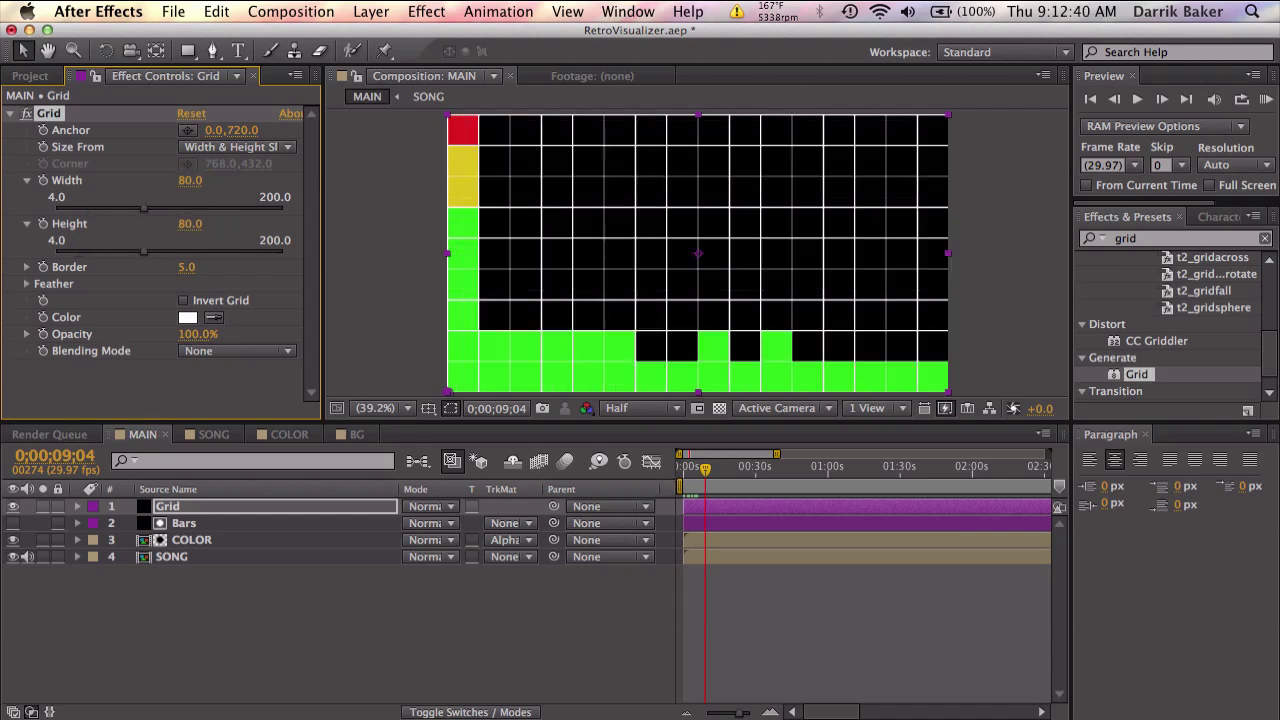
{"action": "left_click_drag", "start_coordinate": [644, 422], "coordinate": [644, 488]}
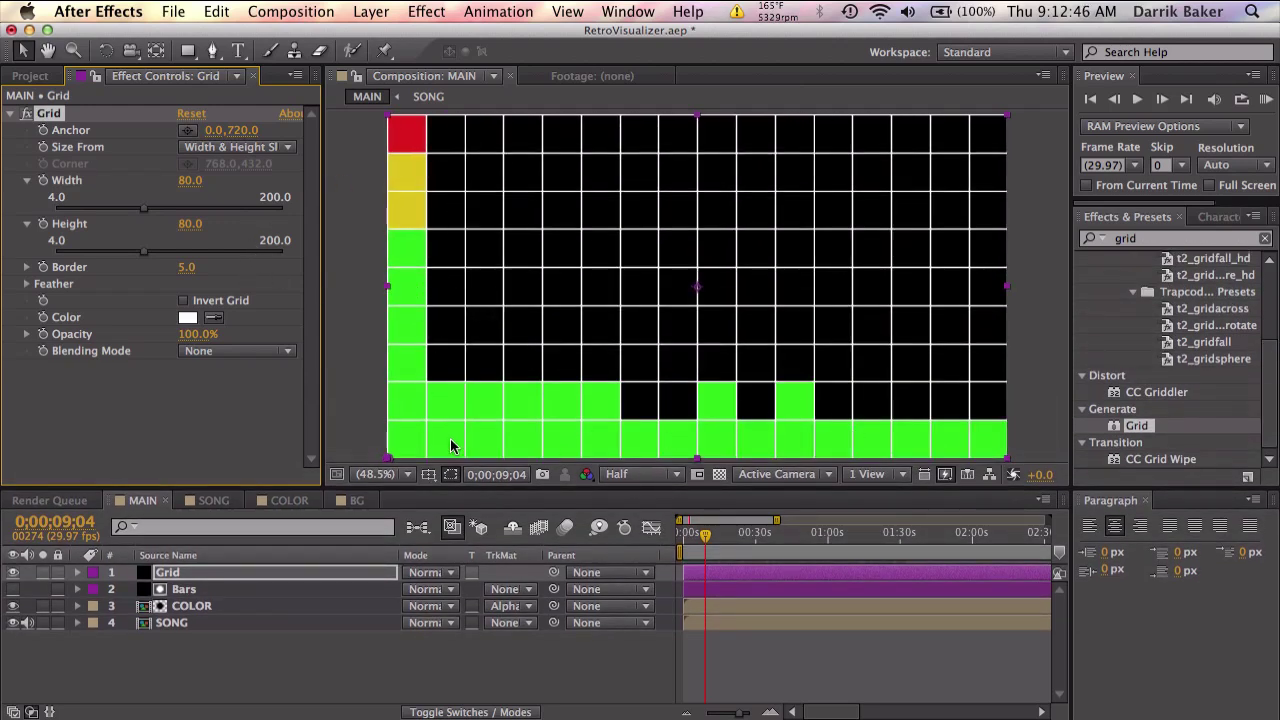
- Set the Grid layer's mode to Silhouette Alpha and check it against the transparency grid
{"action": "left_click", "coordinate": [438, 572]}
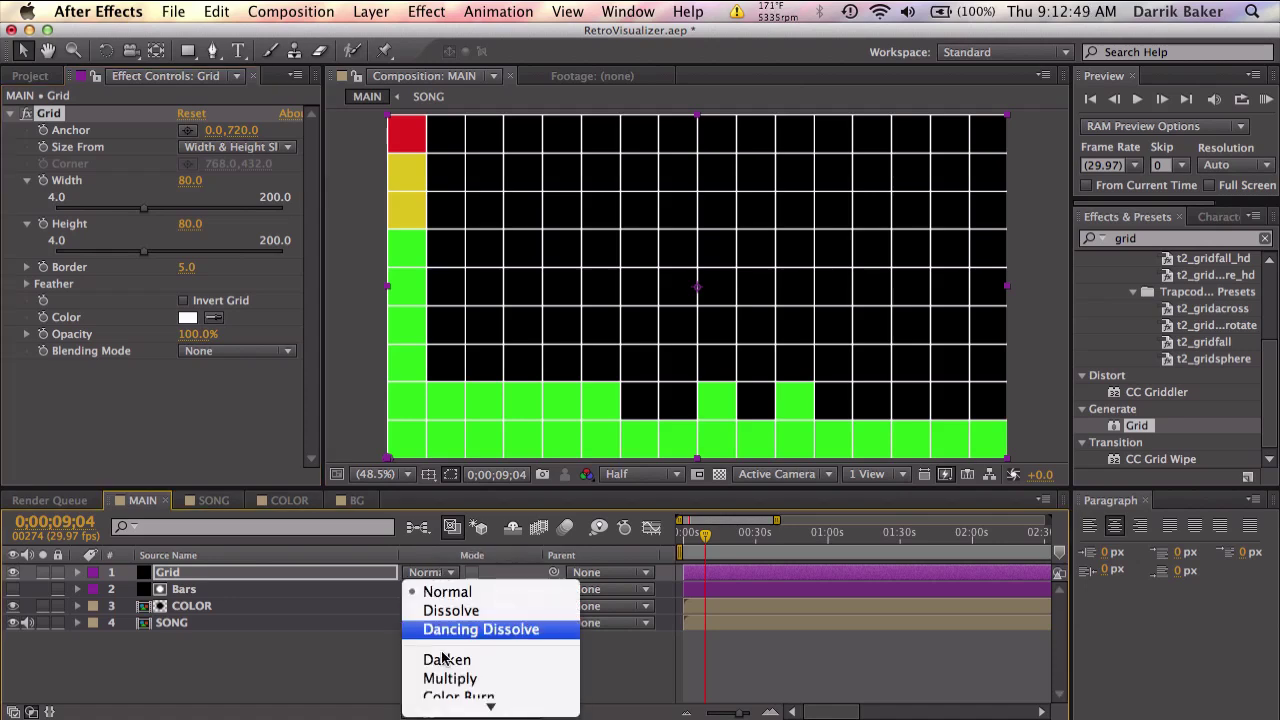
{"action": "scroll", "coordinate": [445, 657], "scroll_direction": "down", "scroll_amount": 10}
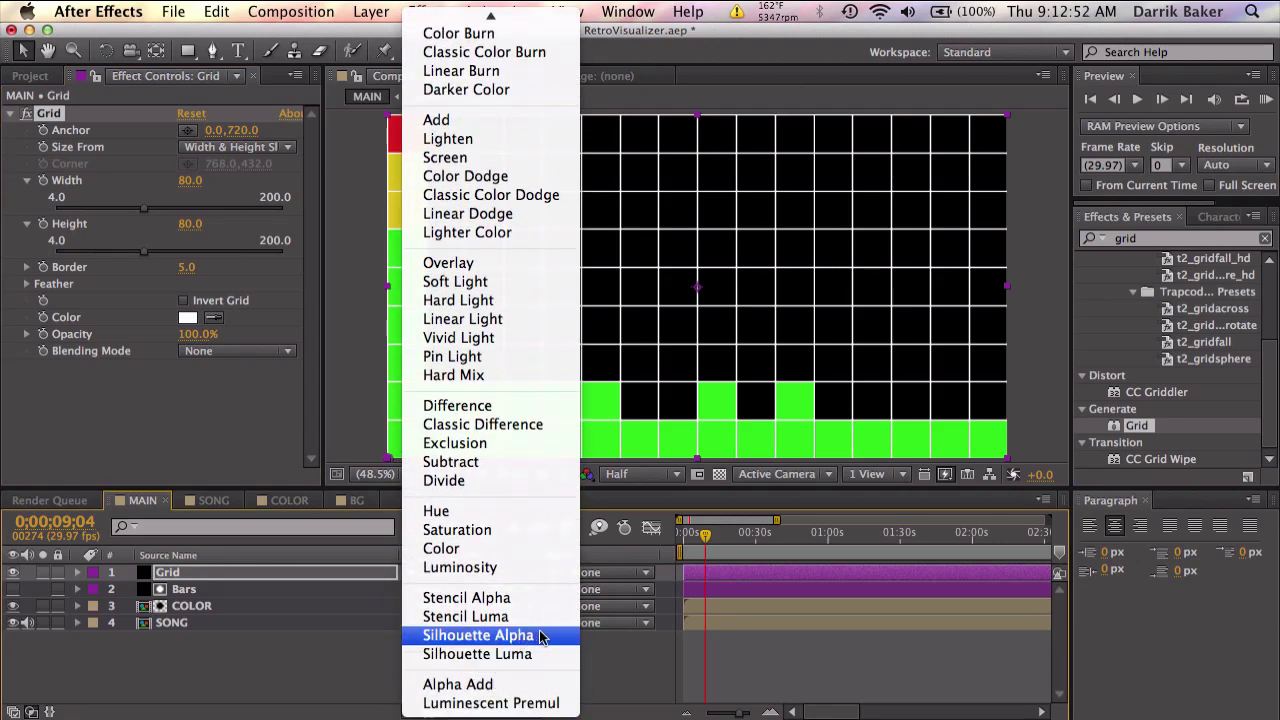
{"action": "left_click", "coordinate": [540, 636]}
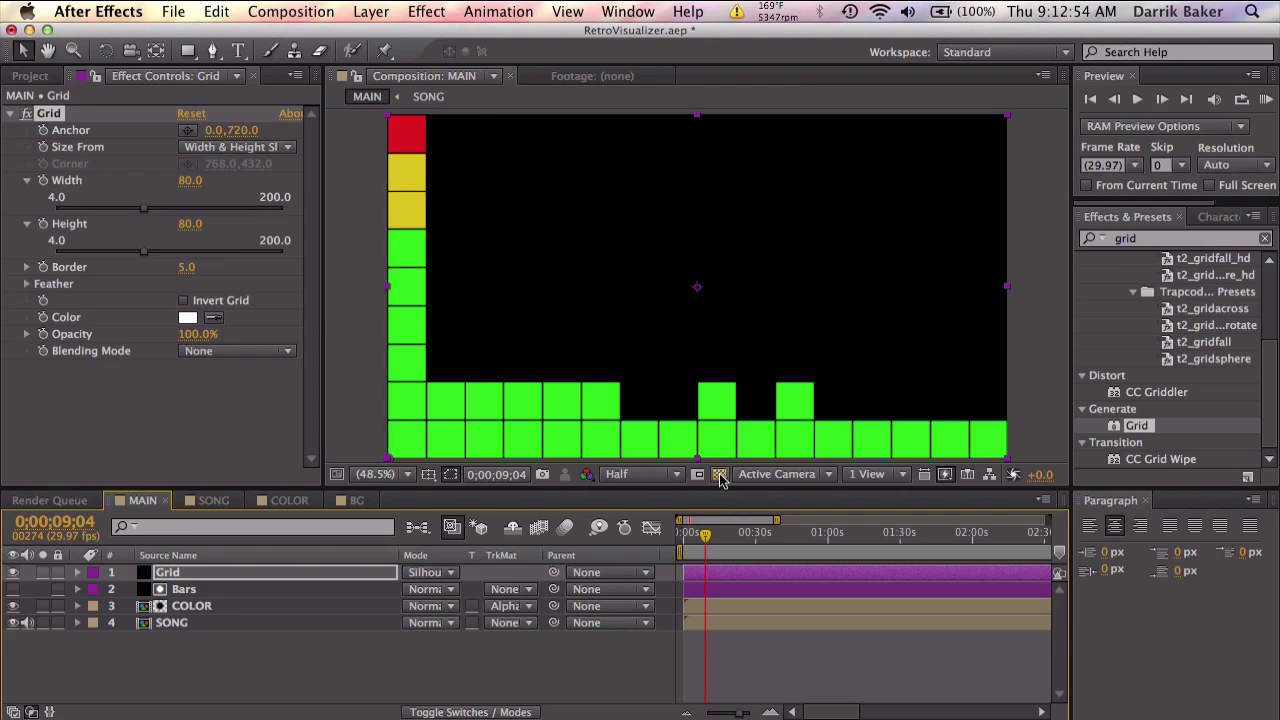
{"action": "left_click", "coordinate": [720, 475]}
{"action": "left_click", "coordinate": [720, 475]}
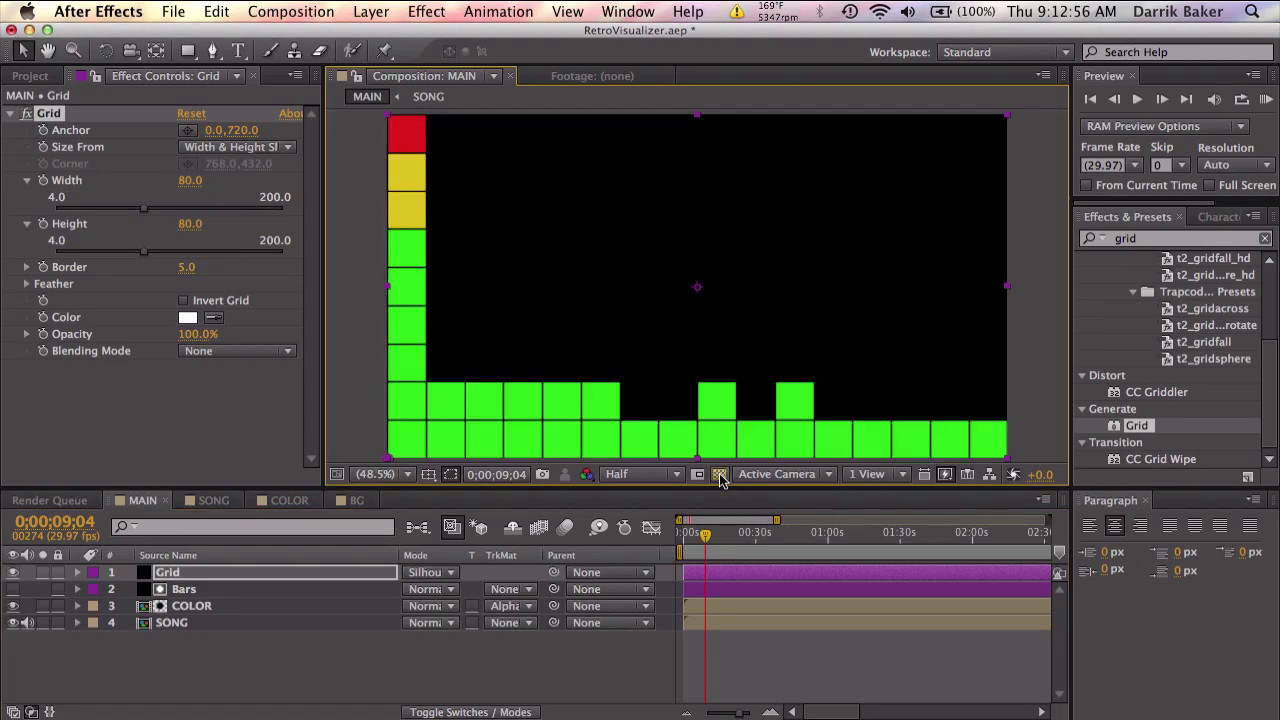
{"action": "left_click", "coordinate": [720, 475]}
{"action": "left_click", "coordinate": [720, 475]}
- Thicken the grid border to 10 and preview the blocks near 49 seconds
{"action": "left_click", "coordinate": [190, 270]}
{"action": "key", "text": "Return"}
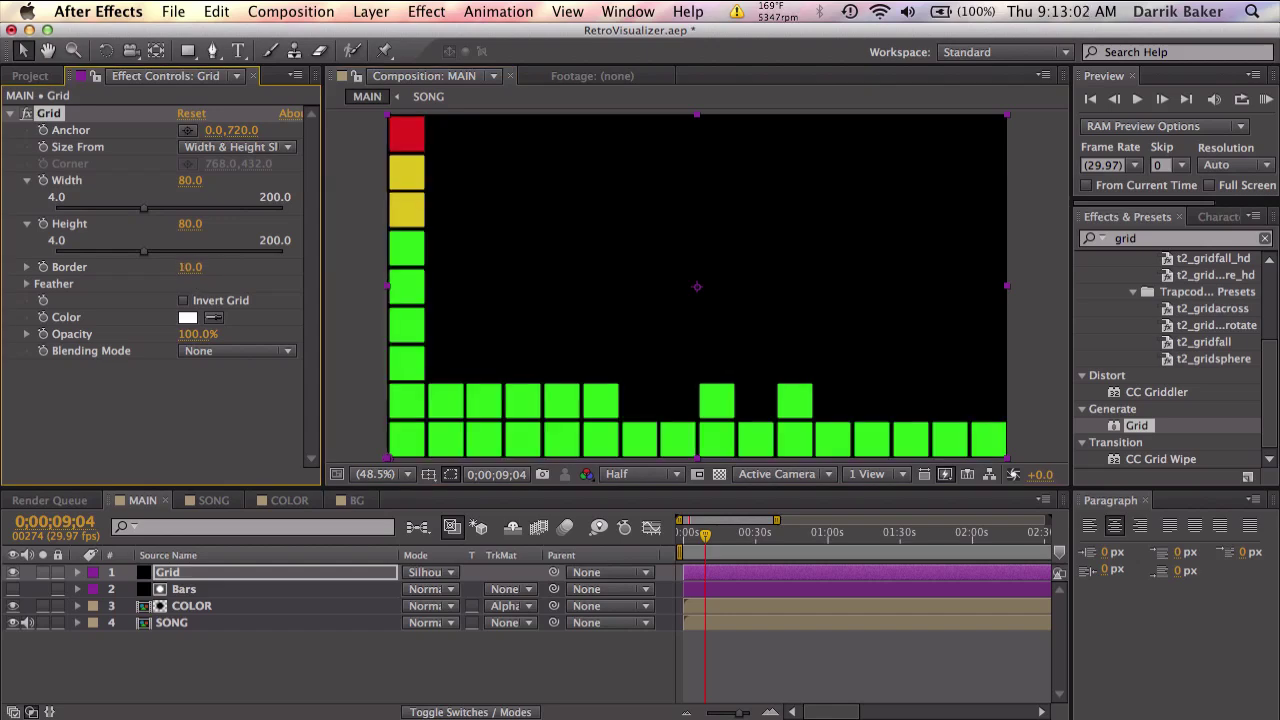
{"action": "left_click_drag", "start_coordinate": [697, 540], "coordinate": [772, 543]}
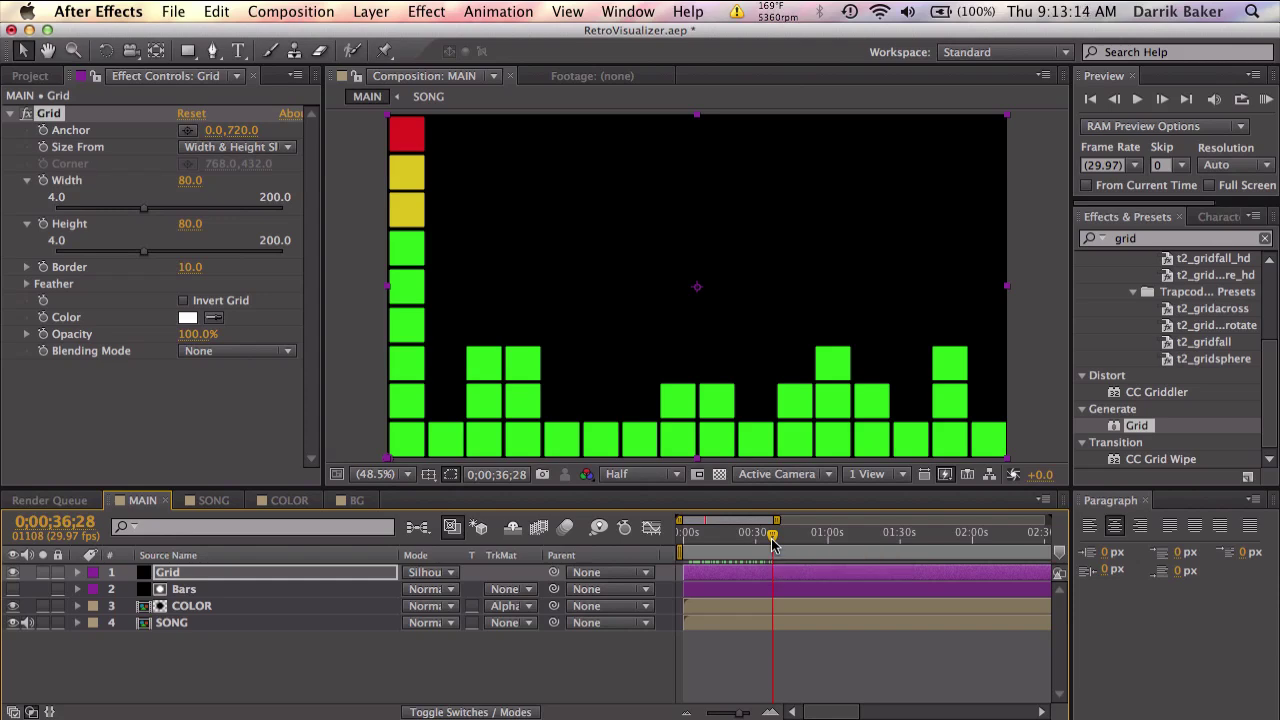
{"action": "mouse_move", "coordinate": [772, 543]}
{"action": "left_mouse_down"}
{"action": "mouse_move", "coordinate": [814, 543]}
{"action": "mouse_move", "coordinate": [802, 543]}
{"action": "left_mouse_up"}
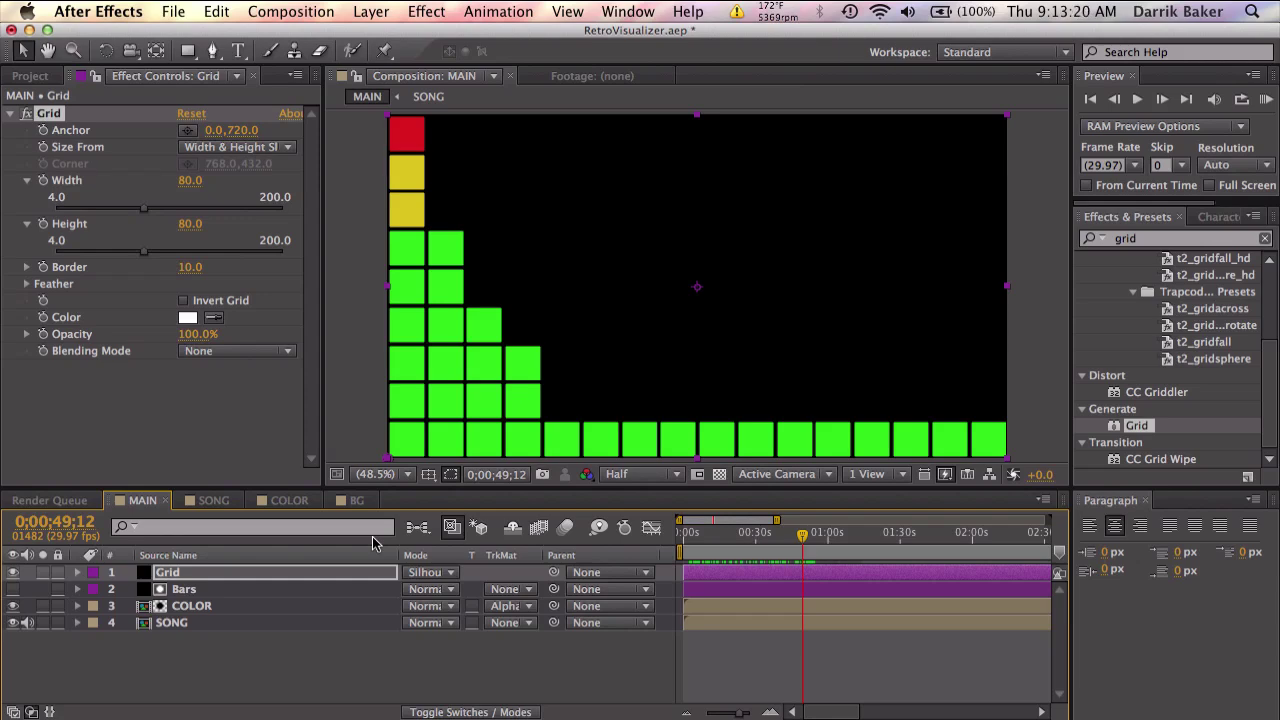
{"action": "left_click", "coordinate": [195, 577]}
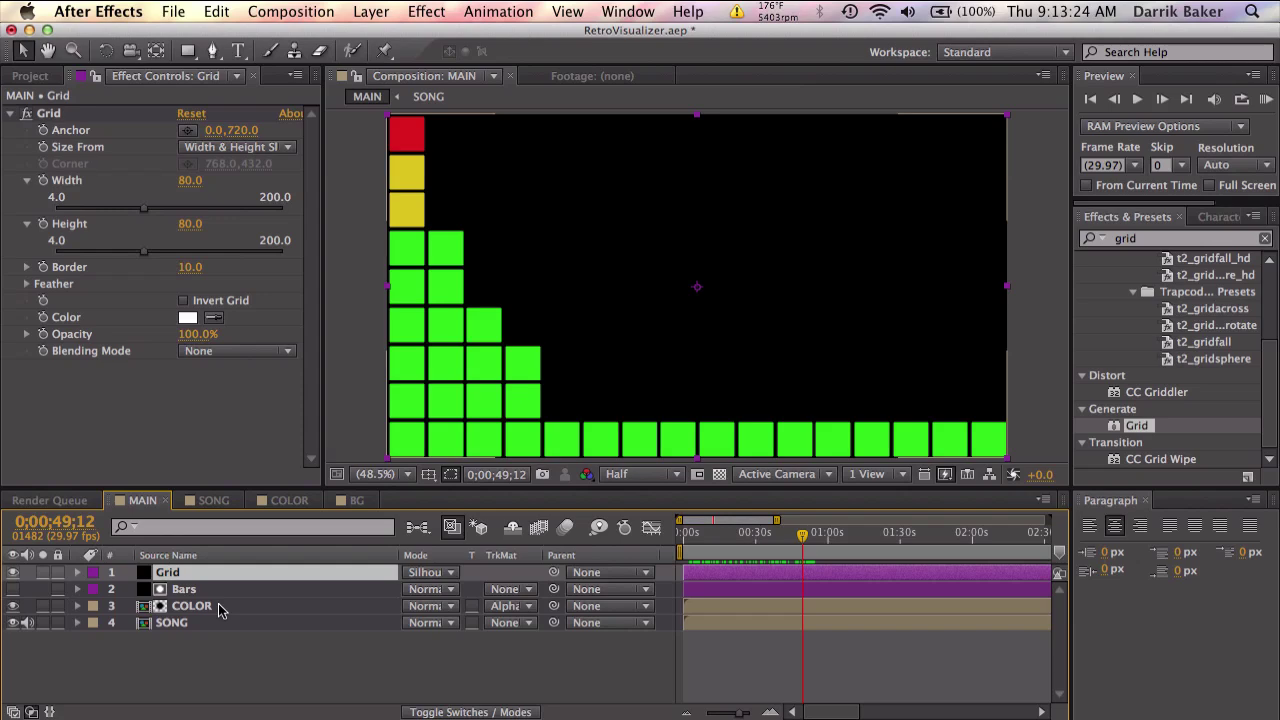
- Pre-compose all four layers as 'Retro Bars', then search effects for 'polar'
{"action": "left_click", "coordinate": [216, 606], "text": "shift"}
{"action": "left_click", "coordinate": [371, 11]}
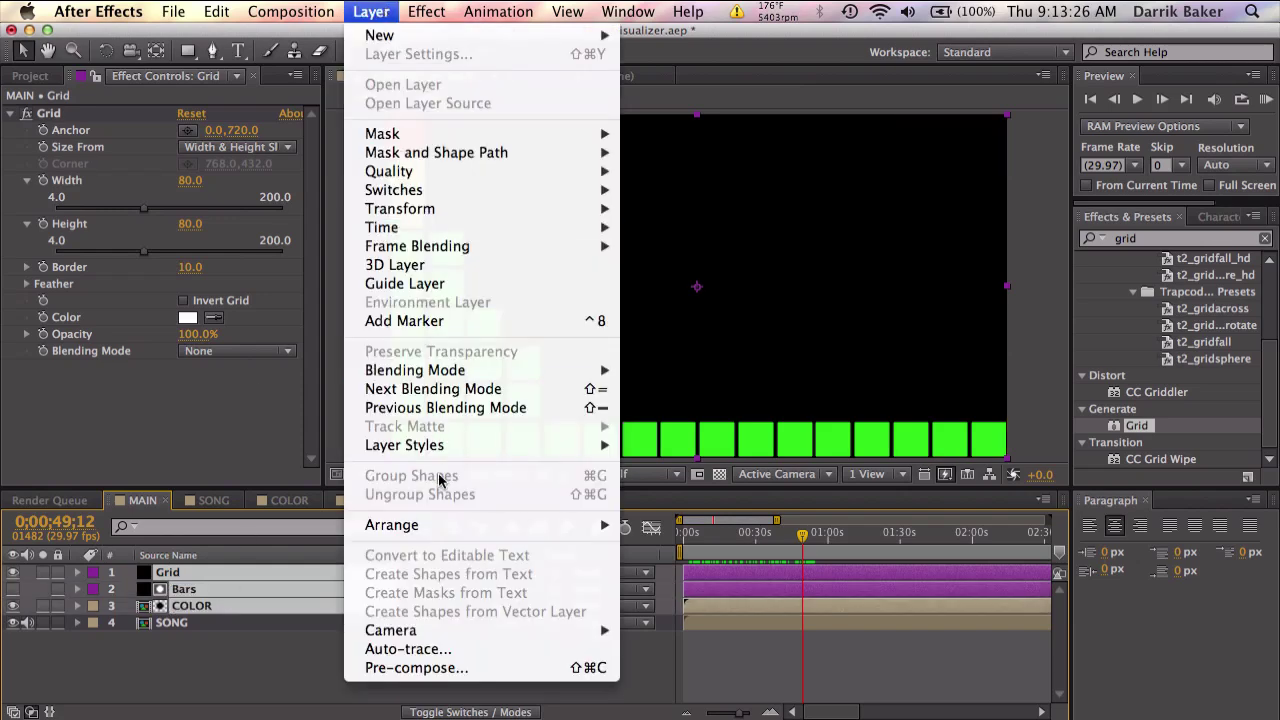
{"action": "left_click", "coordinate": [440, 668]}
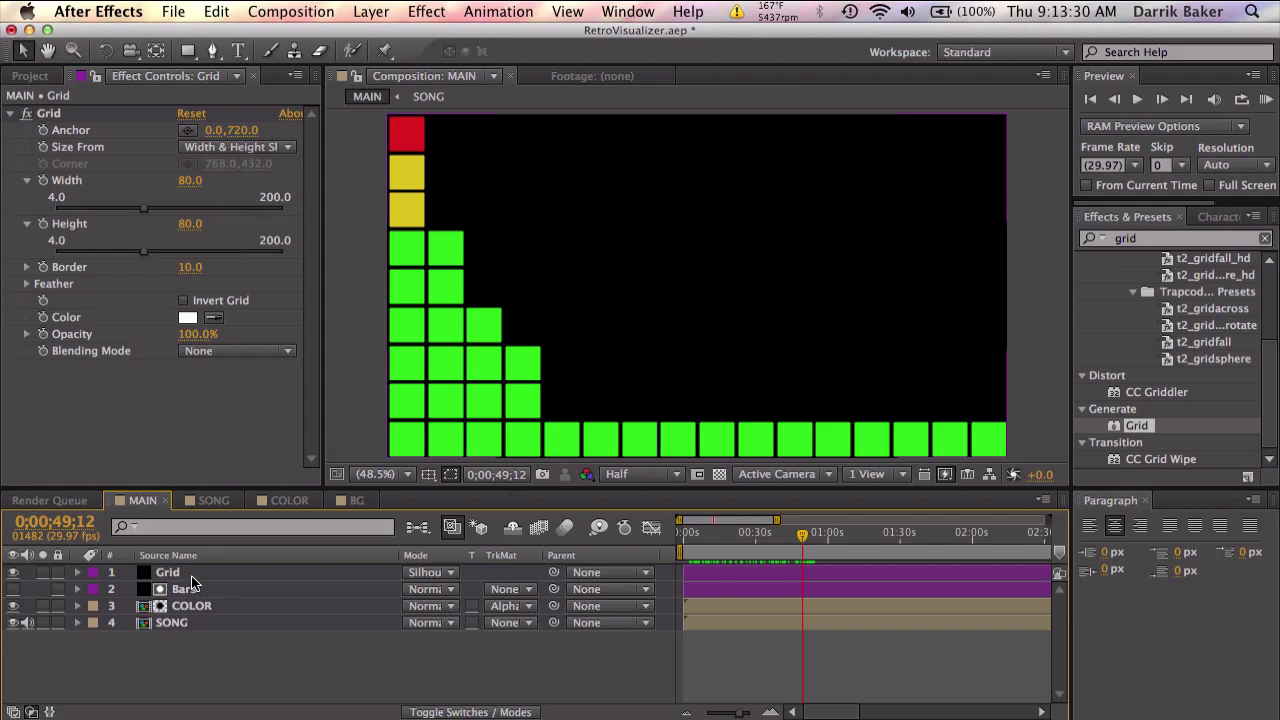
{"action": "left_click", "coordinate": [212, 620], "text": "shift"}
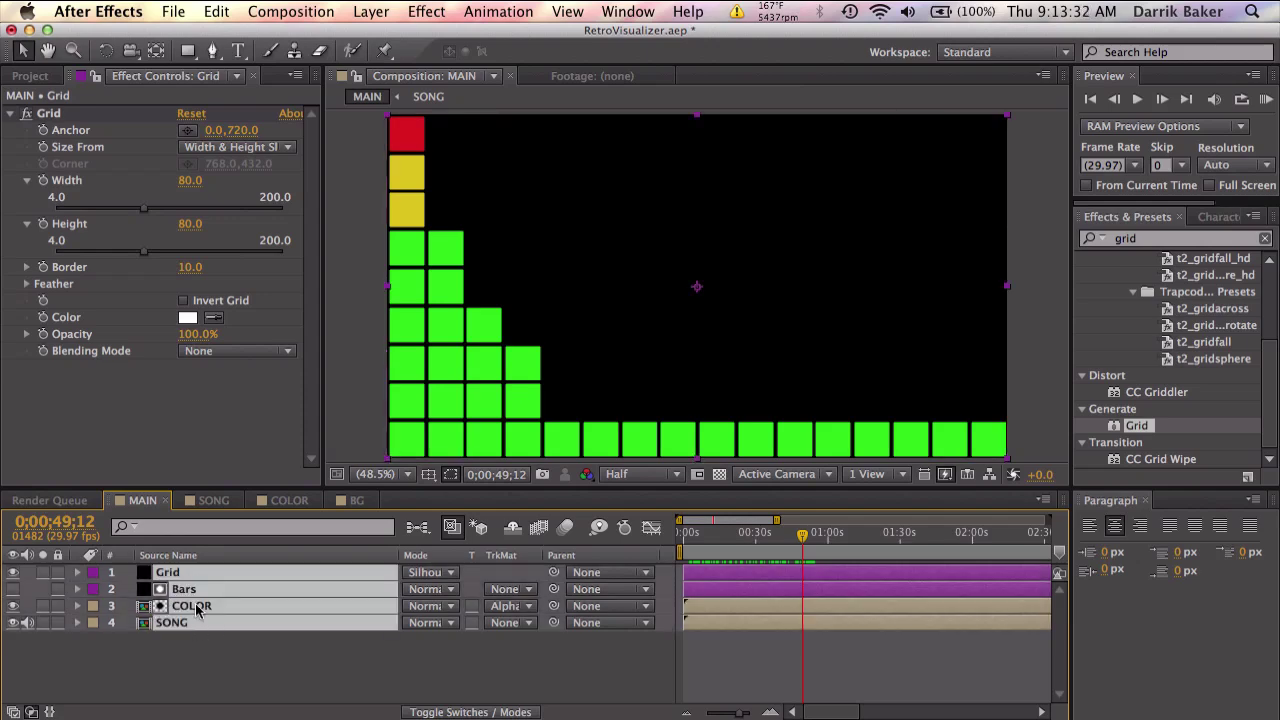
{"action": "left_click", "coordinate": [366, 11]}
{"action": "left_click", "coordinate": [519, 668]}
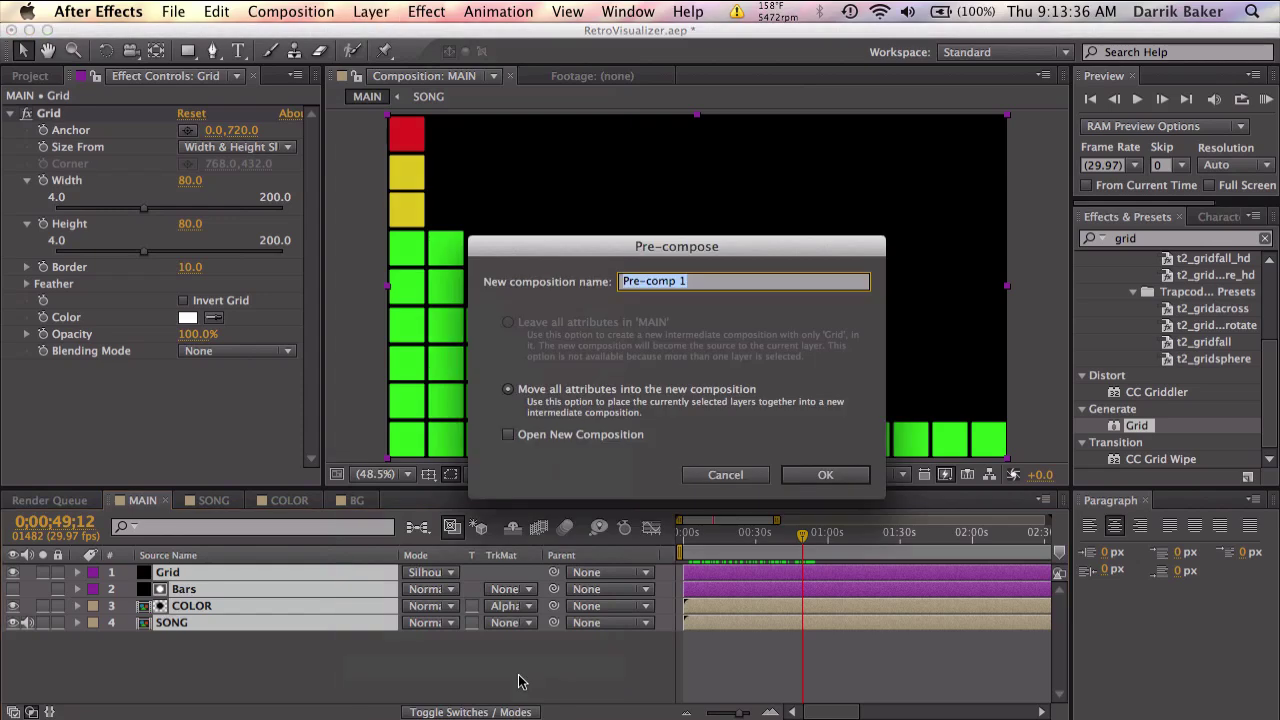
{"action": "type", "text": "Retro Bars"}
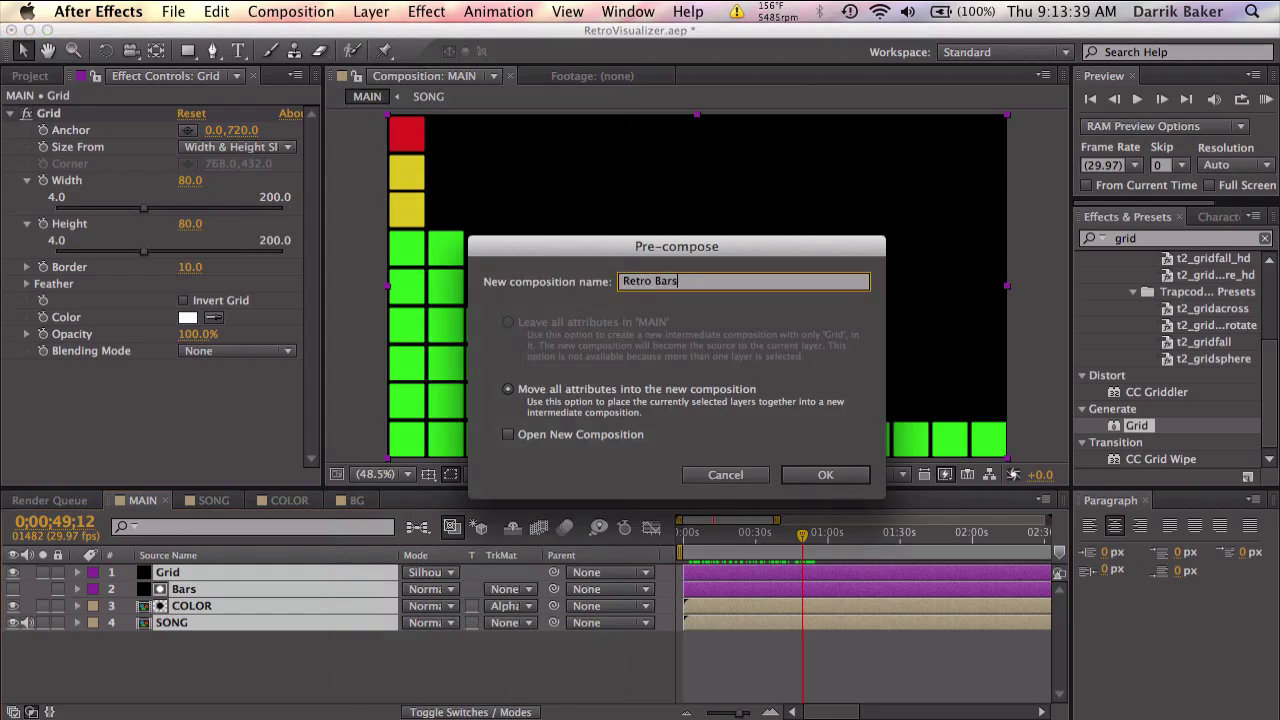
{"action": "key", "text": "Return"}
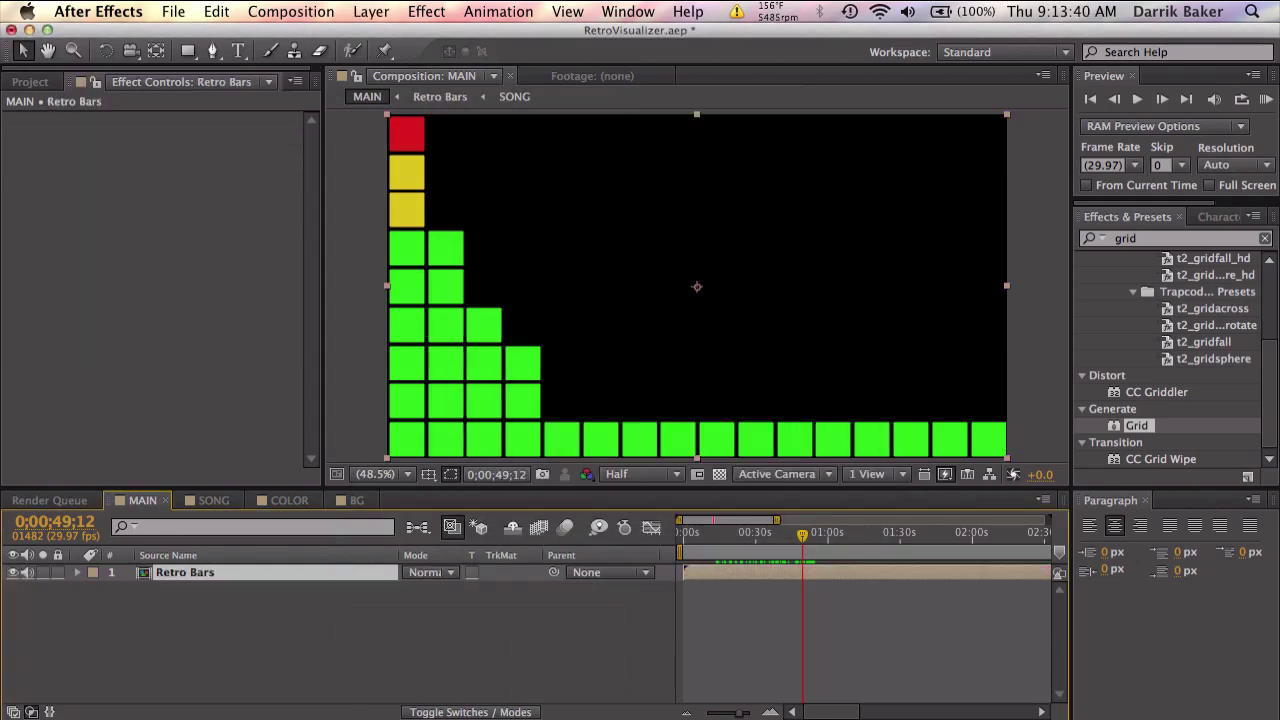
{"action": "double_click", "coordinate": [1125, 238]}
{"action": "type", "text": "po"}
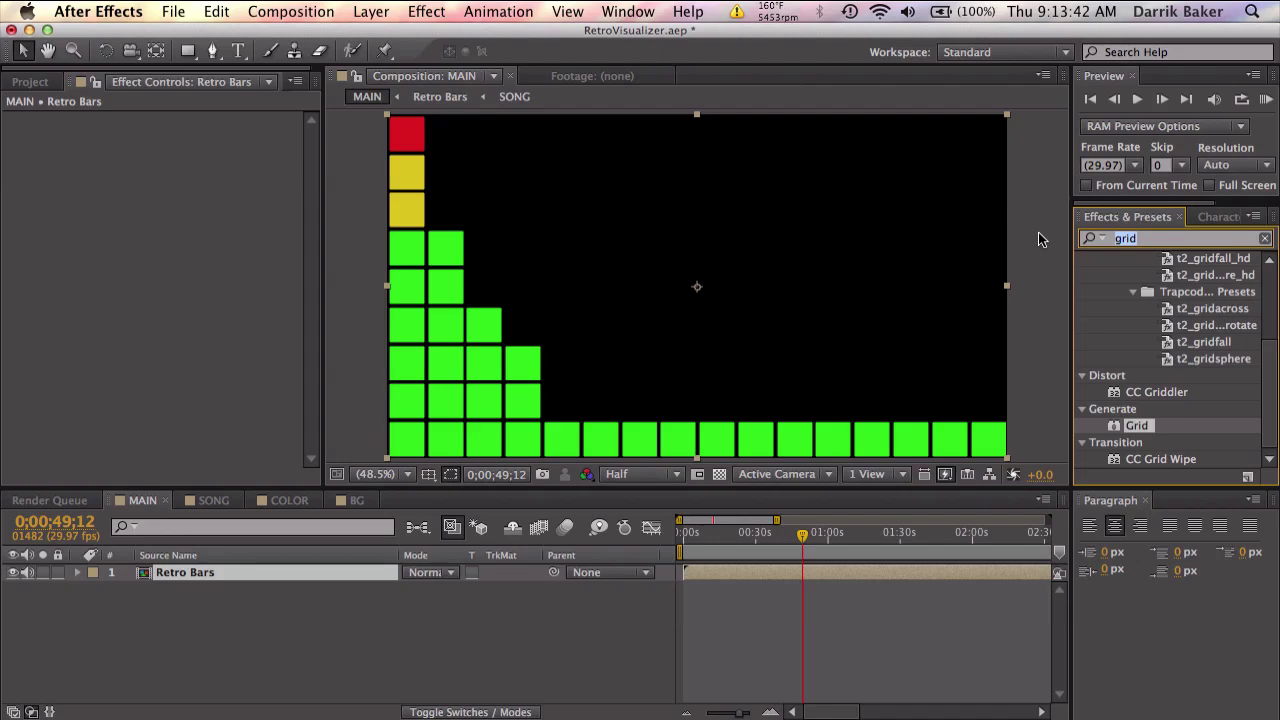
{"action": "type", "text": "lar"}
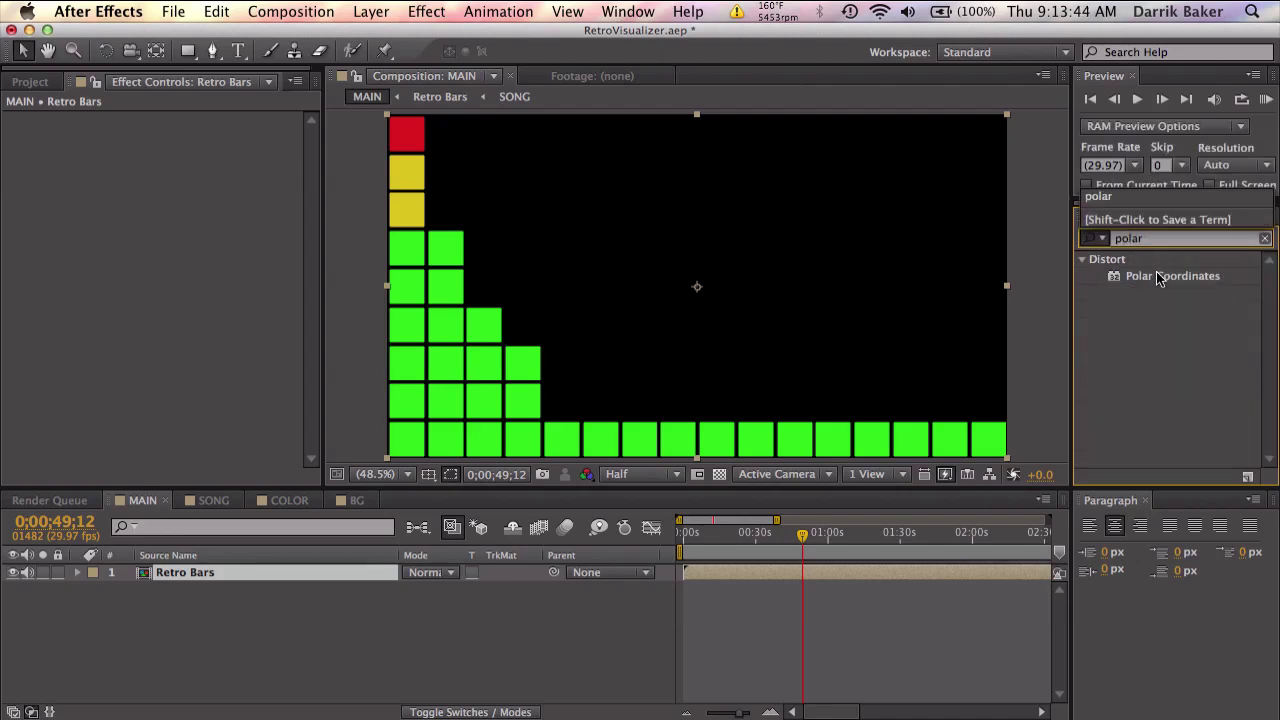
- Apply Polar Coordinates with Rect to Polar at 100% interpolation, then disable it
{"action": "left_click_drag", "start_coordinate": [1160, 276], "coordinate": [785, 287]}
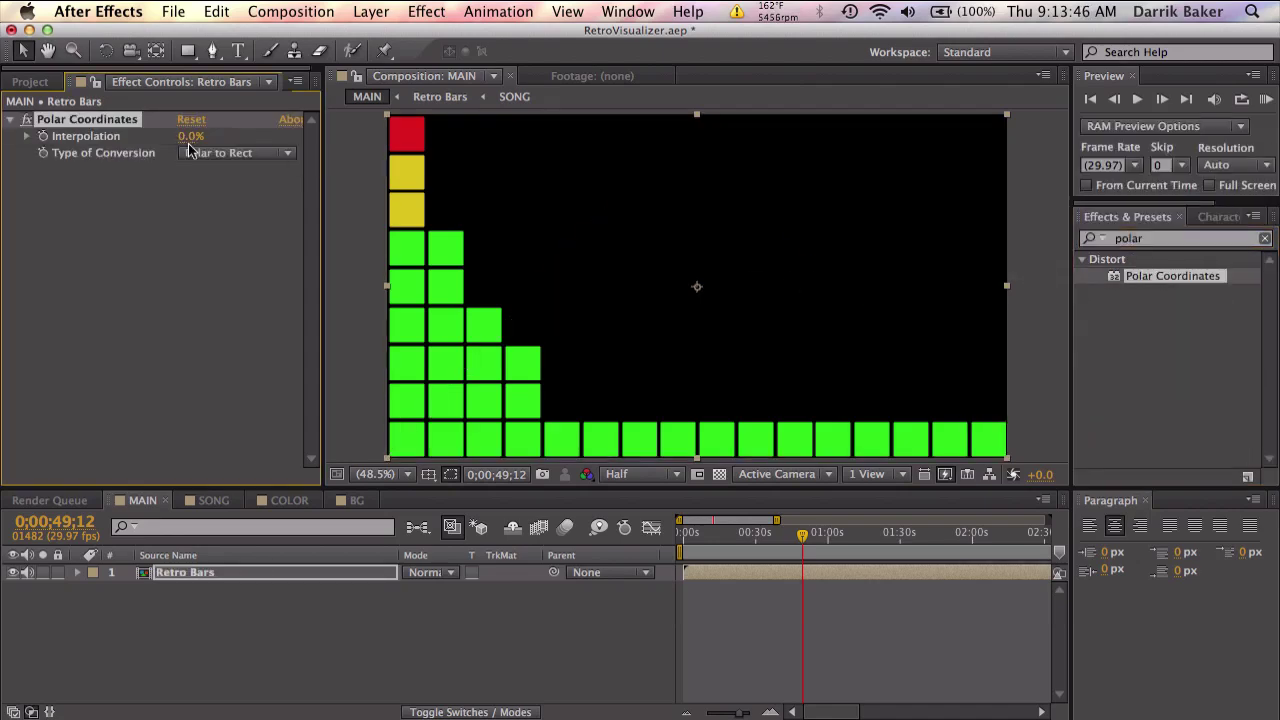
{"action": "left_click", "coordinate": [196, 155]}
{"action": "left_click", "coordinate": [200, 177]}
{"action": "left_click_drag", "start_coordinate": [191, 136], "coordinate": [313, 135]}
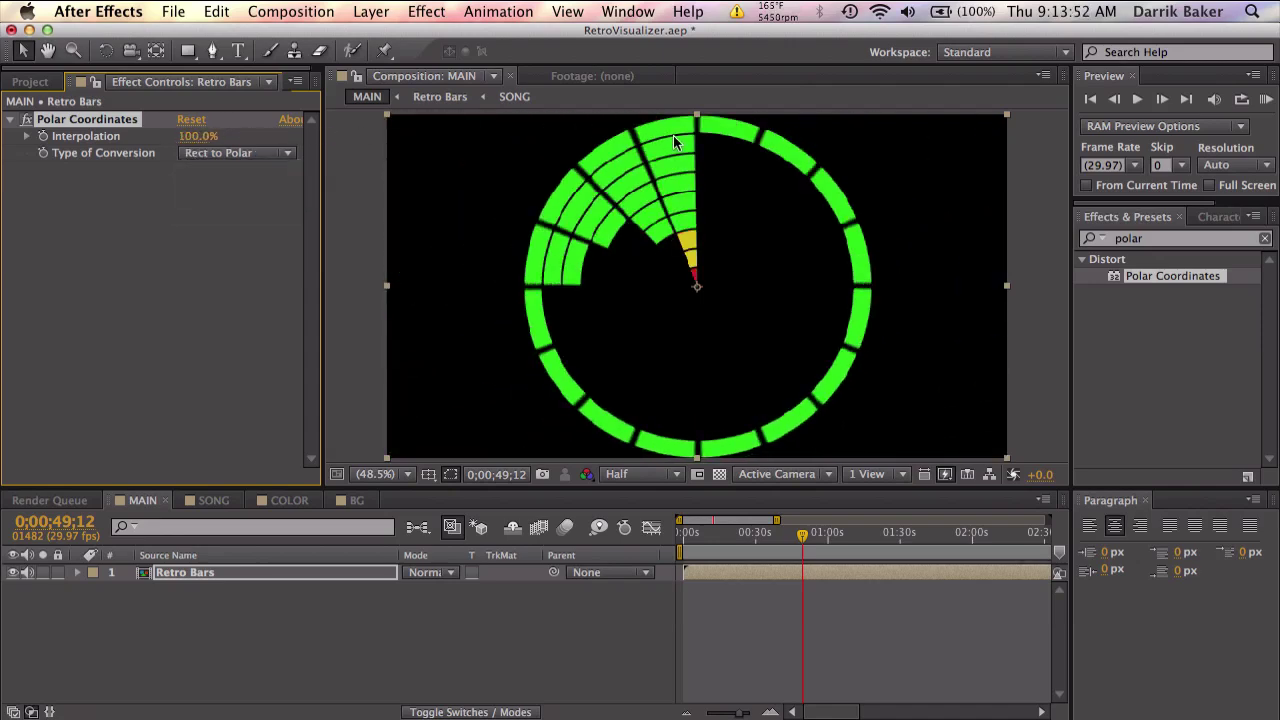
{"action": "left_click", "coordinate": [27, 119]}
- Add a Transform effect with non-uniform scale and Scale Height -50 to flip and halve the bars
{"action": "left_click", "coordinate": [1180, 238]}
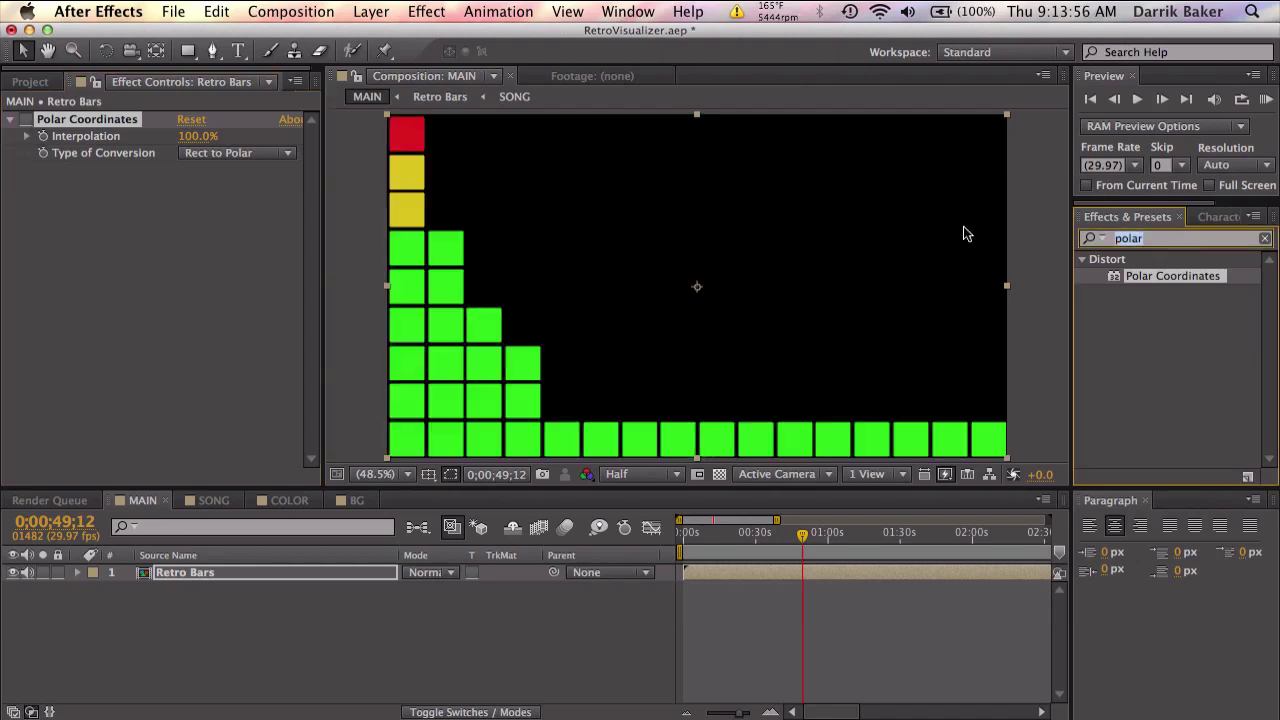
{"action": "type", "text": "trans"}
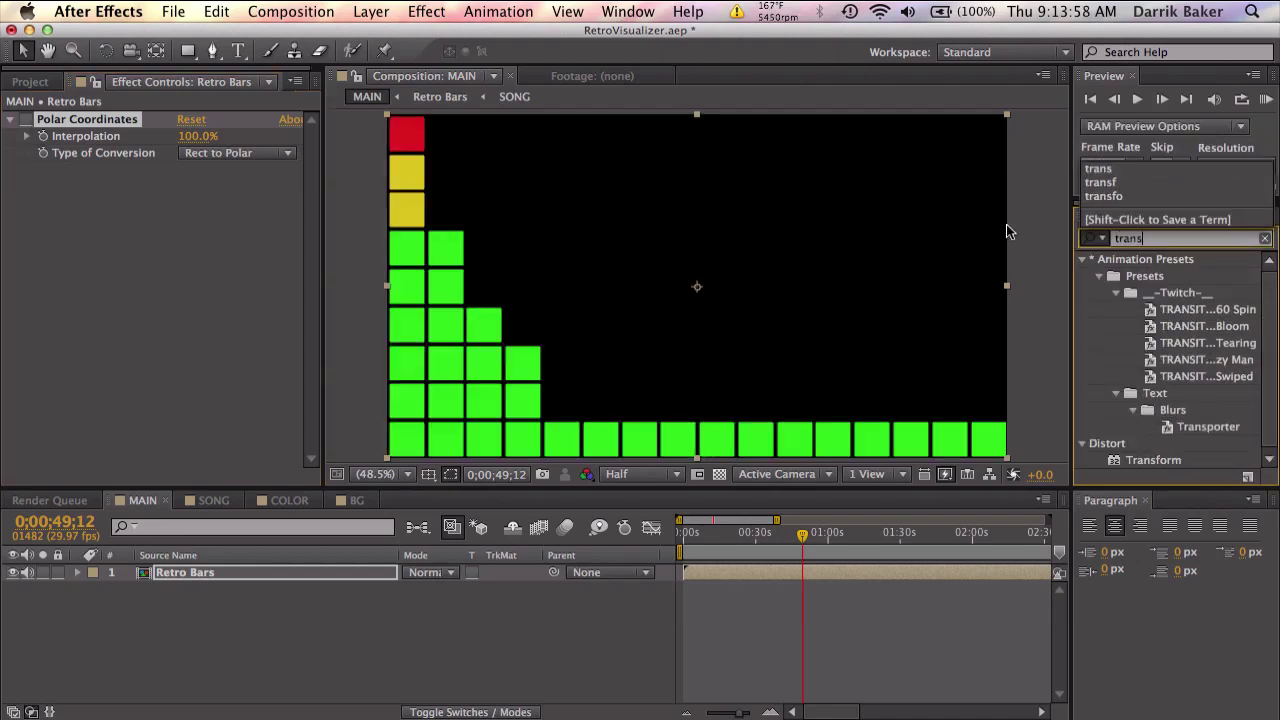
{"action": "type", "text": "f"}
{"action": "left_click_drag", "start_coordinate": [1168, 280], "coordinate": [127, 122]}
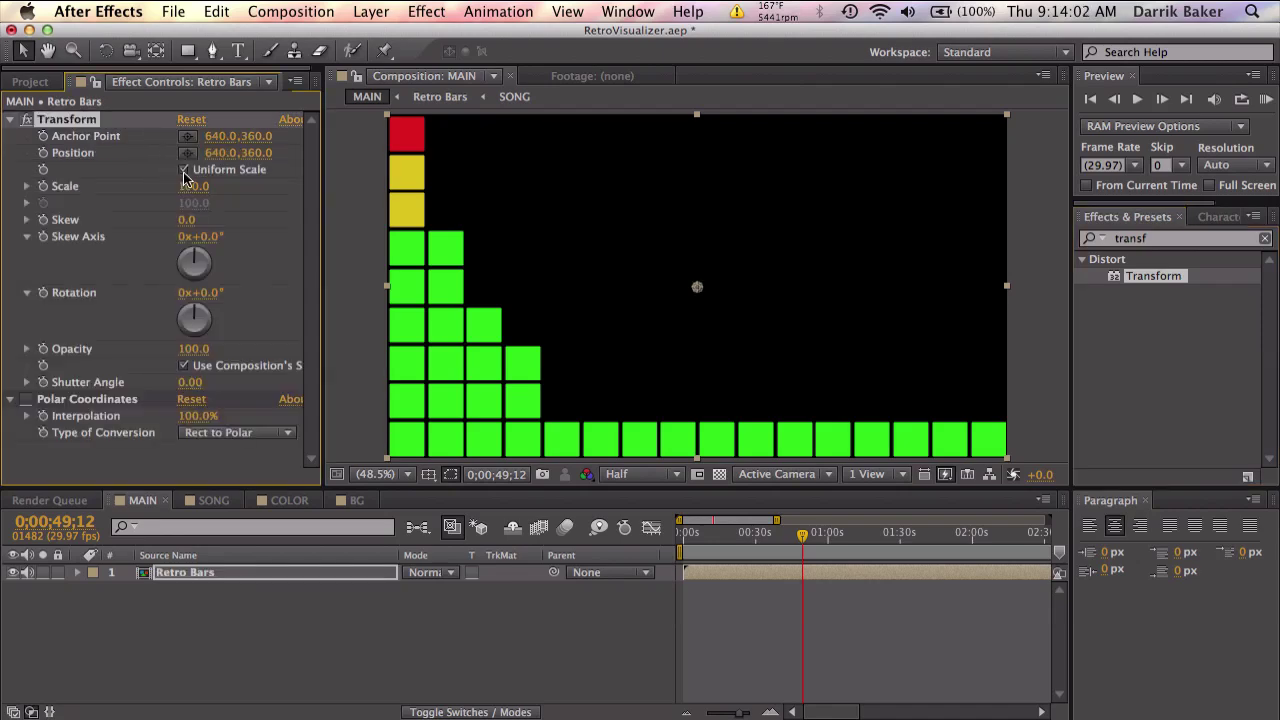
{"action": "left_click", "coordinate": [183, 170]}
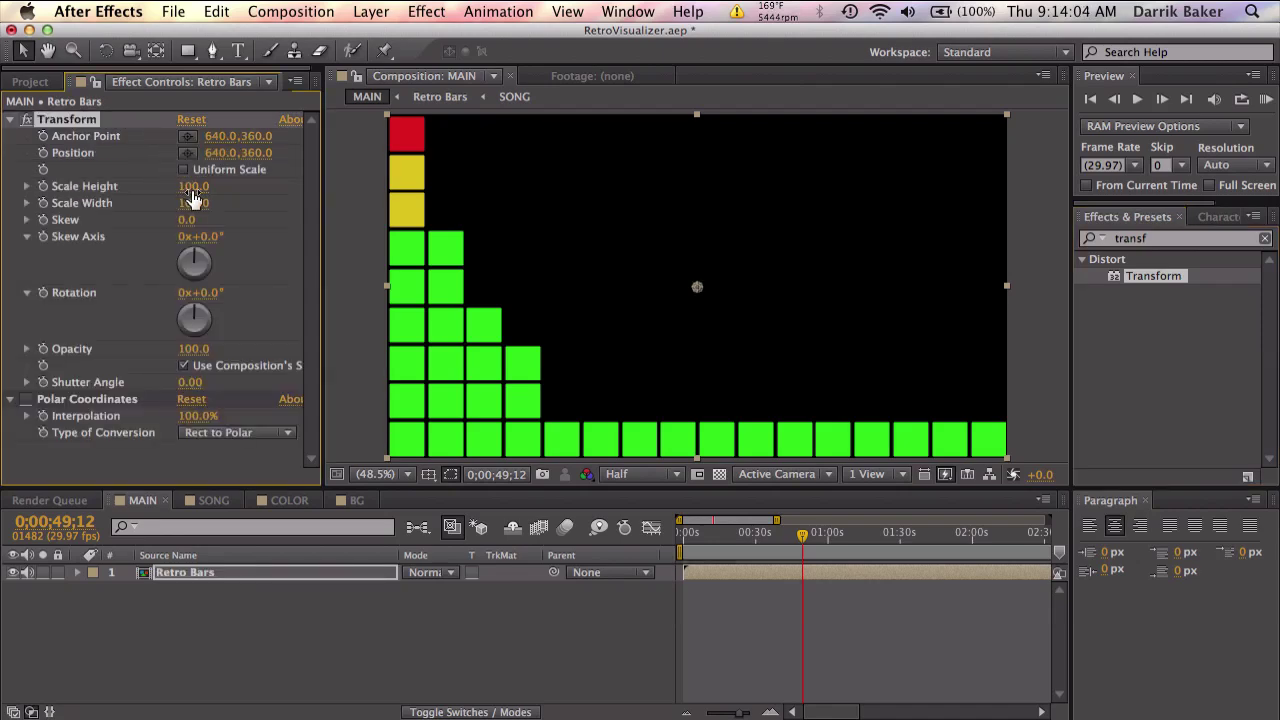
{"action": "left_click", "coordinate": [194, 187]}
{"action": "type", "text": "-"}
{"action": "key", "text": "Return"}
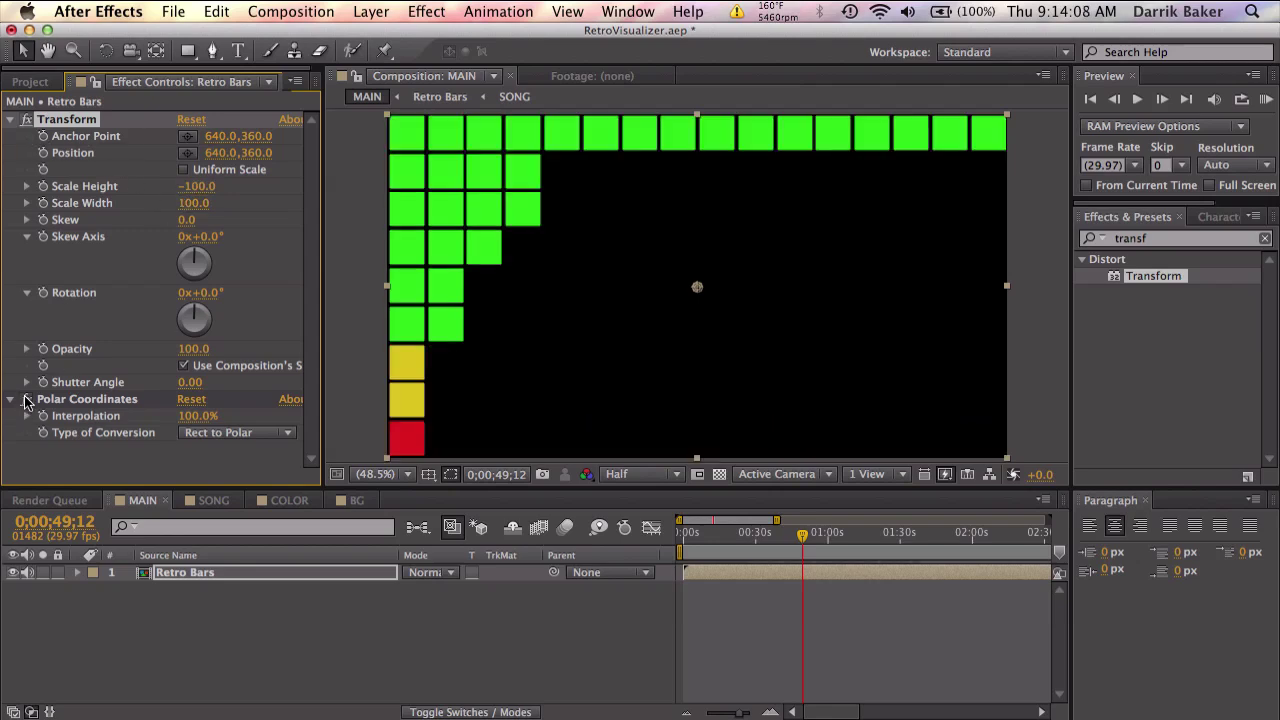
{"action": "left_click", "coordinate": [28, 400]}
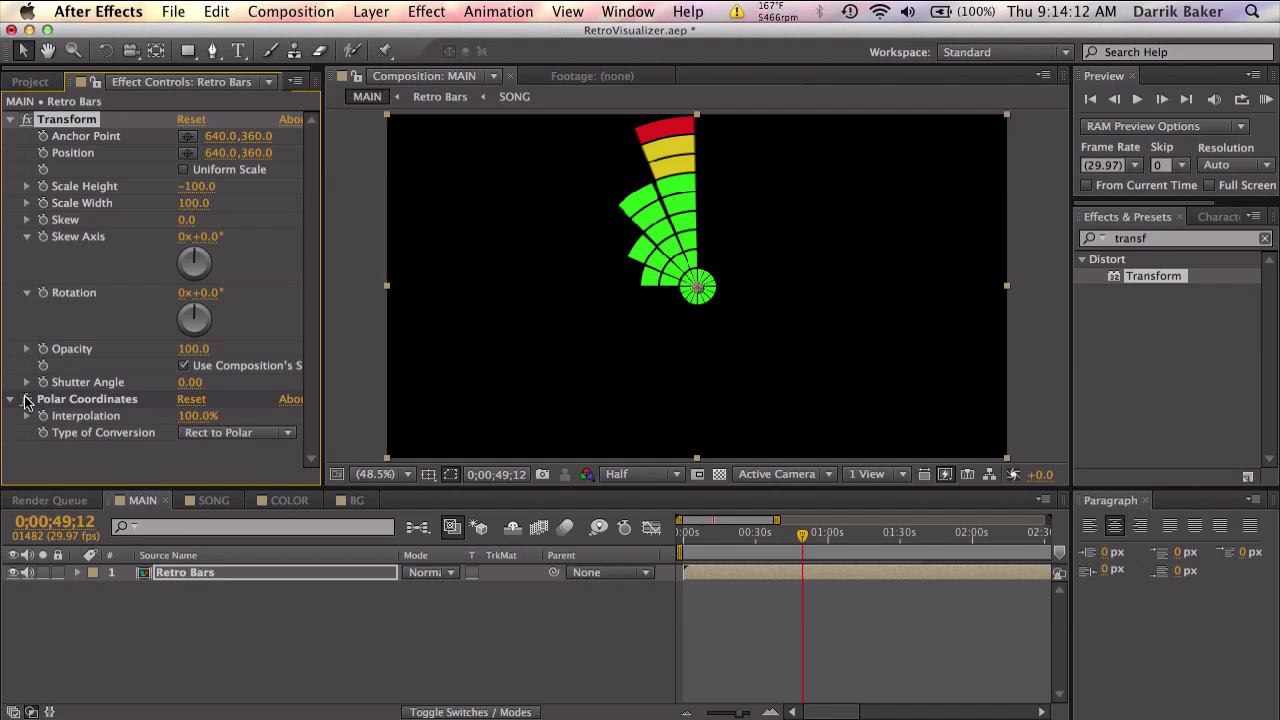
{"action": "left_click", "coordinate": [28, 400]}
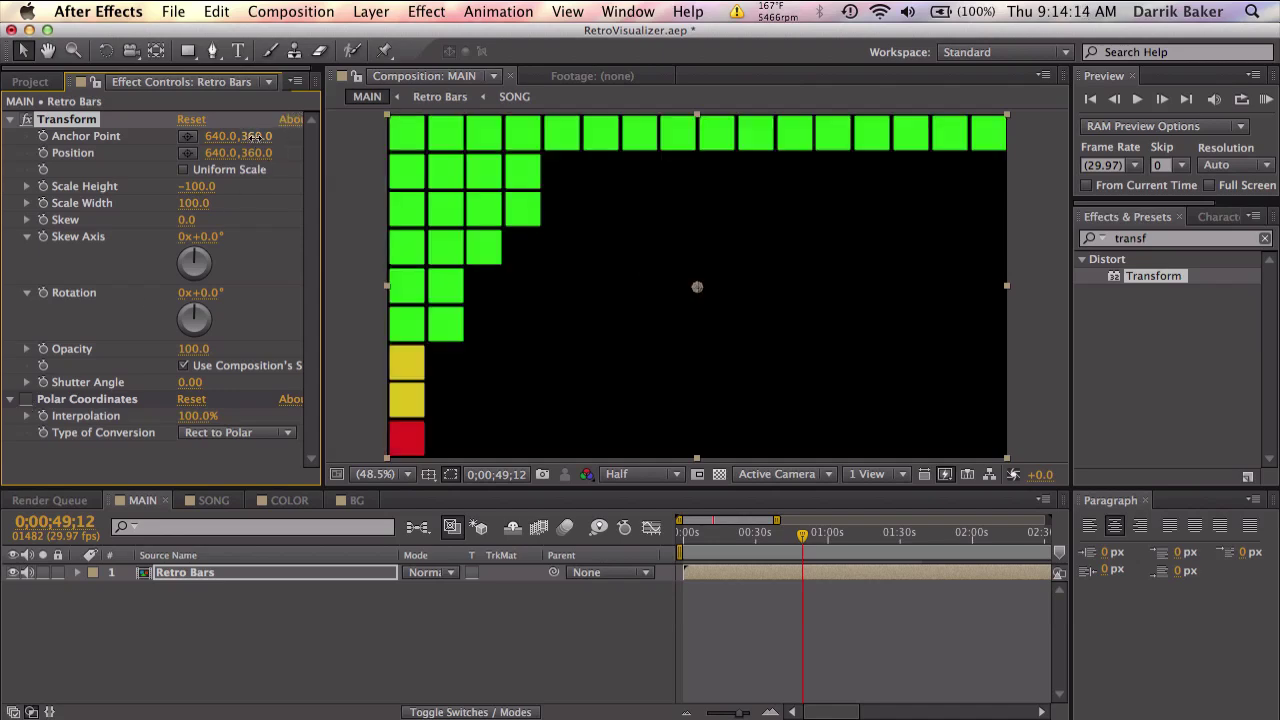
{"action": "left_click", "coordinate": [248, 222]}
{"action": "left_click", "coordinate": [197, 186]}
{"action": "type", "text": "-50"}
{"action": "key", "text": "Return"}
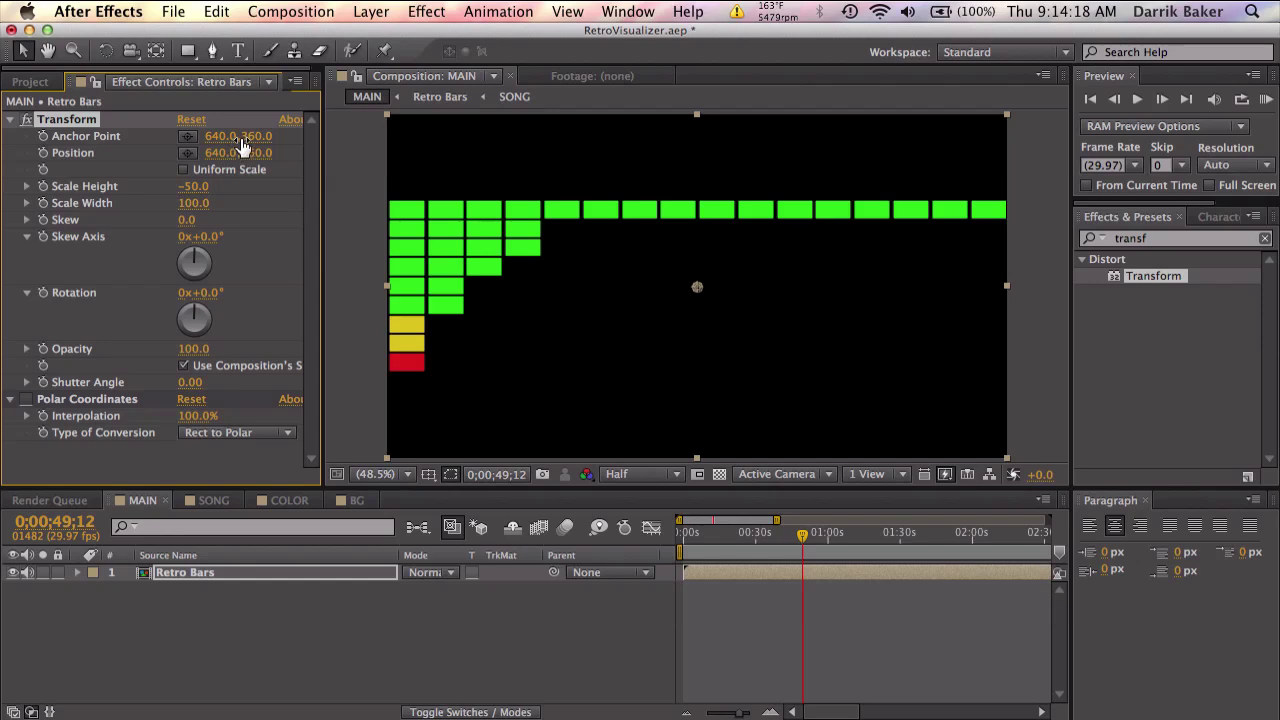
- Set Transform Position Y to 540, re-enable Polar Coordinates, and scrub to preview the ring
{"action": "left_click_drag", "start_coordinate": [255, 153], "coordinate": [430, 157]}
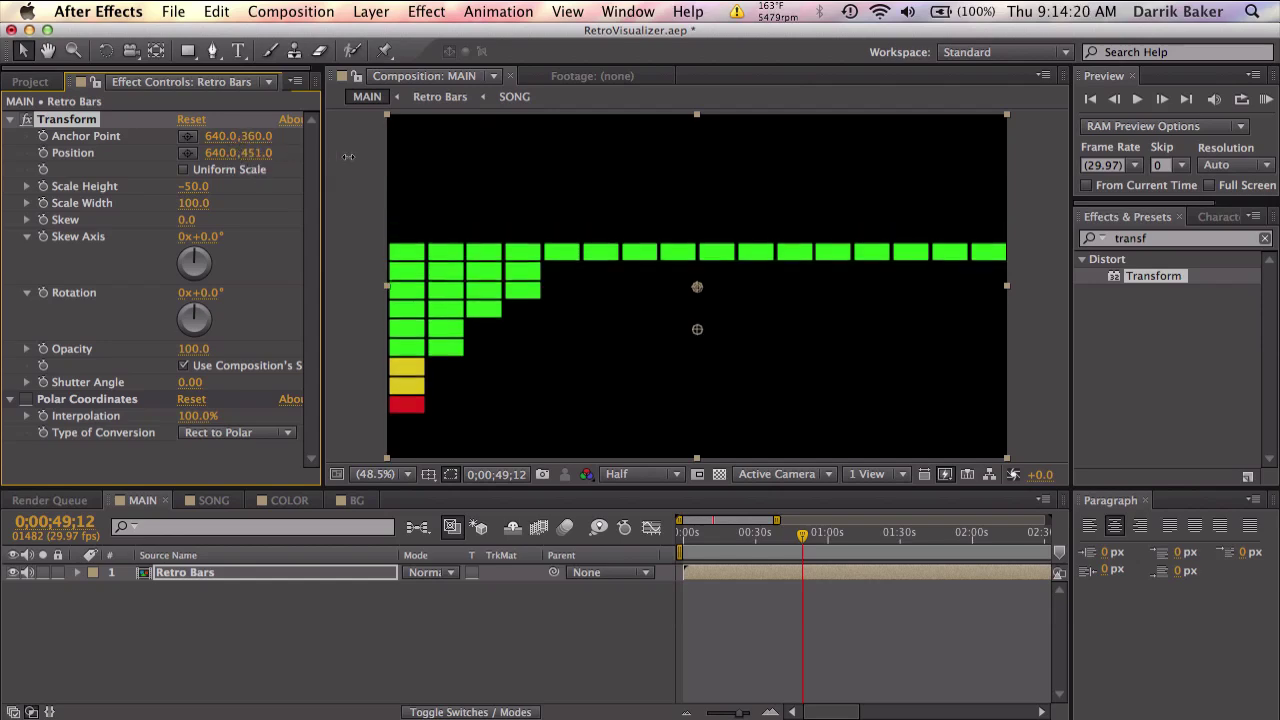
{"action": "left_click", "coordinate": [257, 153]}
{"action": "type", "text": "540"}
{"action": "key", "text": "Return"}
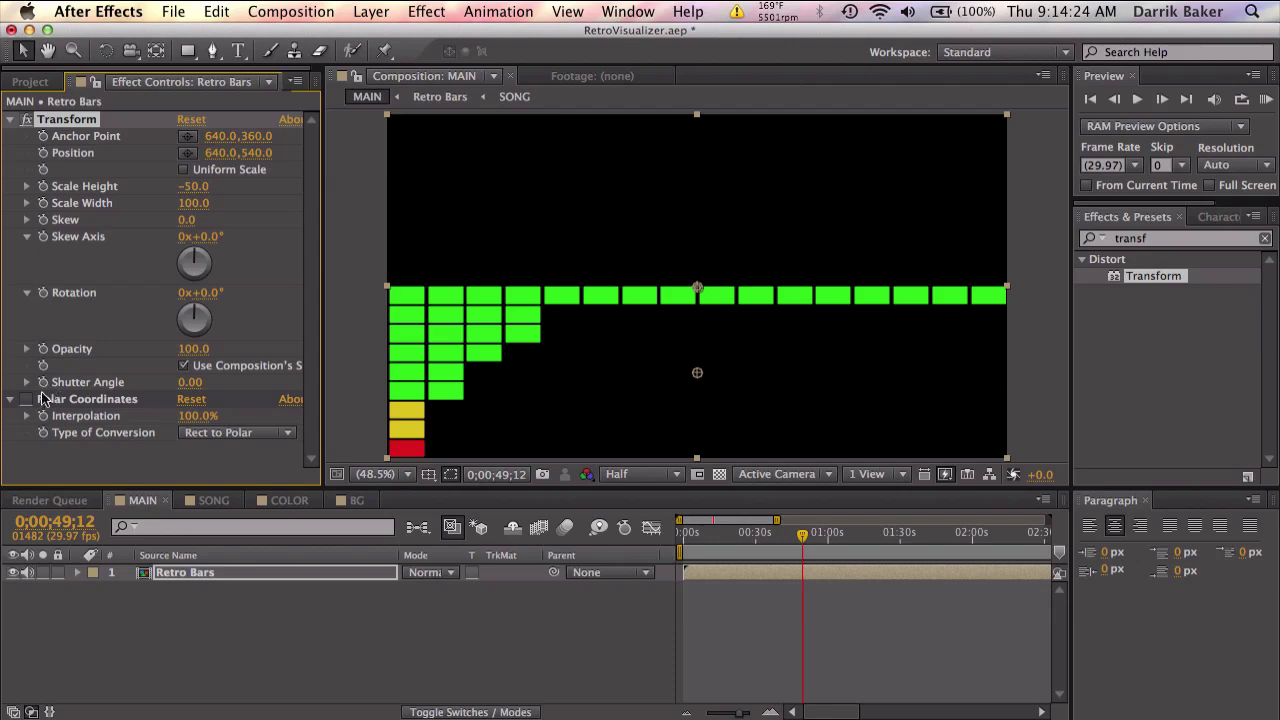
{"action": "left_click", "coordinate": [27, 399]}
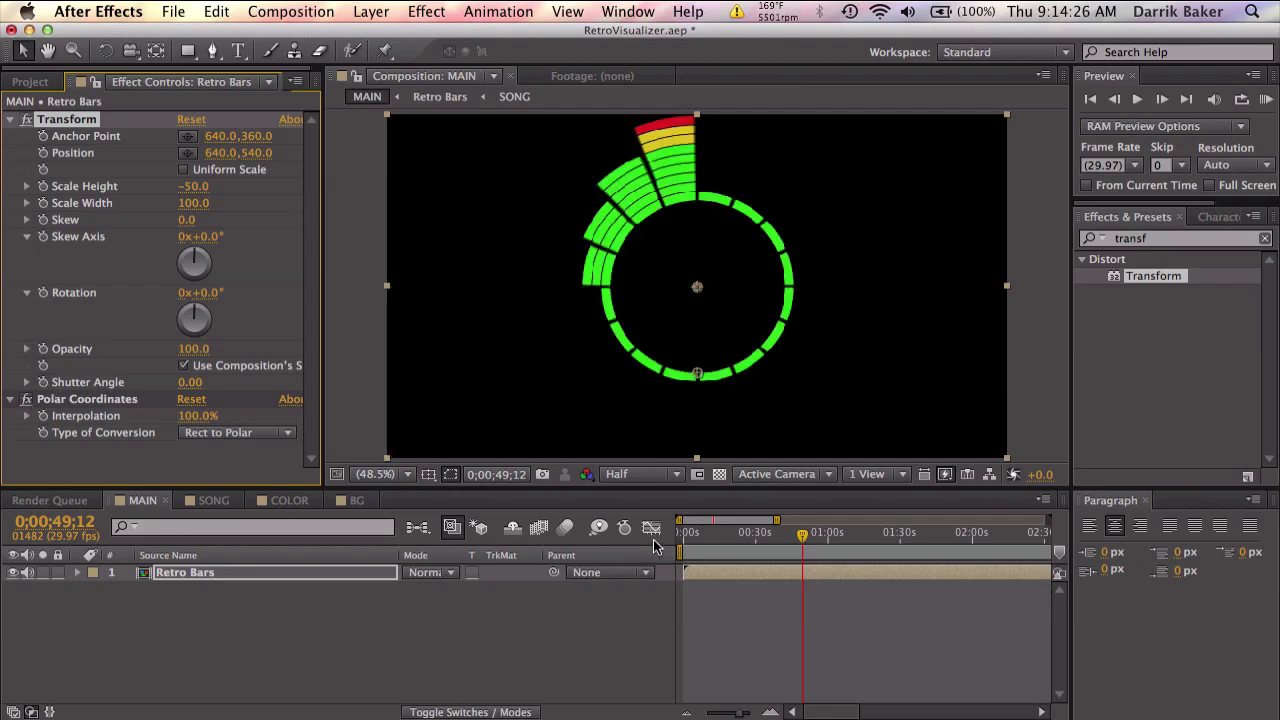
{"action": "left_click_drag", "start_coordinate": [702, 540], "coordinate": [807, 546]}
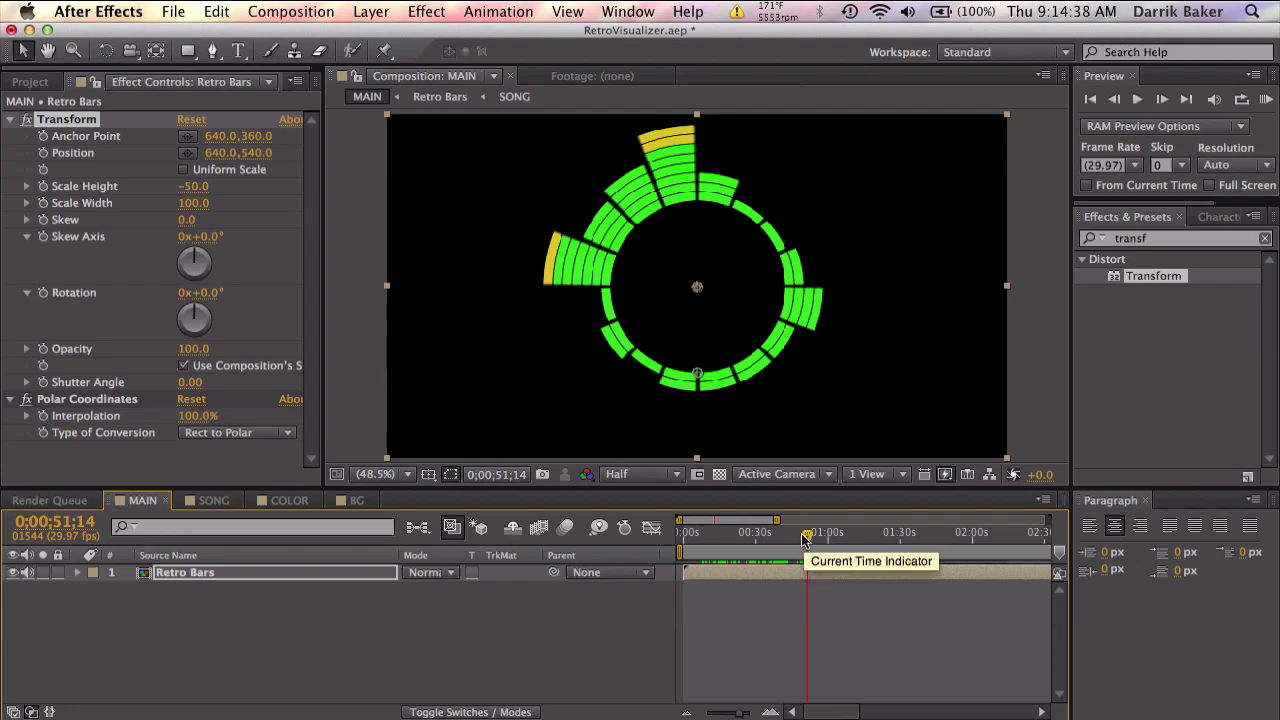
{"action": "mouse_move", "coordinate": [806, 540]}
{"action": "left_mouse_down"}
{"action": "mouse_move", "coordinate": [758, 540]}
{"action": "mouse_move", "coordinate": [799, 538]}
{"action": "left_mouse_up"}
- Add Motion Tile to Retro Bars with Tile Width 50 and Mirror Edges on
{"action": "left_click", "coordinate": [26, 399]}
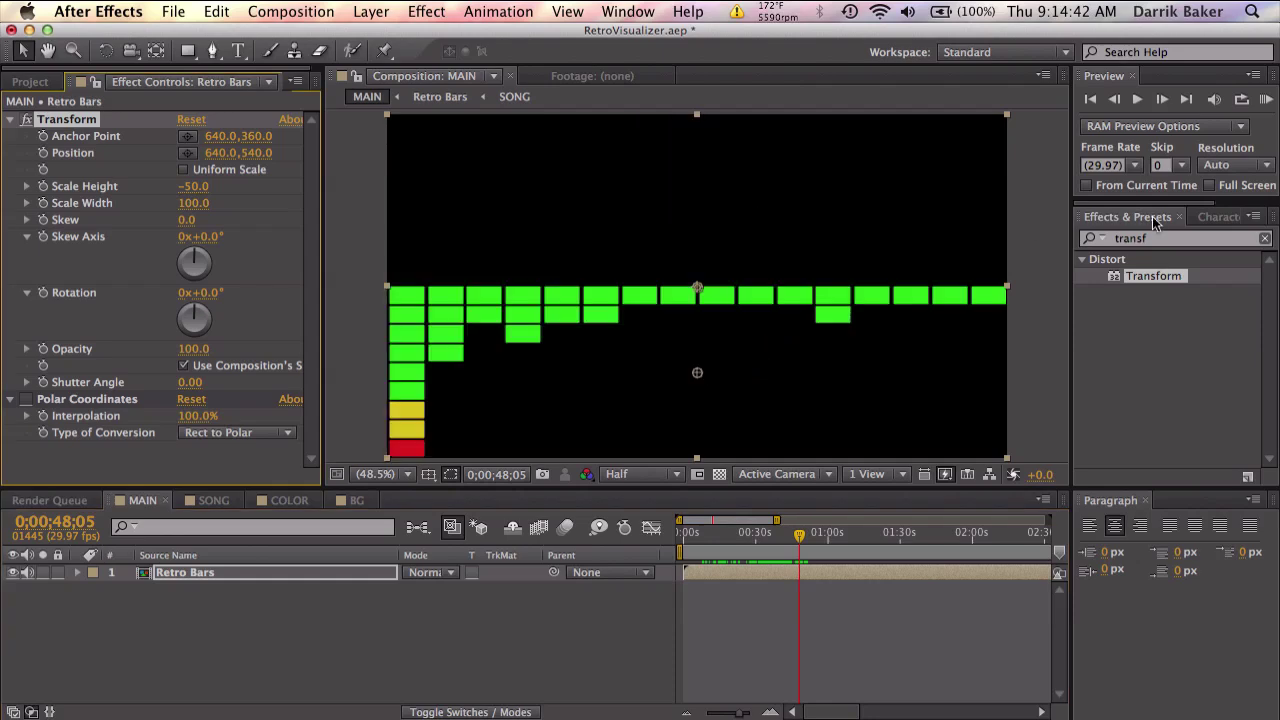
{"action": "left_click", "coordinate": [1170, 241]}
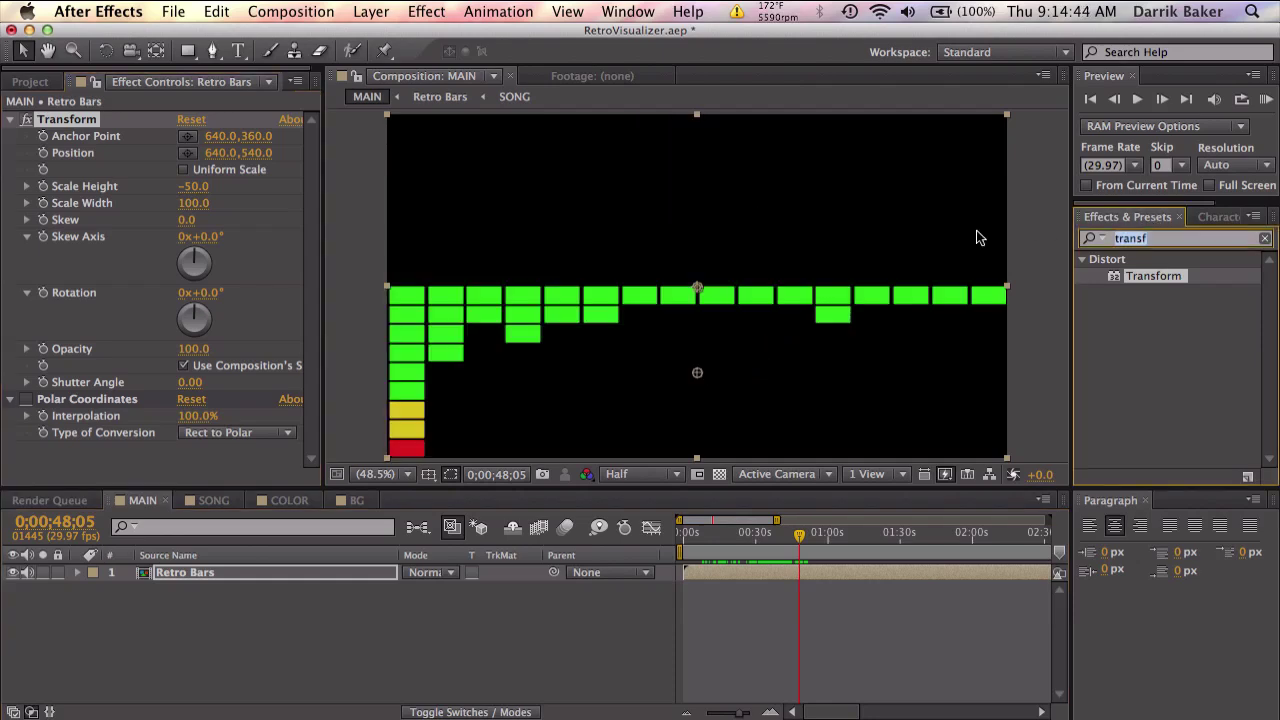
{"action": "type", "text": "motion t"}
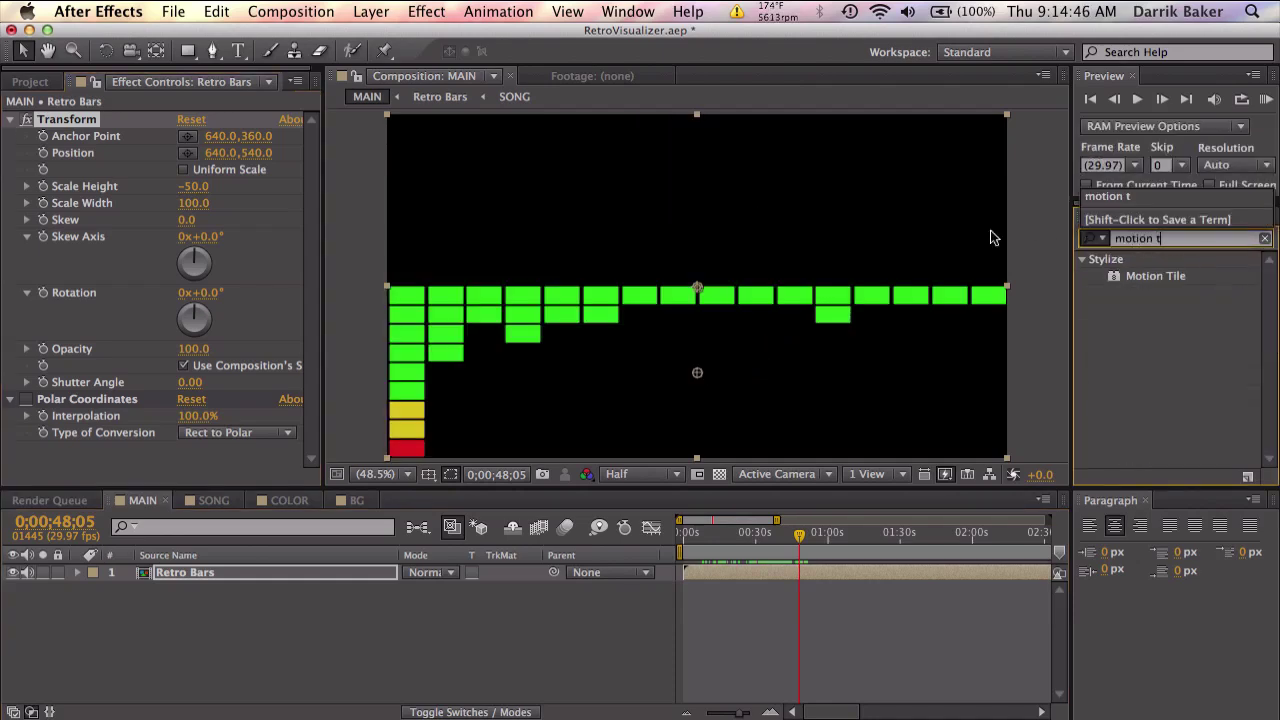
{"action": "left_click_drag", "start_coordinate": [1160, 276], "coordinate": [110, 354]}
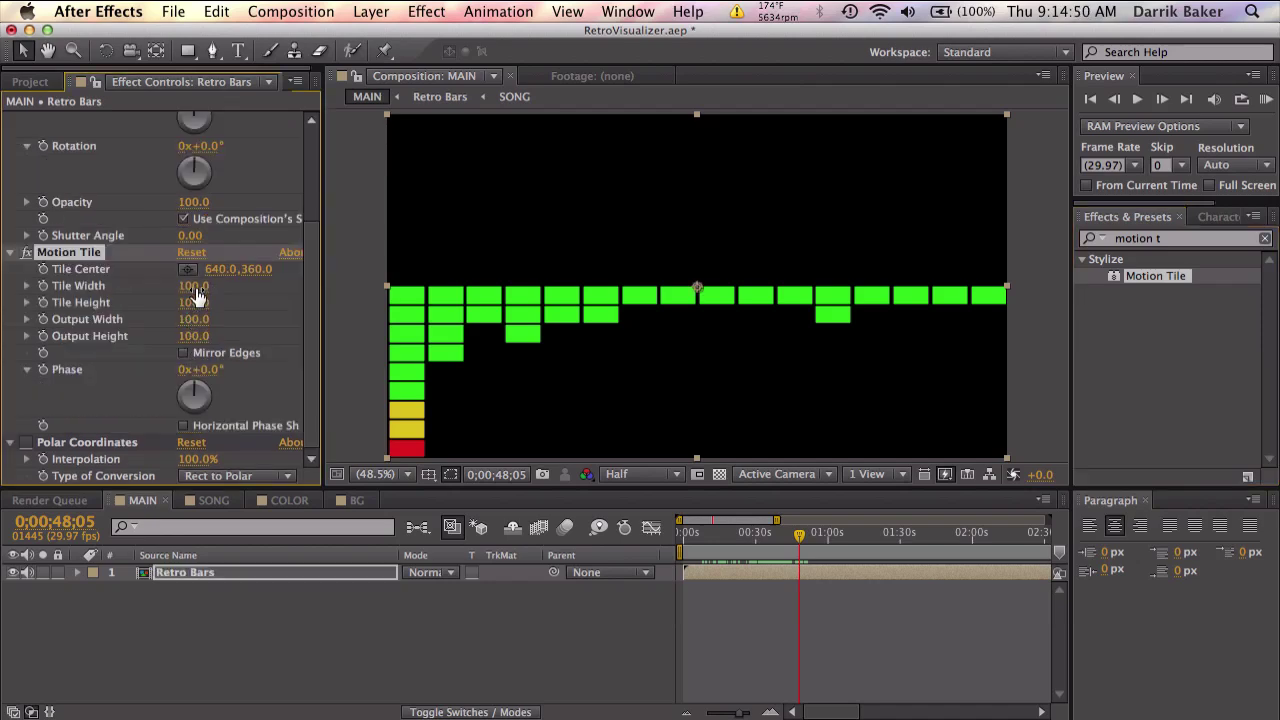
{"action": "type", "text": "50"}
{"action": "key", "text": "Return"}
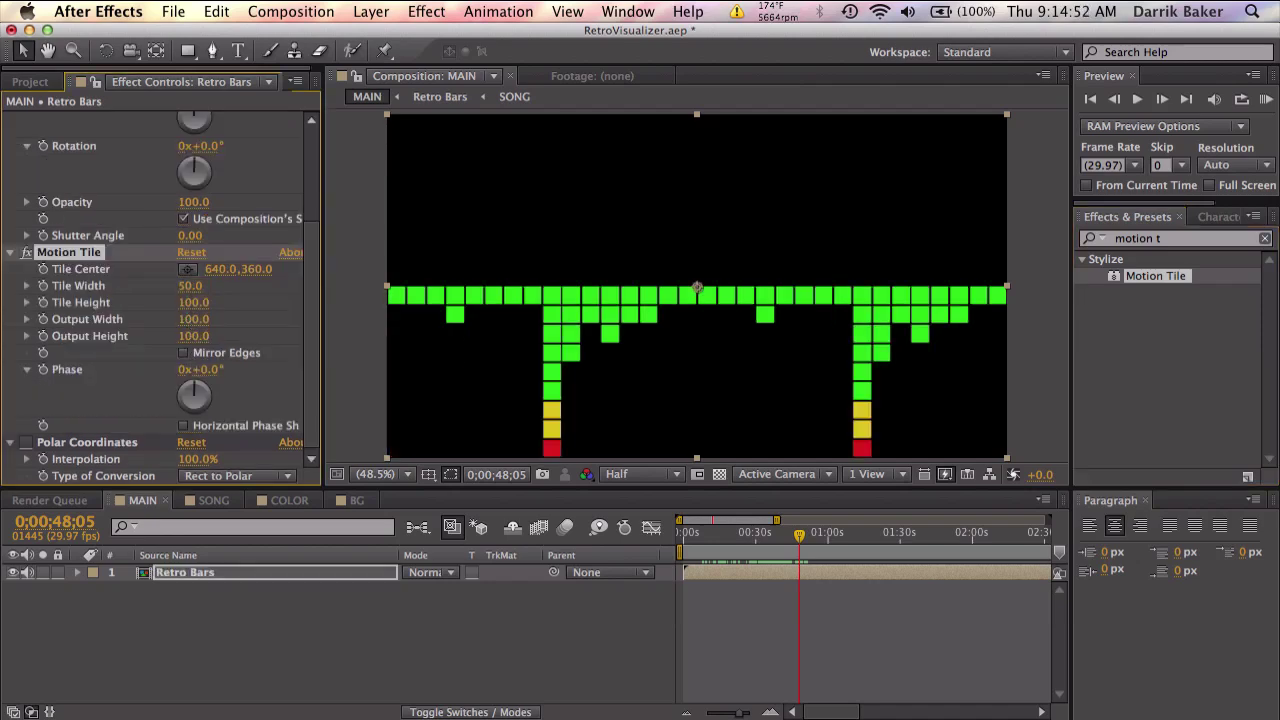
{"action": "left_click", "coordinate": [183, 352]}
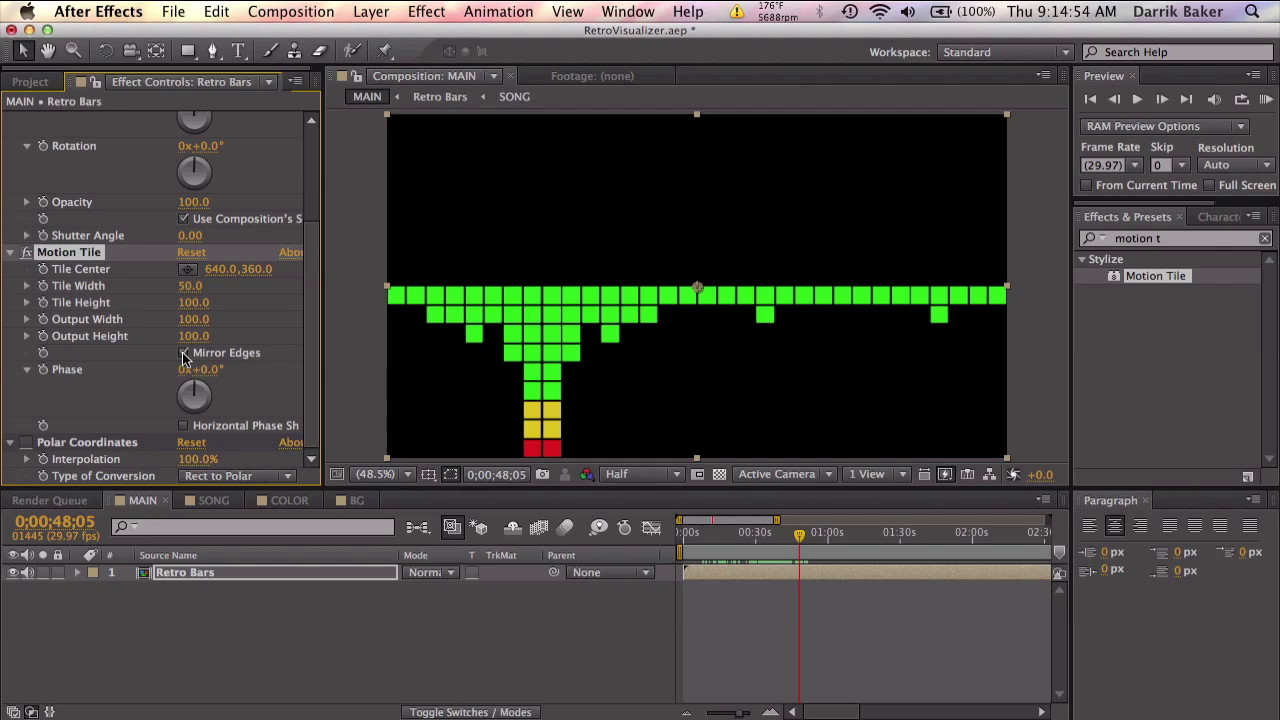
{"action": "left_click", "coordinate": [13, 253]}
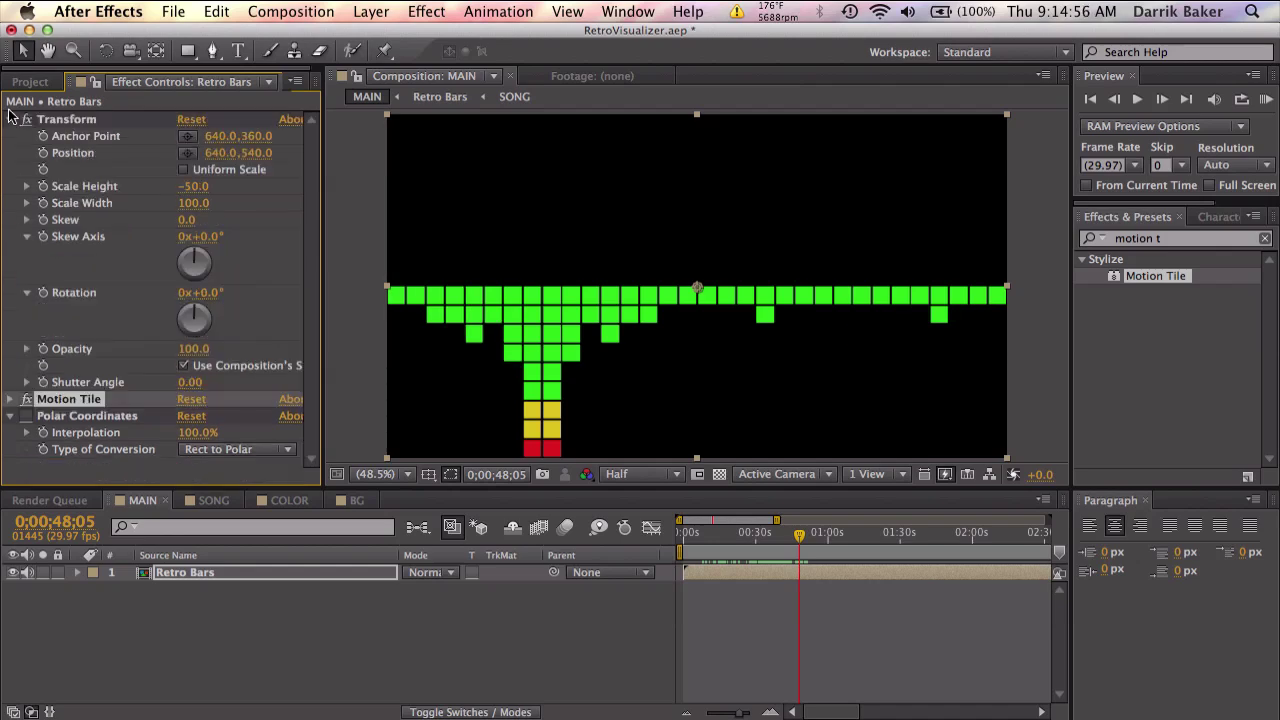
{"action": "left_click", "coordinate": [11, 119]}
- Re-enable Polar Coordinates, rotate Retro Bars 90°, and play the ring against the song
{"action": "left_click", "coordinate": [26, 152]}
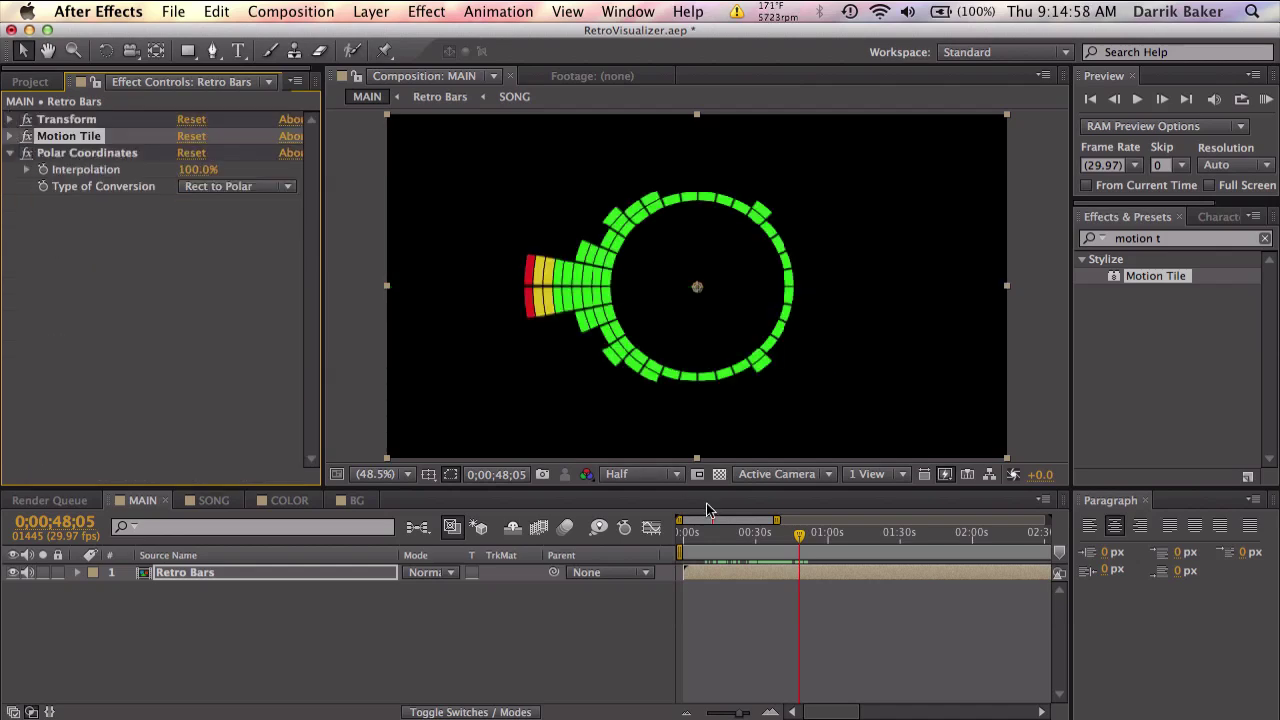
{"action": "left_click_drag", "start_coordinate": [757, 538], "coordinate": [790, 538]}
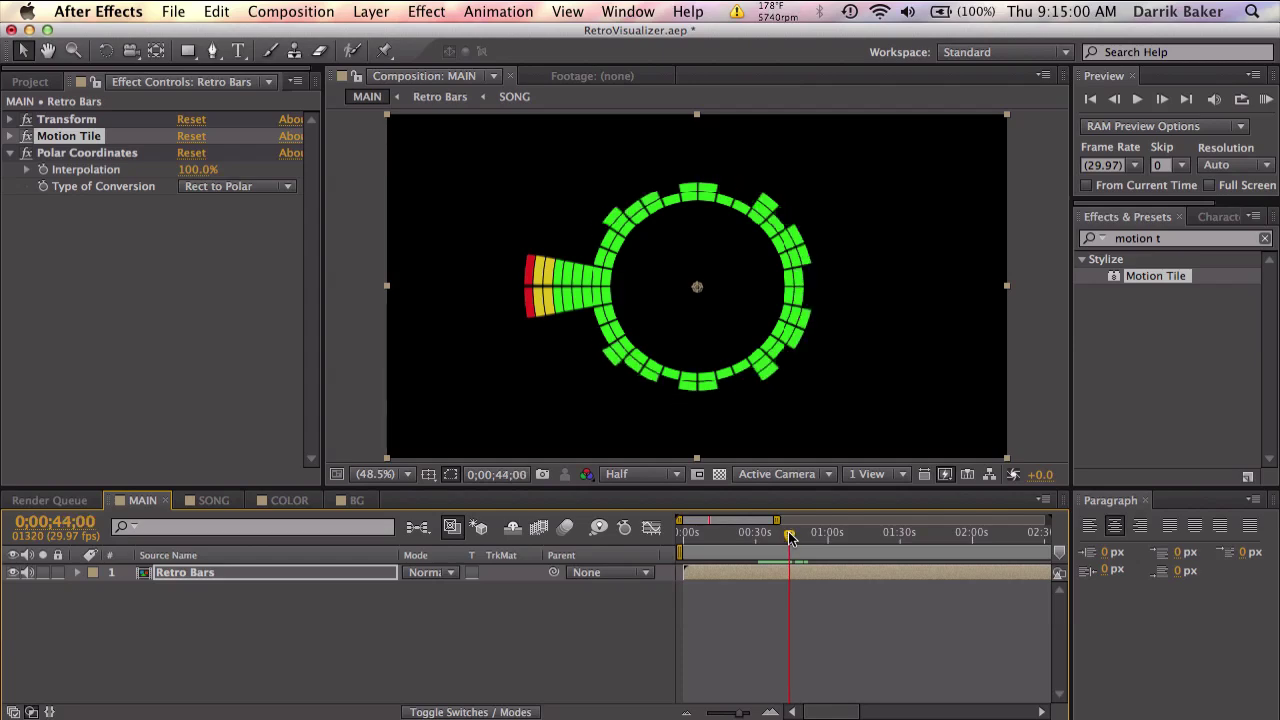
{"action": "left_click", "coordinate": [380, 573]}
{"action": "key", "text": "r"}
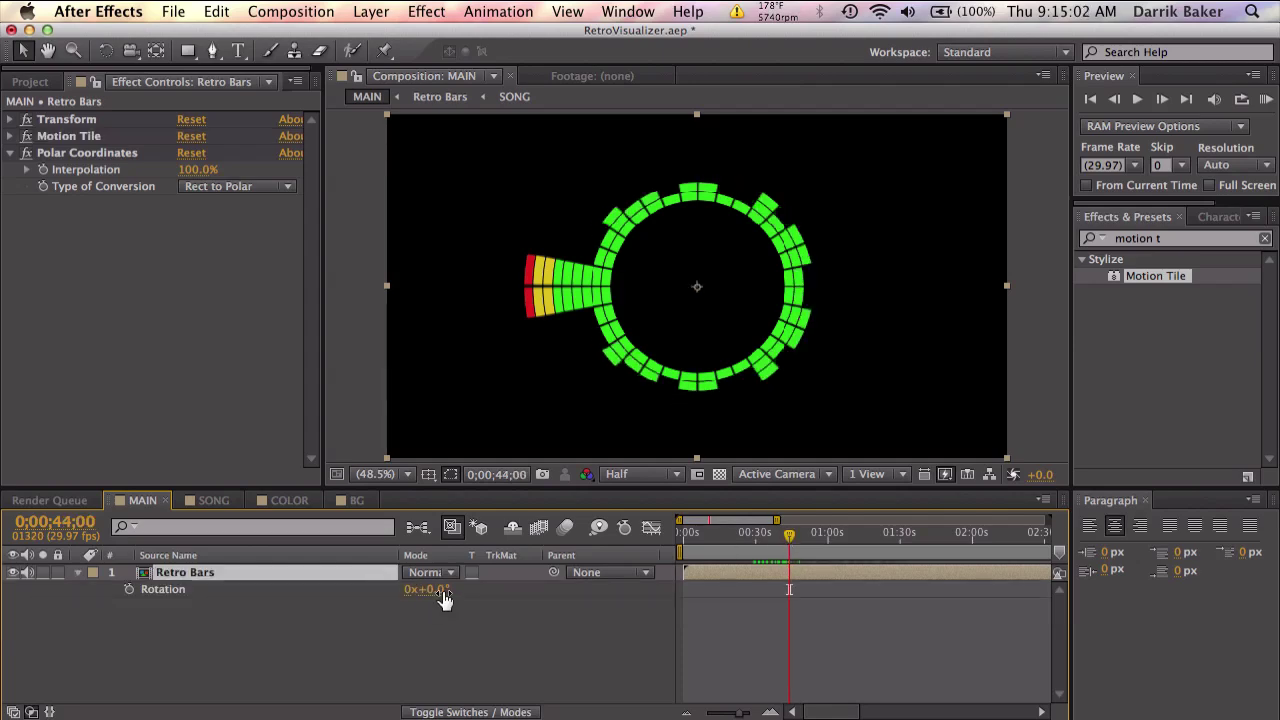
{"action": "left_click", "coordinate": [441, 590]}
{"action": "type", "text": "90"}
{"action": "key", "text": "Return"}
{"action": "left_click_drag", "start_coordinate": [730, 541], "coordinate": [790, 545]}
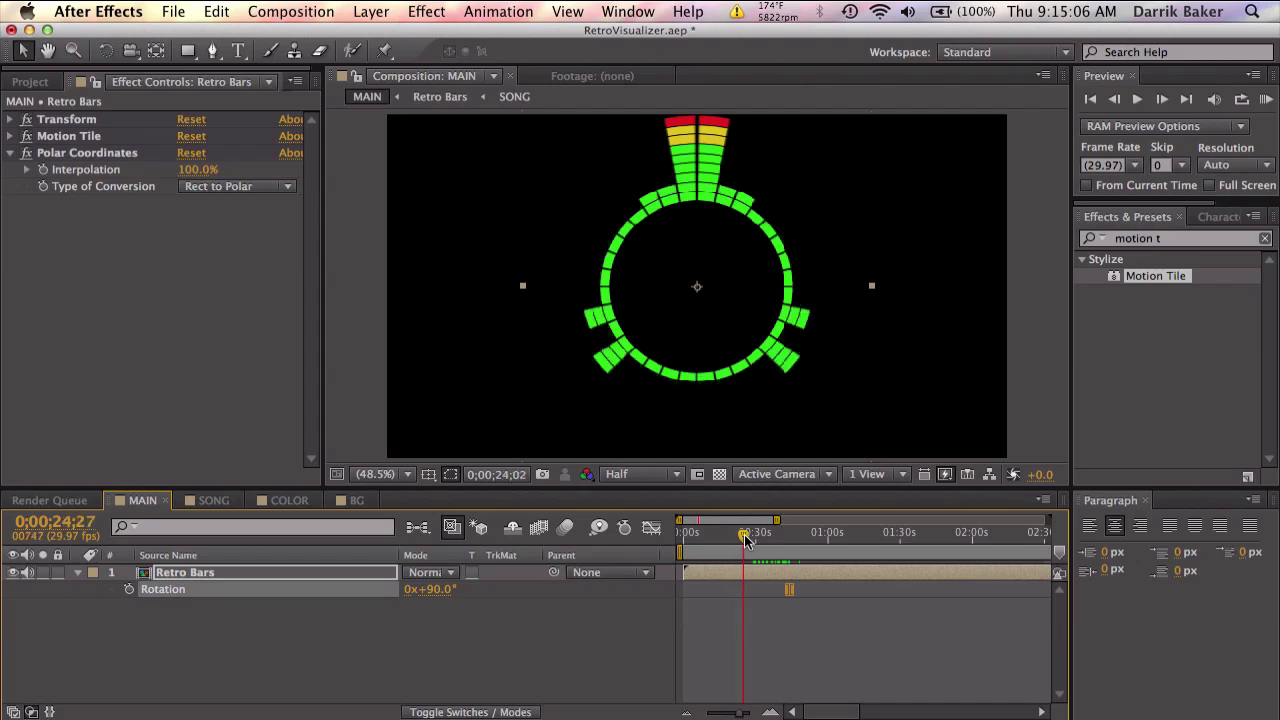
{"action": "key", "text": "space"}
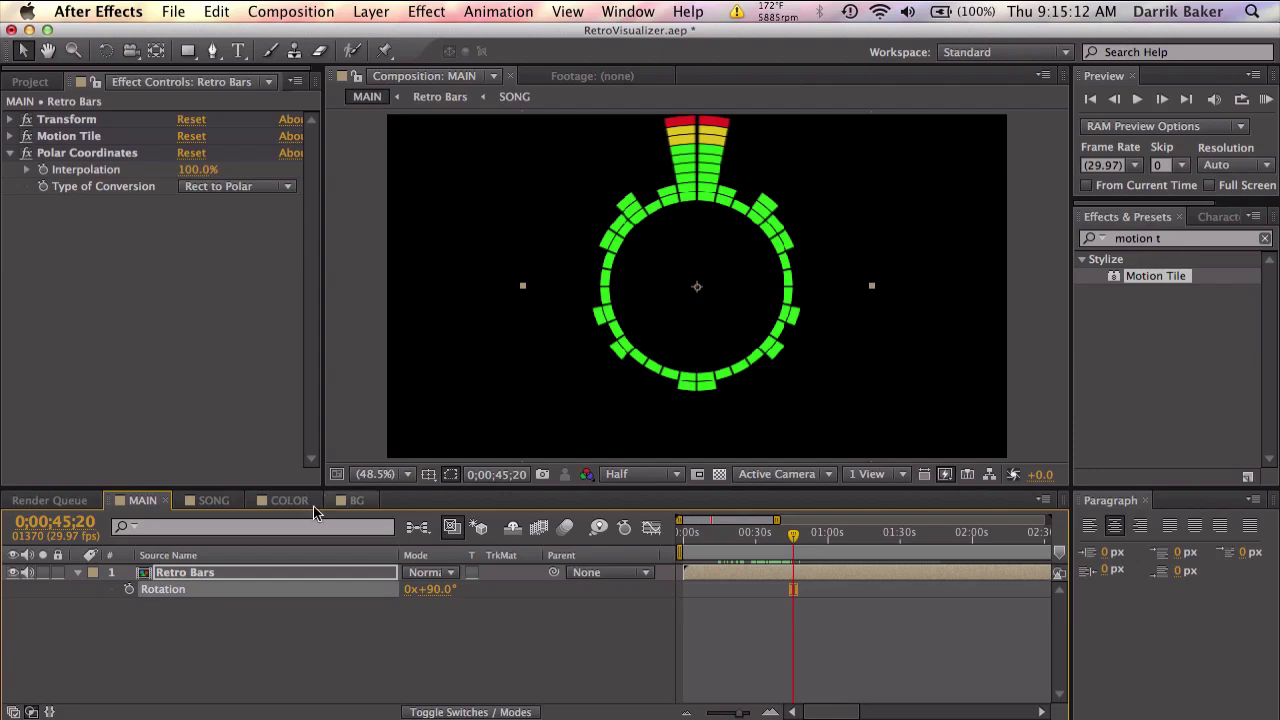
- Inside Retro Bars, set Grid Width to 40 and Mosaic Horizontal Blocks to 32
{"action": "double_click", "coordinate": [203, 575]}
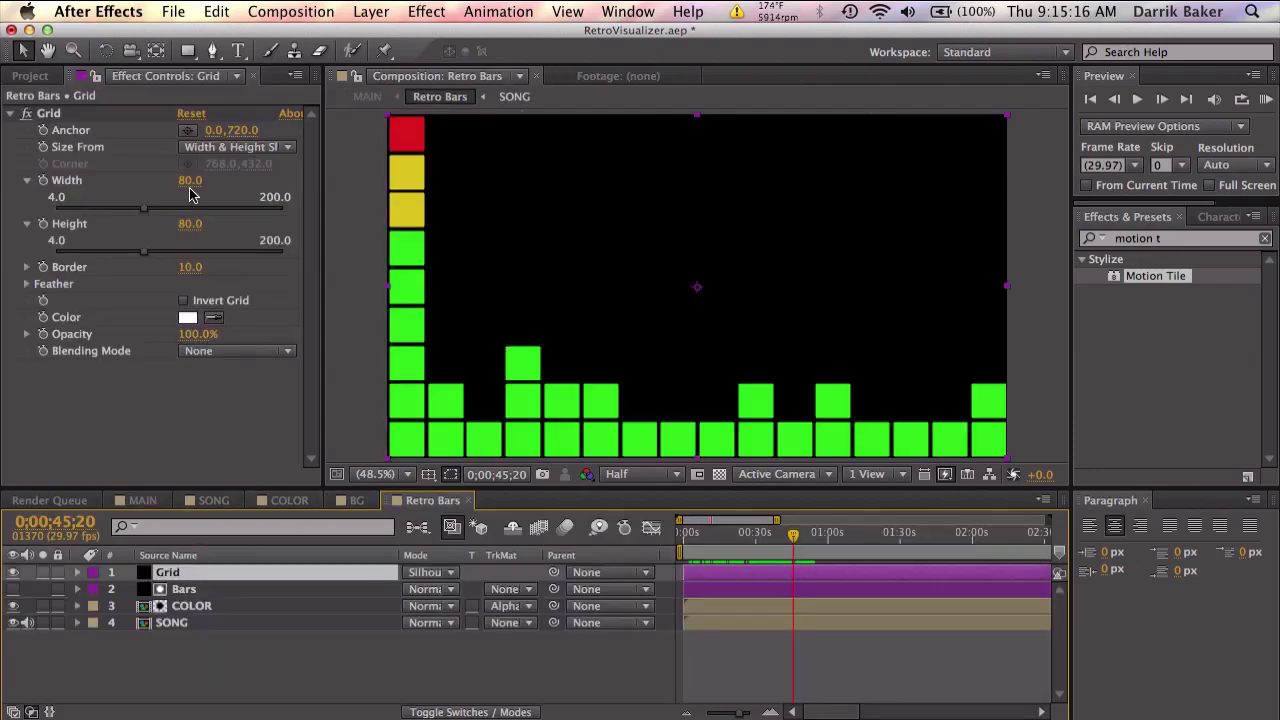
{"action": "left_click", "coordinate": [190, 181]}
{"action": "type", "text": "40"}
{"action": "key", "text": "Return"}
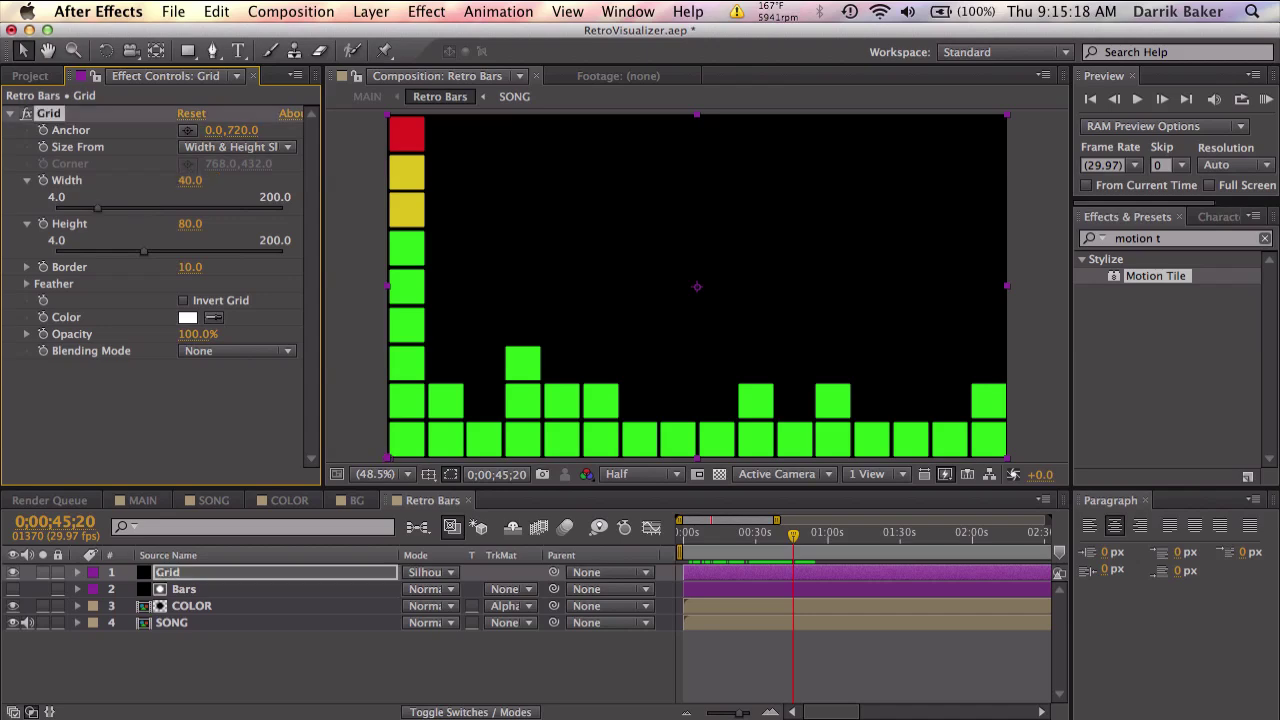
{"action": "left_click", "coordinate": [205, 591]}
{"action": "scroll", "coordinate": [220, 437], "scroll_direction": "down", "scroll_amount": 5}
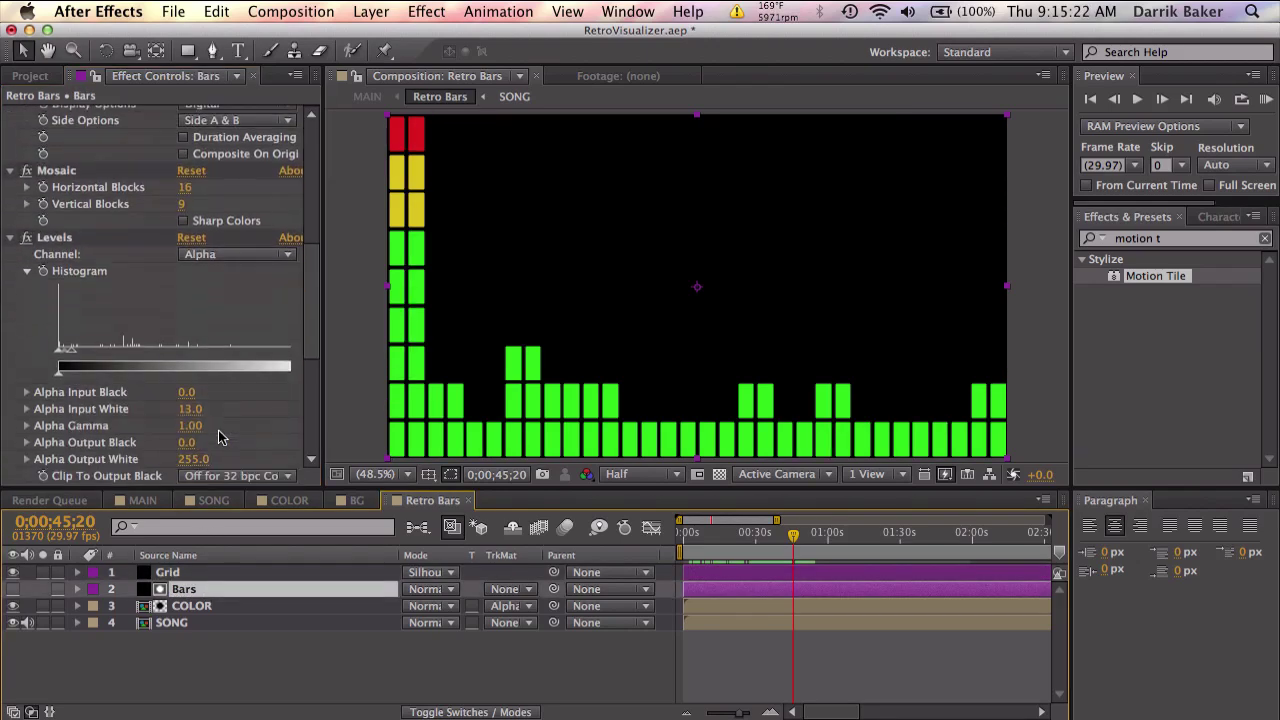
{"action": "scroll", "coordinate": [220, 437], "scroll_direction": "up", "scroll_amount": 3}
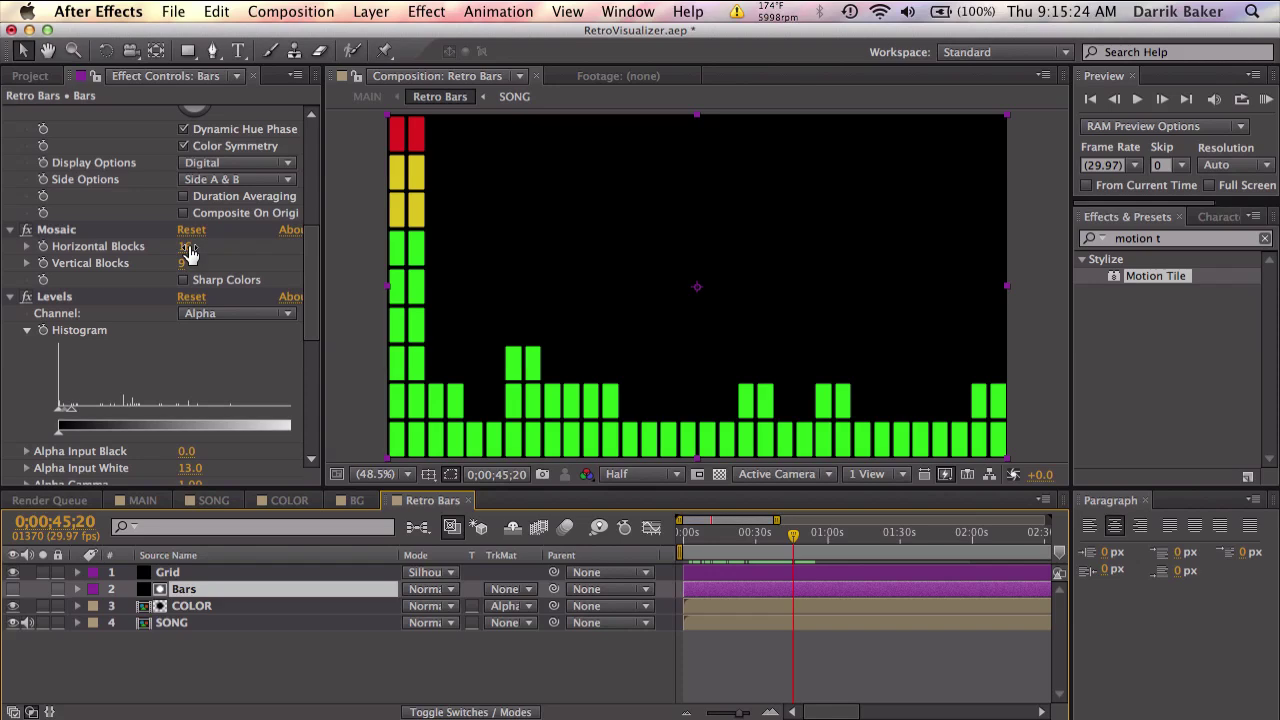
{"action": "left_click", "coordinate": [185, 246]}
{"action": "type", "text": "32"}
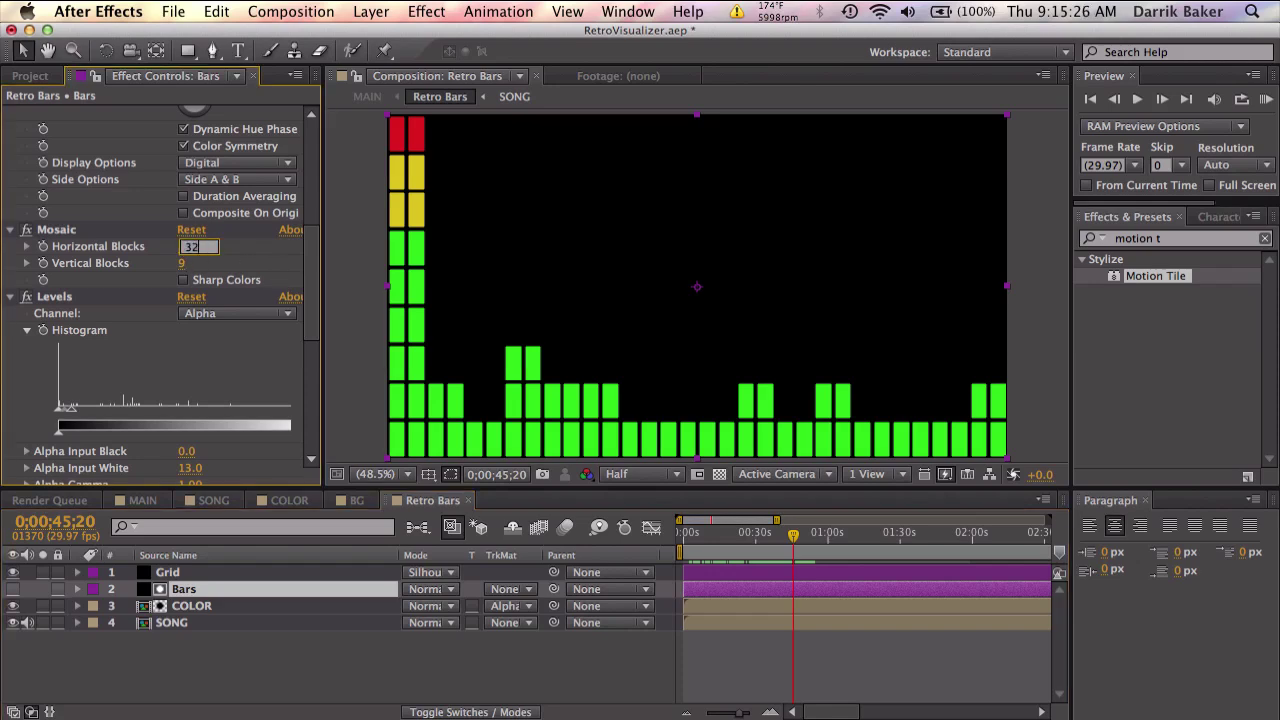
{"action": "key", "text": "Return"}
{"action": "left_click", "coordinate": [157, 500]}
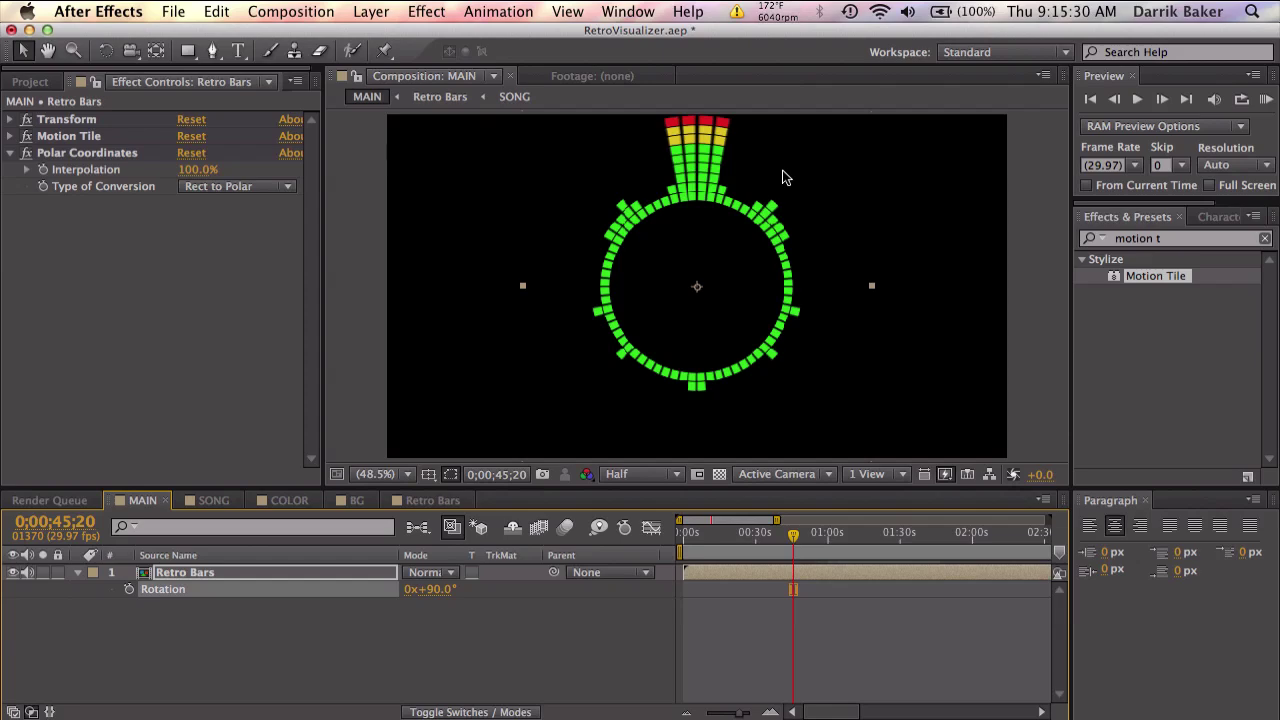
- Add the BG composition to the MAIN timeline below Retro Bars
{"action": "left_click_drag", "start_coordinate": [782, 170], "coordinate": [774, 200]}
{"action": "mouse_move", "coordinate": [767, 533]}
{"action": "left_mouse_down"}
{"action": "mouse_move", "coordinate": [740, 540]}
{"action": "mouse_move", "coordinate": [788, 541]}
{"action": "left_mouse_up"}
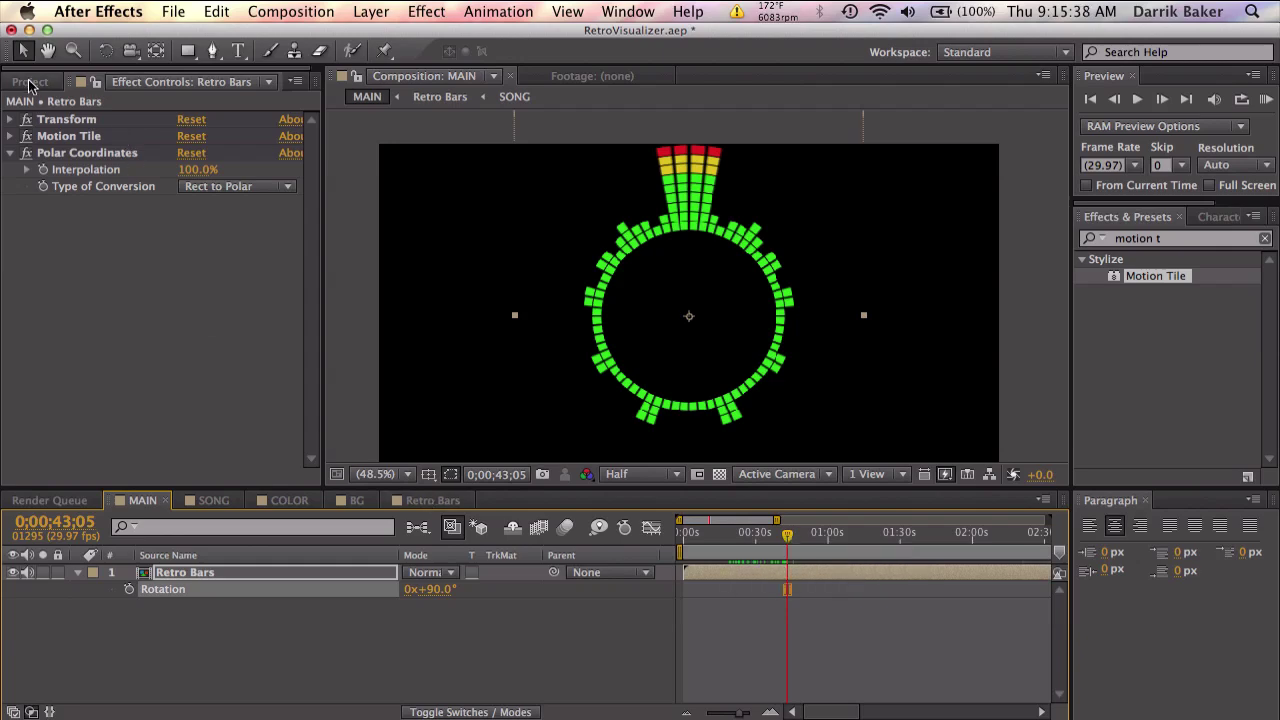
{"action": "left_click", "coordinate": [31, 81]}
{"action": "left_click_drag", "start_coordinate": [44, 268], "coordinate": [170, 657]}
- Check BG's Black Solid 5 background, then scrub MAIN to preview the ring over it
{"action": "left_click_drag", "start_coordinate": [757, 337], "coordinate": [766, 294]}
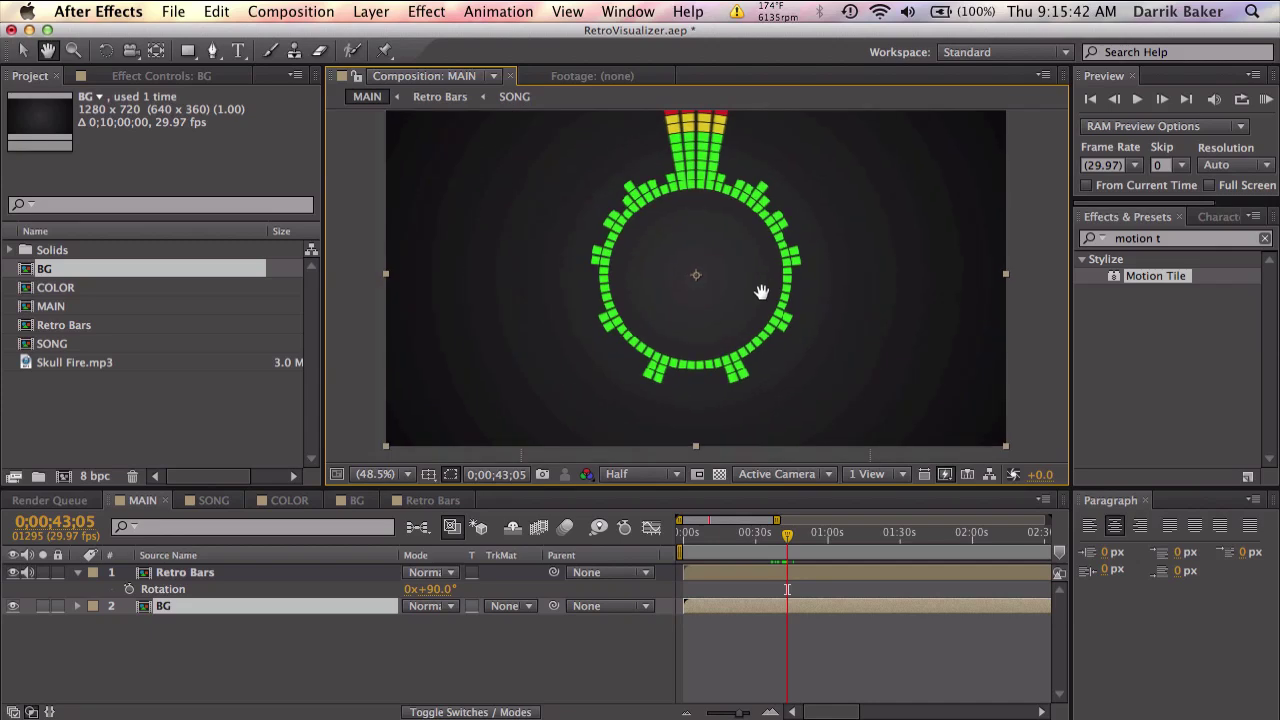
{"action": "left_click", "coordinate": [350, 503]}
{"action": "left_click", "coordinate": [304, 576]}
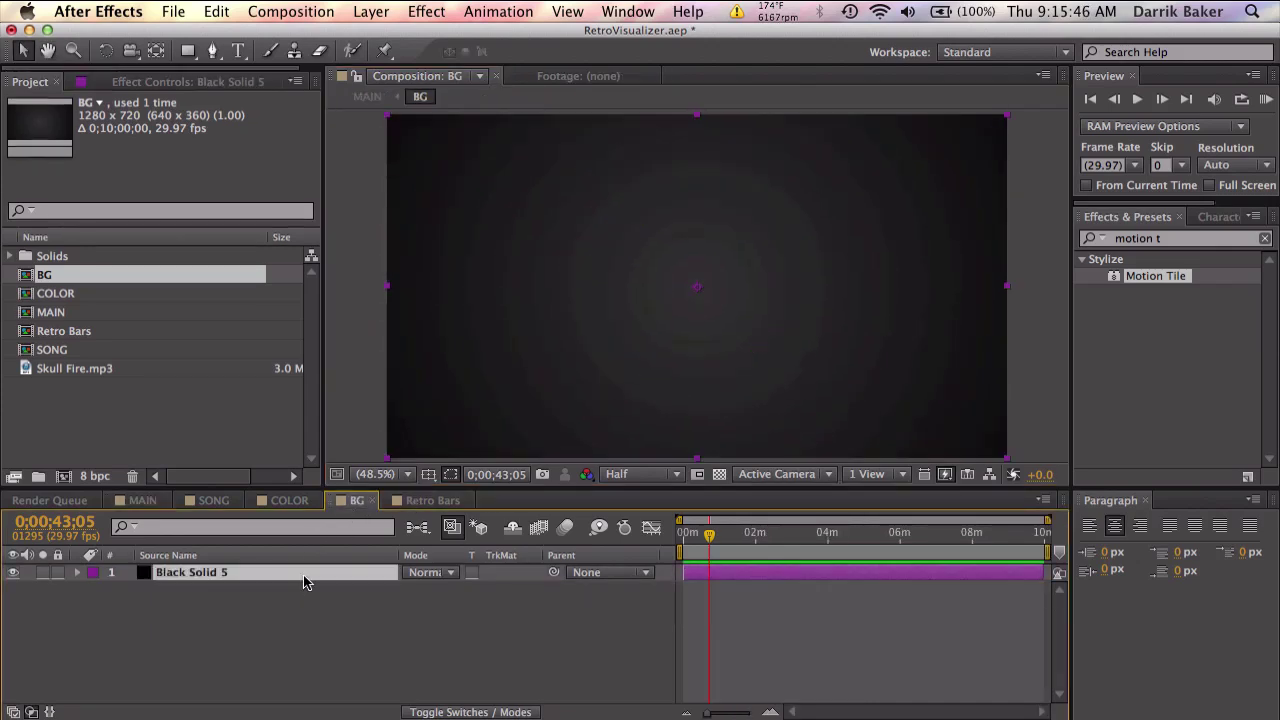
{"action": "left_click", "coordinate": [157, 503]}
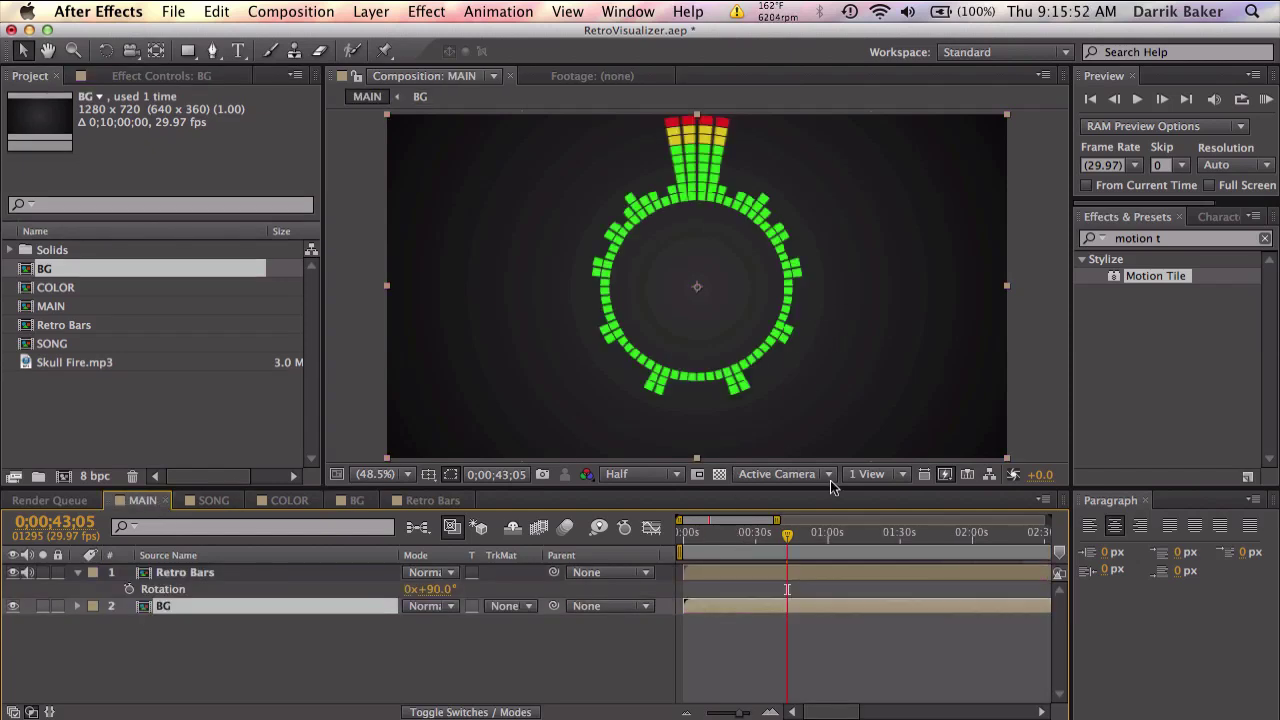
{"action": "left_click_drag", "start_coordinate": [742, 532], "coordinate": [849, 522]}
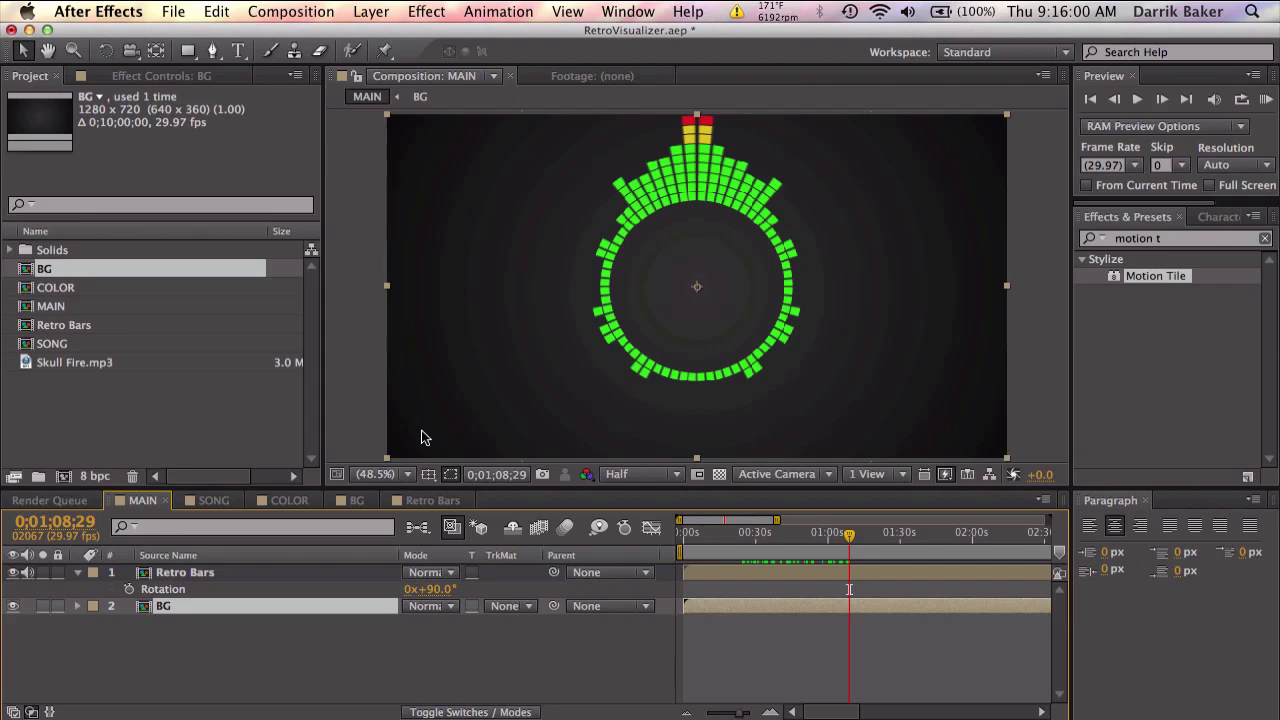
- Set the BG comp's Ramp Start Color to white for a white-centred gradient
{"action": "left_click", "coordinate": [360, 500]}
{"action": "left_click", "coordinate": [170, 82]}
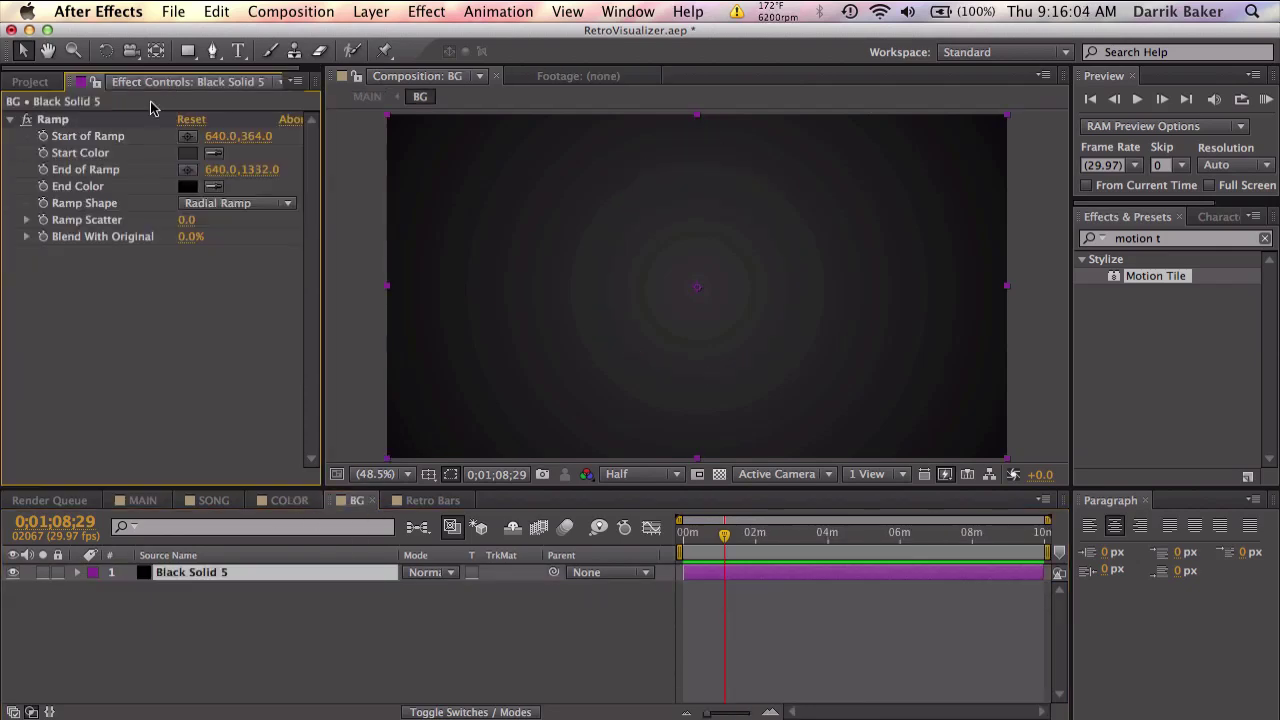
{"action": "left_click", "coordinate": [188, 153]}
{"action": "left_click_drag", "start_coordinate": [465, 413], "coordinate": [421, 374]}
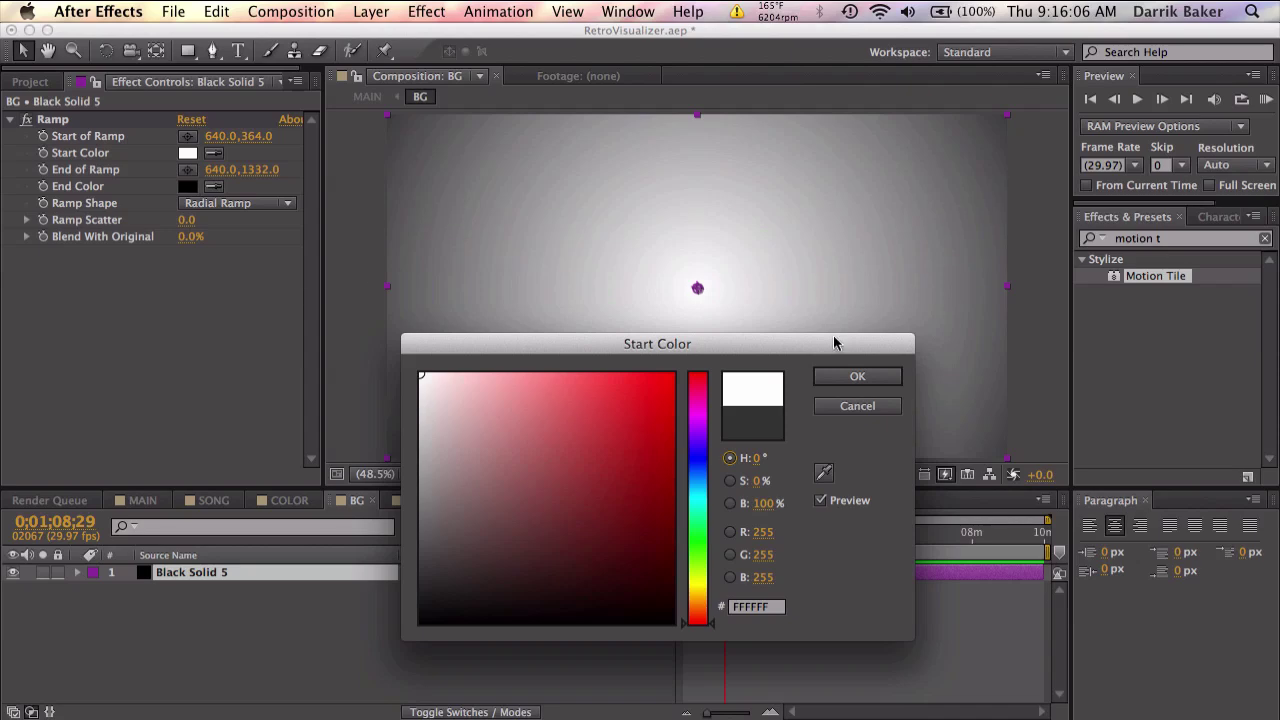
{"action": "left_click", "coordinate": [834, 376]}
- In COLOR, fill Black Solid 6 black and hide Black Solid 7
{"action": "left_click", "coordinate": [289, 500]}
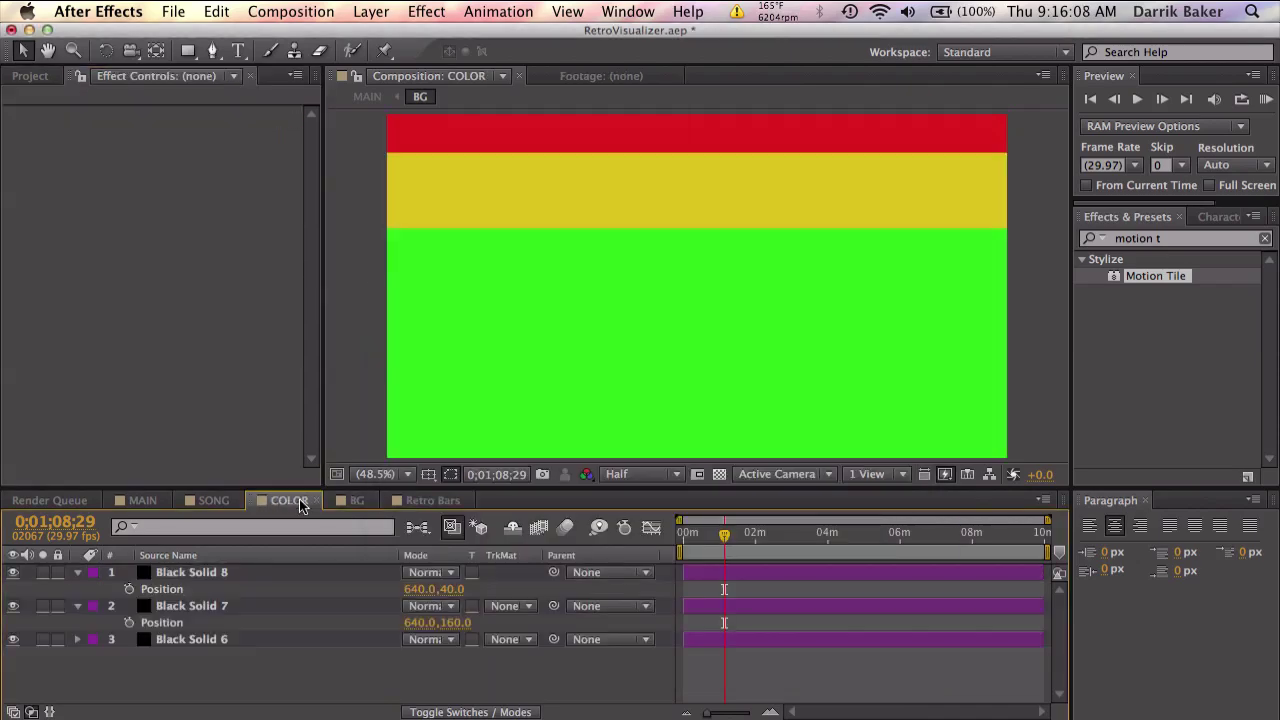
{"action": "left_click", "coordinate": [220, 640]}
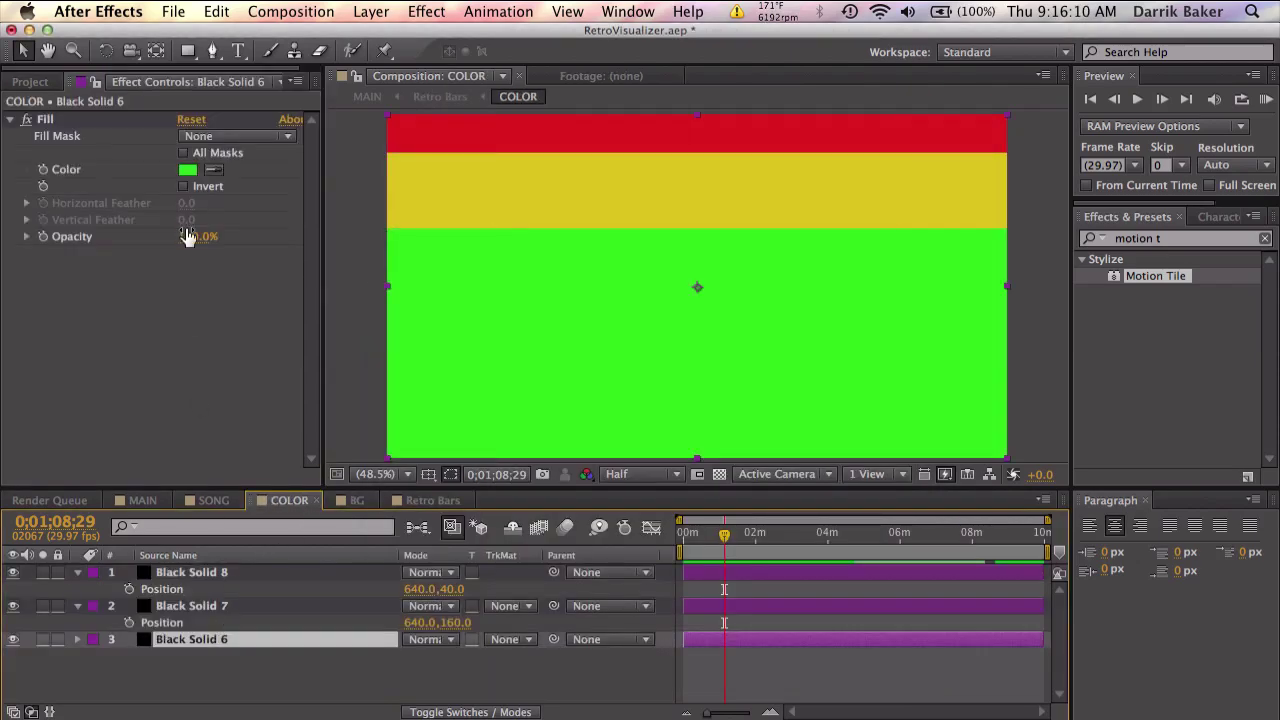
{"action": "left_click", "coordinate": [188, 169]}
{"action": "left_click_drag", "start_coordinate": [430, 404], "coordinate": [420, 622]}
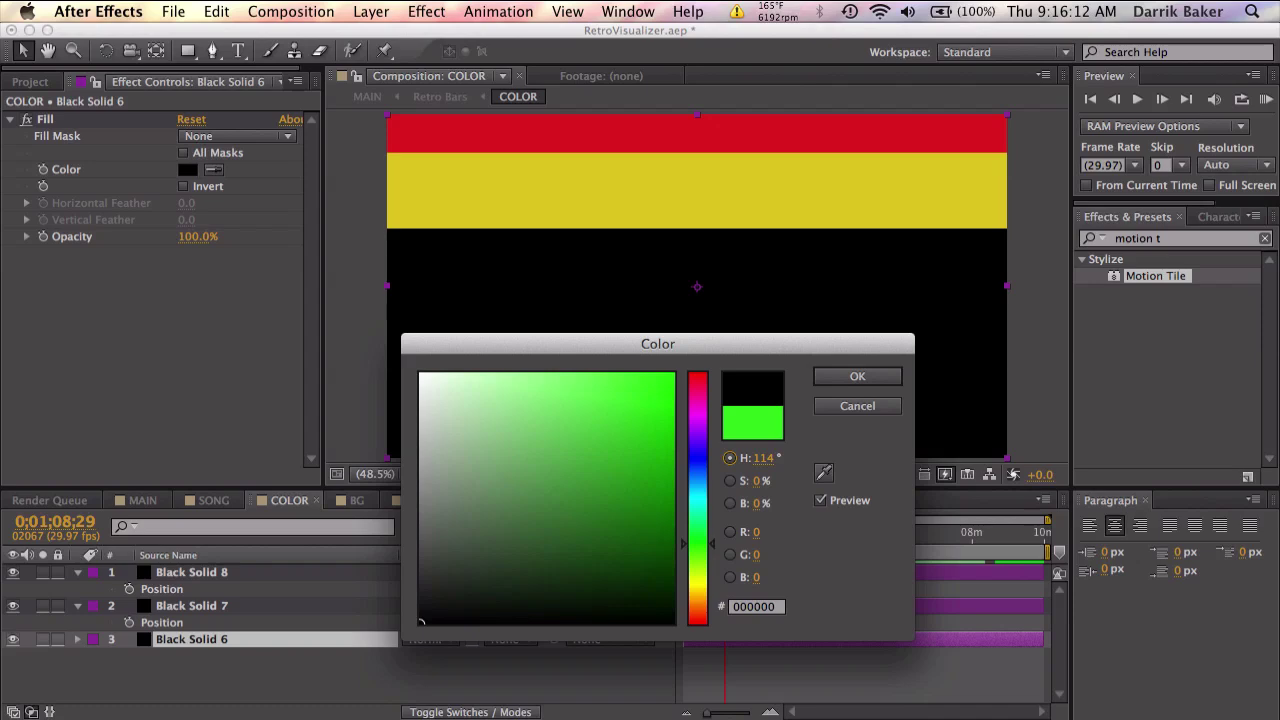
{"action": "left_click", "coordinate": [840, 377]}
{"action": "left_click", "coordinate": [13, 605]}
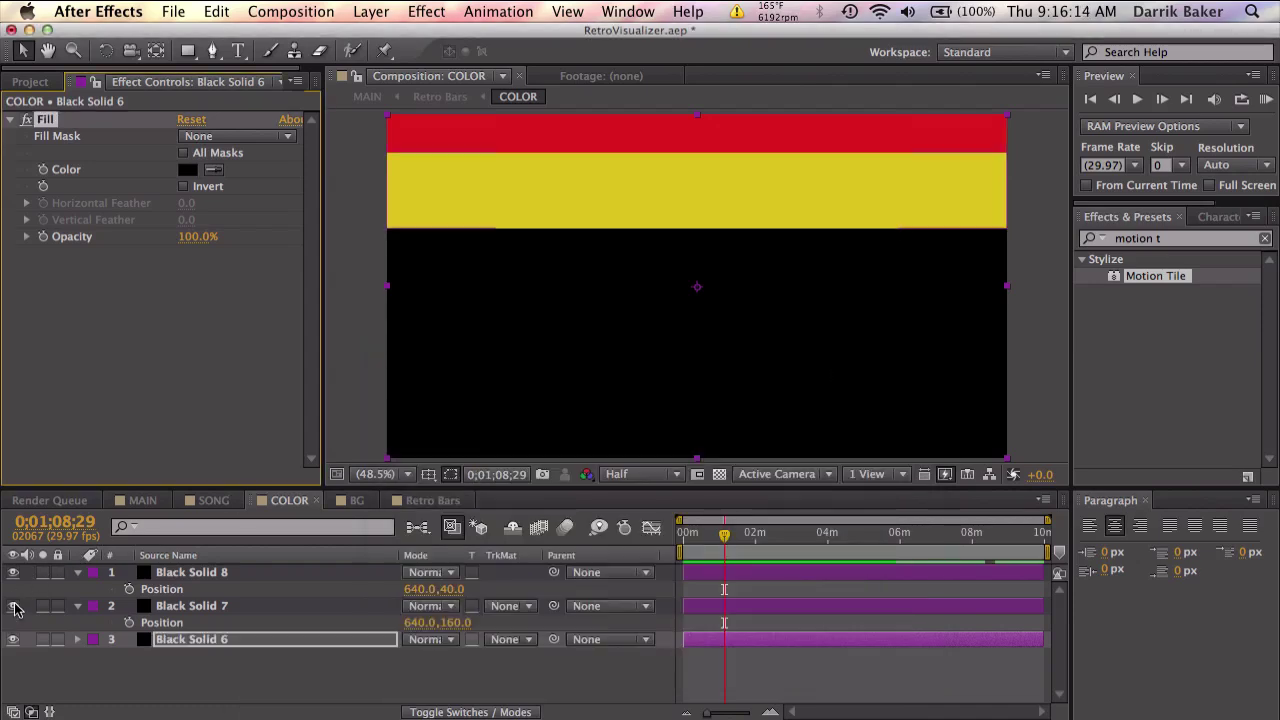
{"action": "left_click", "coordinate": [140, 500]}
- Apply the Hue/Saturation effect to the Retro Bars layer
{"action": "left_click_drag", "start_coordinate": [786, 533], "coordinate": [776, 532]}
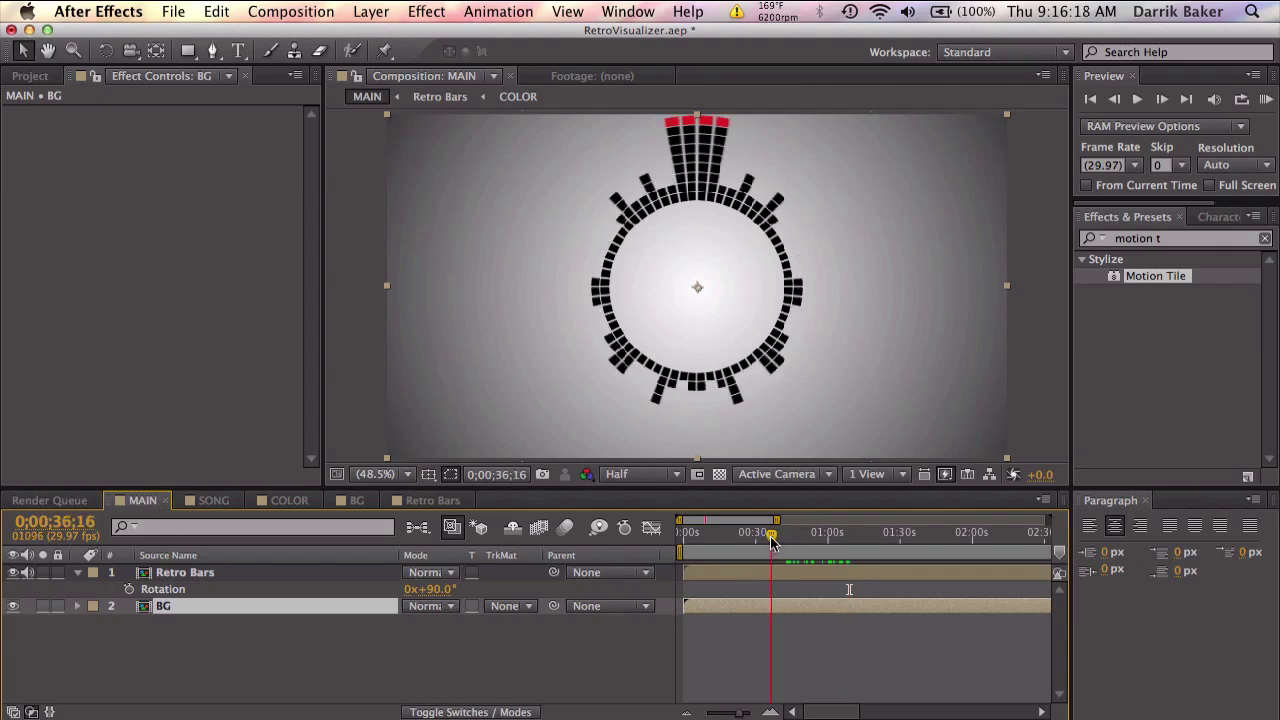
{"action": "left_click", "coordinate": [1177, 238]}
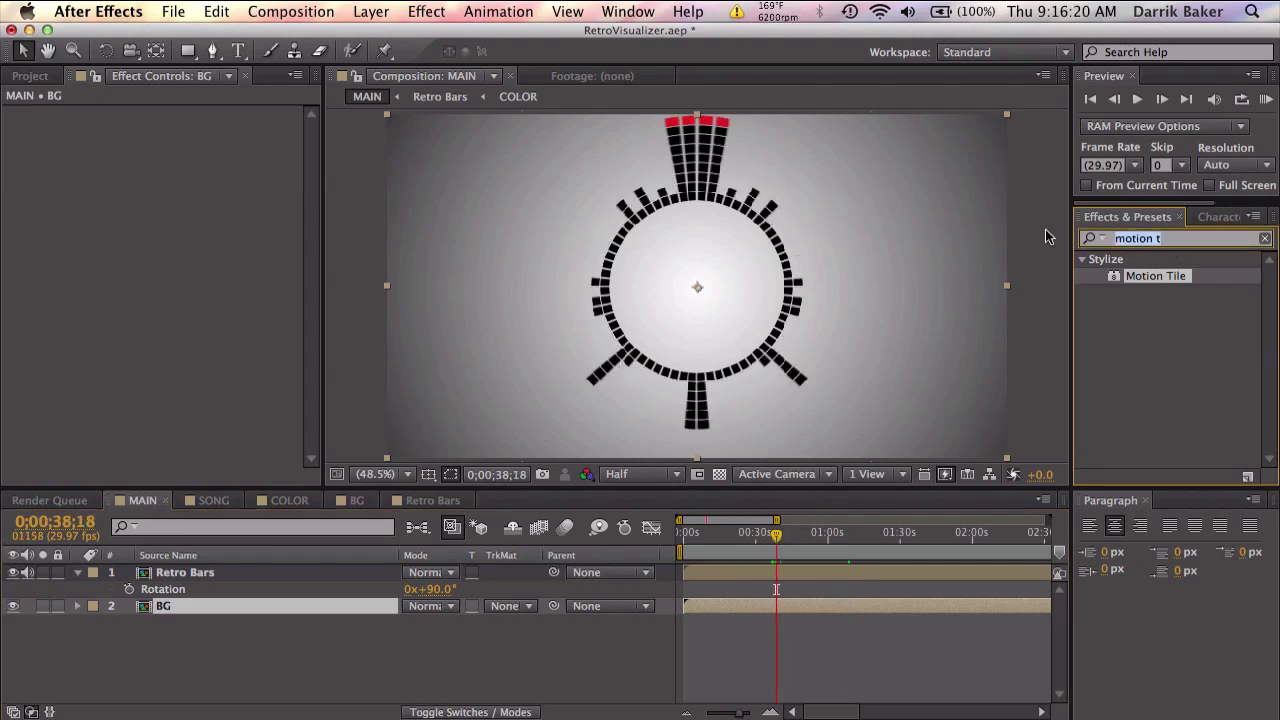
{"action": "type", "text": "hue"}
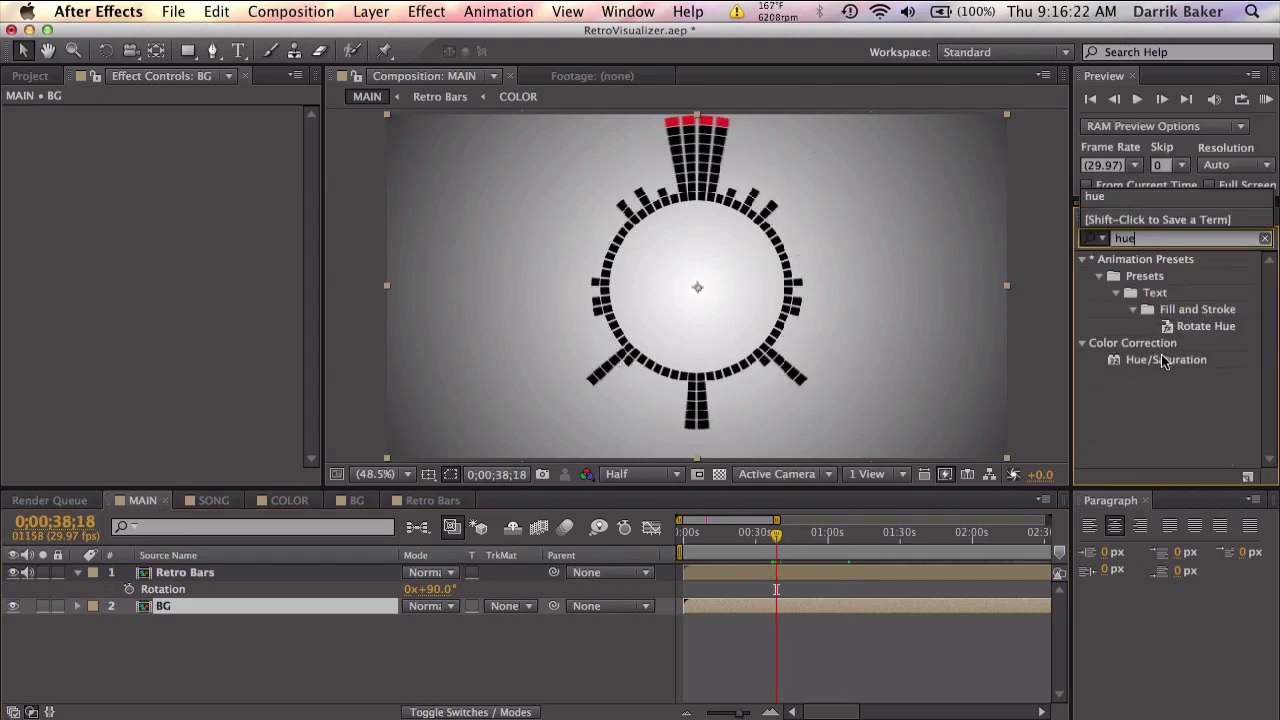
{"action": "mouse_move", "coordinate": [1161, 358]}
{"action": "left_mouse_down"}
{"action": "mouse_move", "coordinate": [740, 570]}
{"action": "mouse_move", "coordinate": [682, 537]}
{"action": "left_mouse_up"}
{"action": "left_click", "coordinate": [705, 535]}
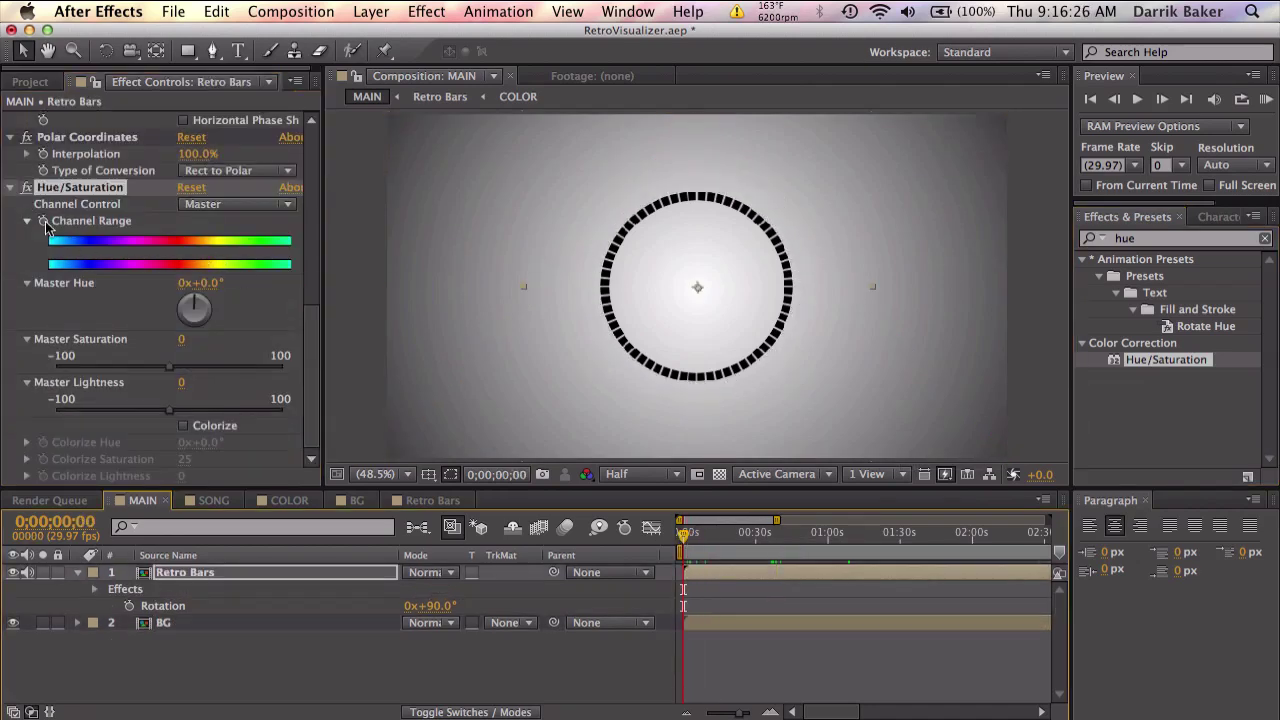
- Keyframe Master Hue at -80 revolutions at the start and 80 near the end
{"action": "left_click", "coordinate": [43, 223]}
{"action": "left_click", "coordinate": [182, 284]}
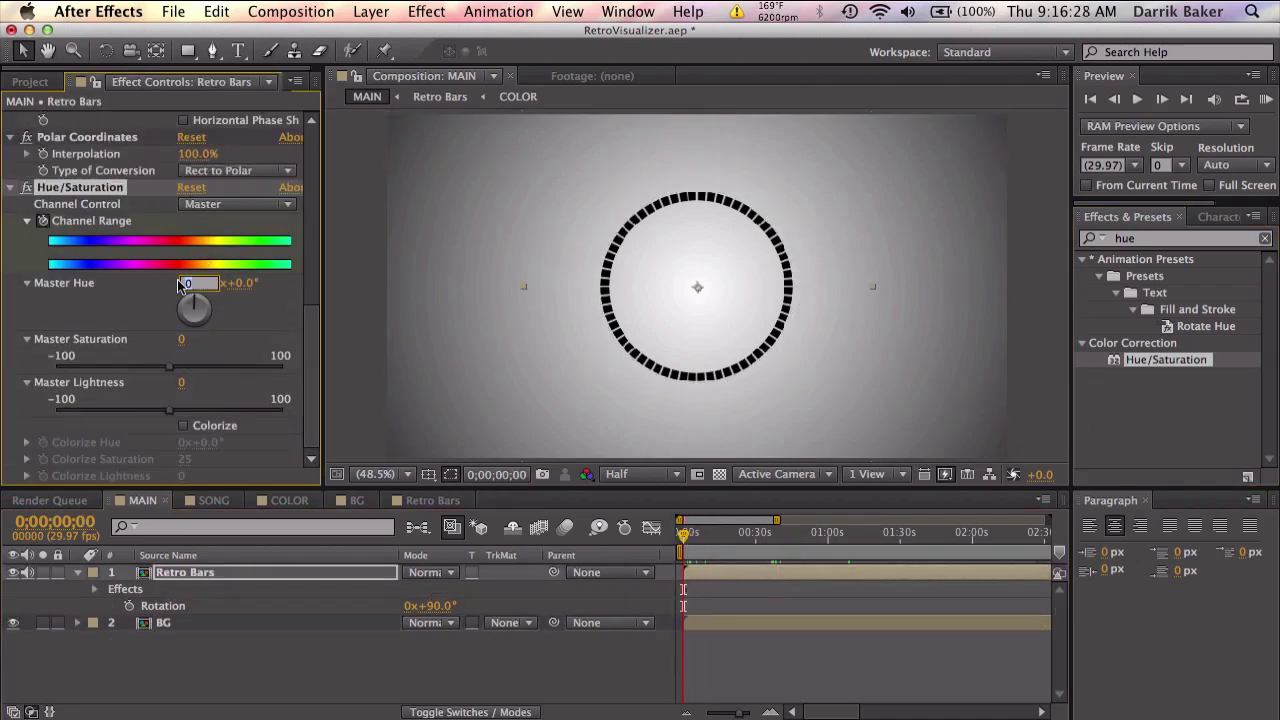
{"action": "type", "text": "-80"}
{"action": "key", "text": "Return"}
{"action": "mouse_move", "coordinate": [908, 522]}
{"action": "left_mouse_down"}
{"action": "mouse_move", "coordinate": [1050, 522]}
{"action": "mouse_move", "coordinate": [1016, 531]}
{"action": "left_mouse_up"}
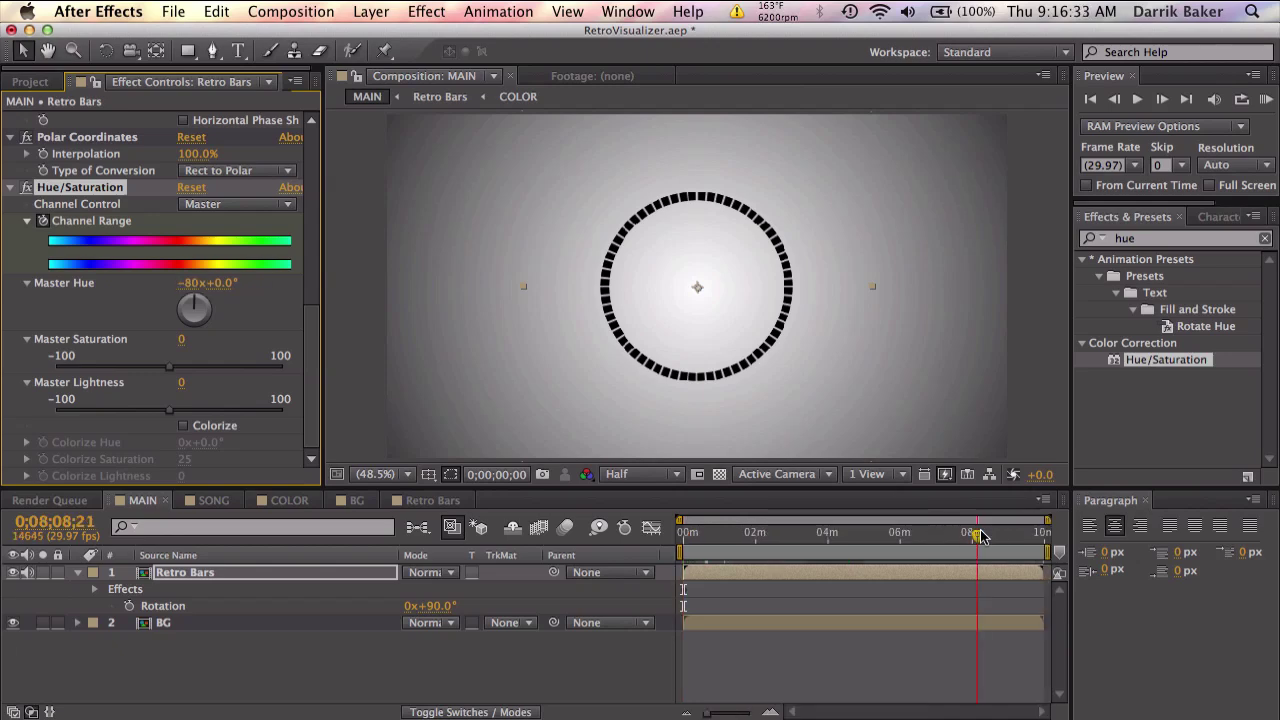
{"action": "left_click", "coordinate": [190, 284]}
{"action": "type", "text": "80"}
{"action": "key", "text": "Return"}
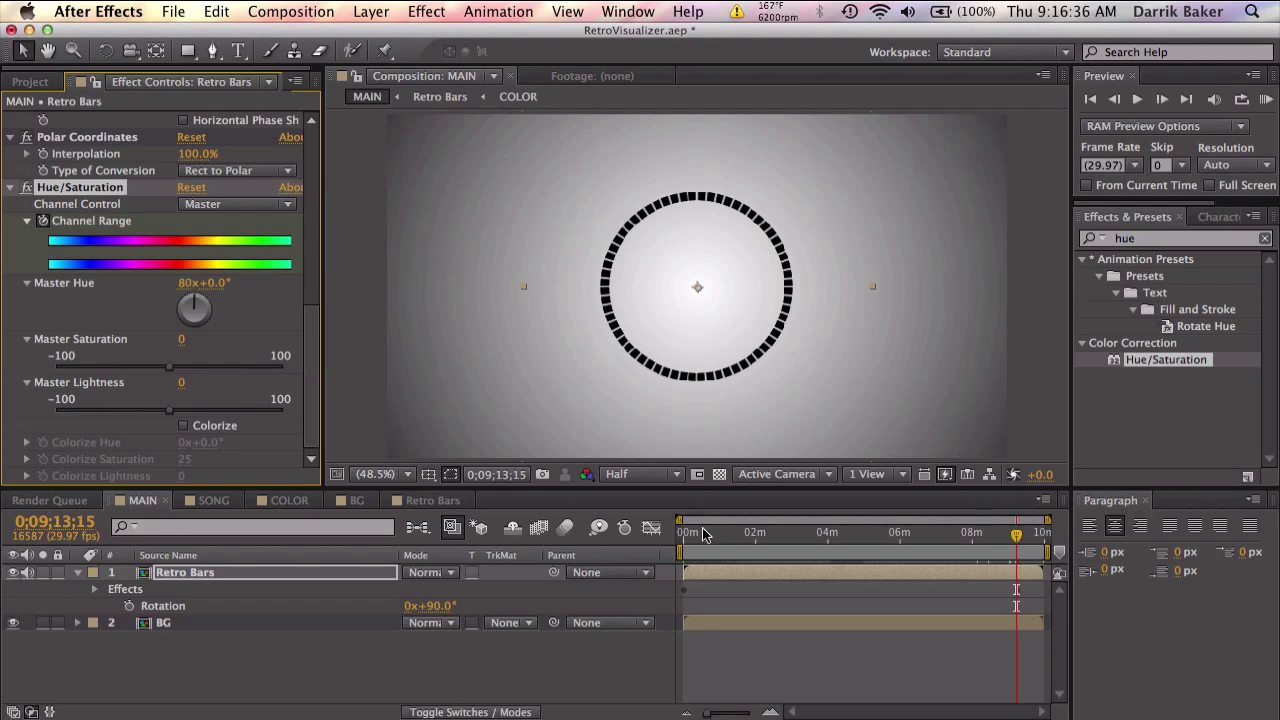
{"action": "mouse_move", "coordinate": [685, 540]}
{"action": "left_mouse_down"}
{"action": "mouse_move", "coordinate": [740, 535]}
{"action": "mouse_move", "coordinate": [695, 540]}
{"action": "mouse_move", "coordinate": [728, 538]}
{"action": "left_mouse_up"}
{"action": "scroll", "coordinate": [775, 587], "scroll_direction": "up", "scroll_amount": 4}
{"action": "scroll", "coordinate": [775, 587], "scroll_direction": "up", "scroll_amount": 2}
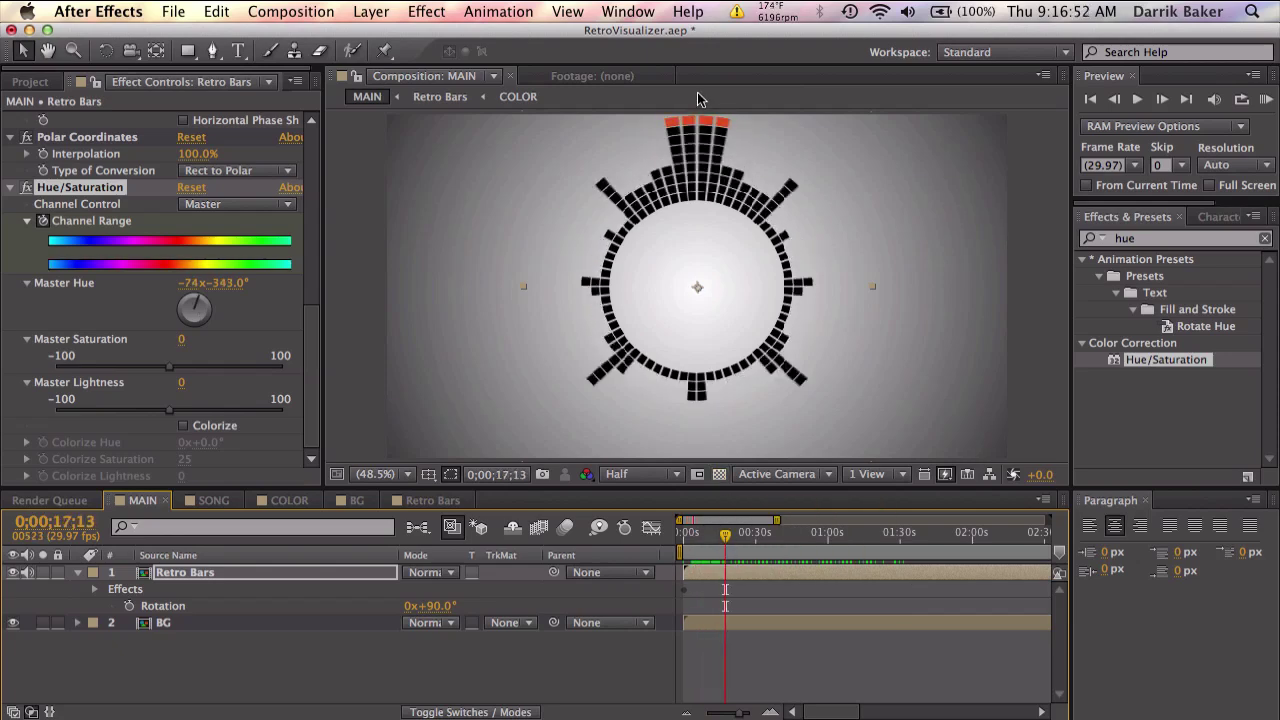
{"action": "double_click", "coordinate": [222, 572]}
{"action": "mouse_move", "coordinate": [725, 533]}
{"action": "left_mouse_down"}
{"action": "mouse_move", "coordinate": [680, 537]}
{"action": "mouse_move", "coordinate": [771, 533]}
{"action": "left_mouse_up"}
{"action": "left_click", "coordinate": [142, 502]}
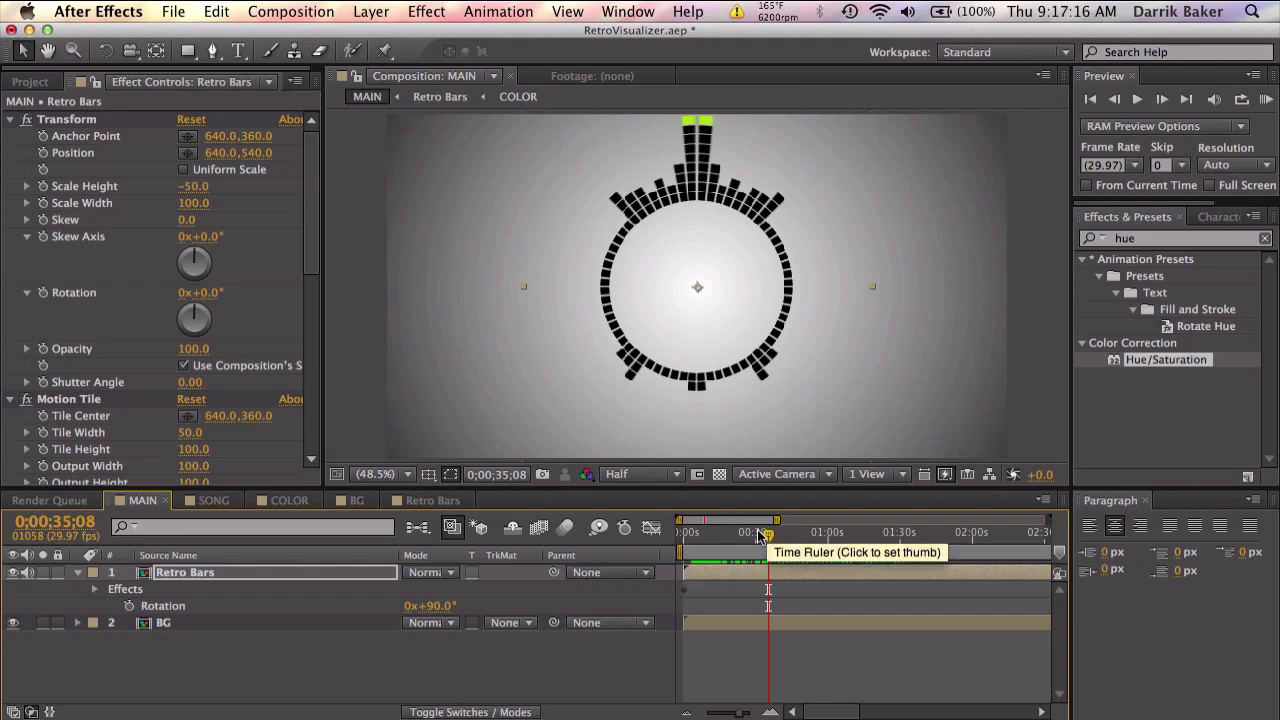
{"action": "mouse_move", "coordinate": [753, 531]}
{"action": "left_mouse_down"}
{"action": "mouse_move", "coordinate": [690, 538]}
{"action": "mouse_move", "coordinate": [730, 545]}
{"action": "left_mouse_up"}
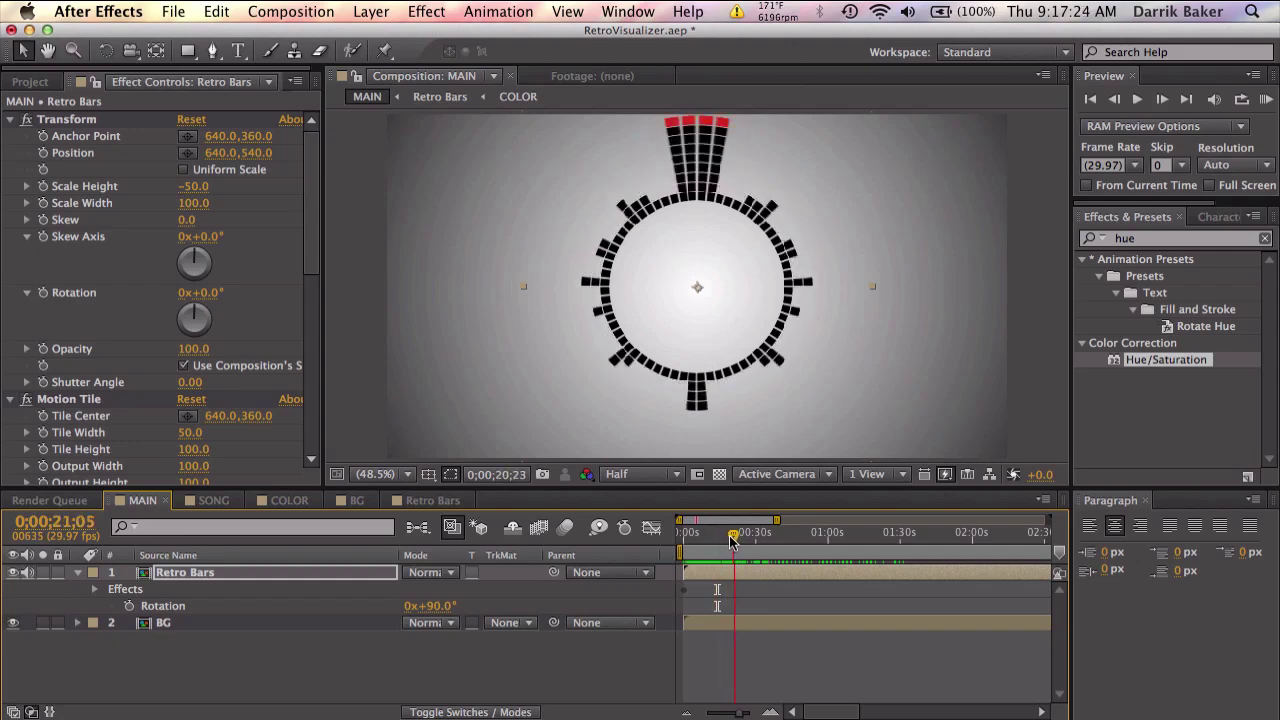